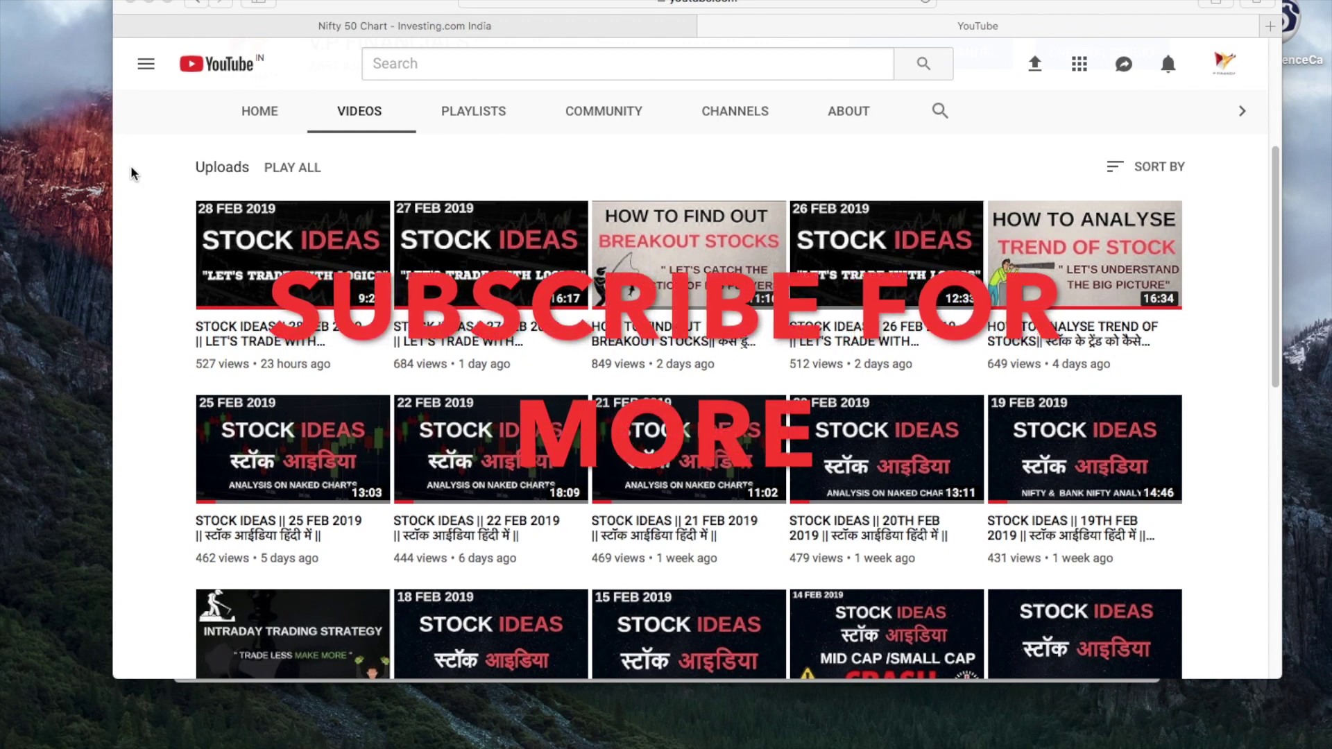
Switch to the Nifty 50 chart page and load the GAIL Ltd stock from NSE.
{"action": "left_click", "coordinate": [517, 31]}
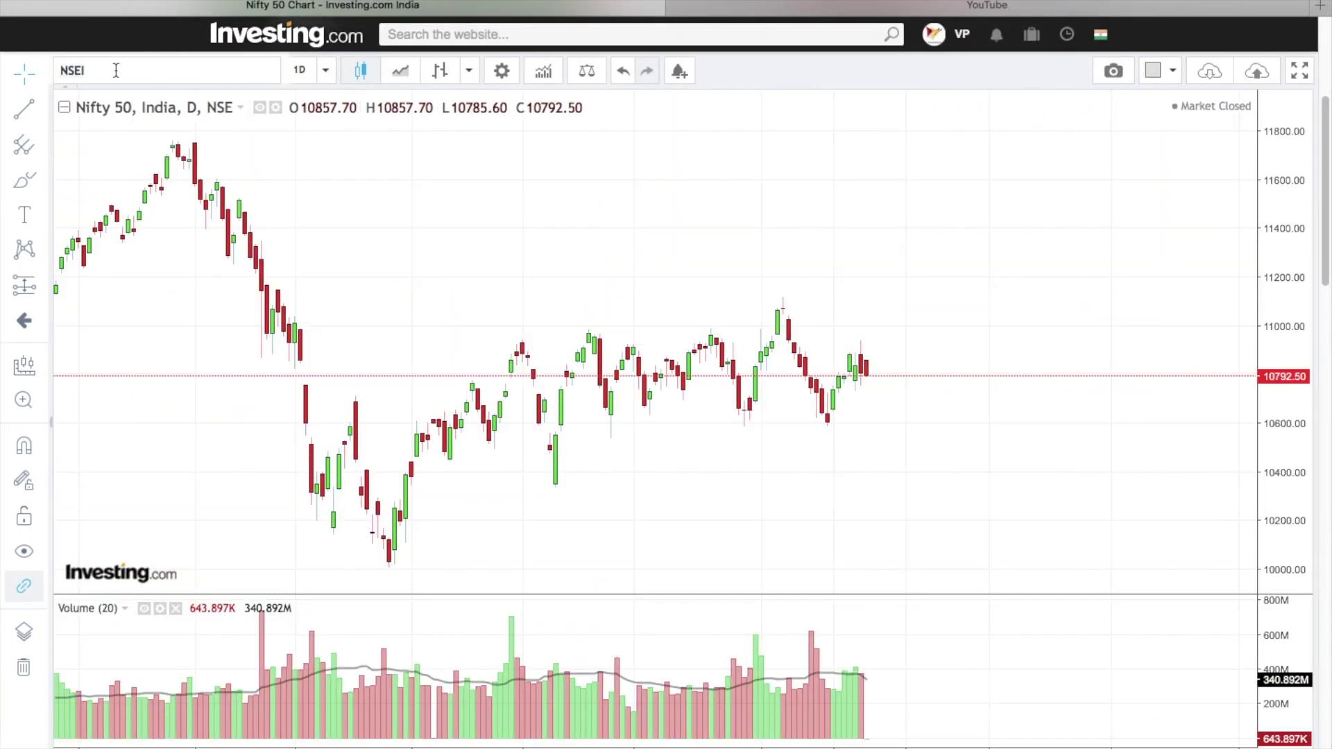
{"action": "left_click", "coordinate": [116, 70]}
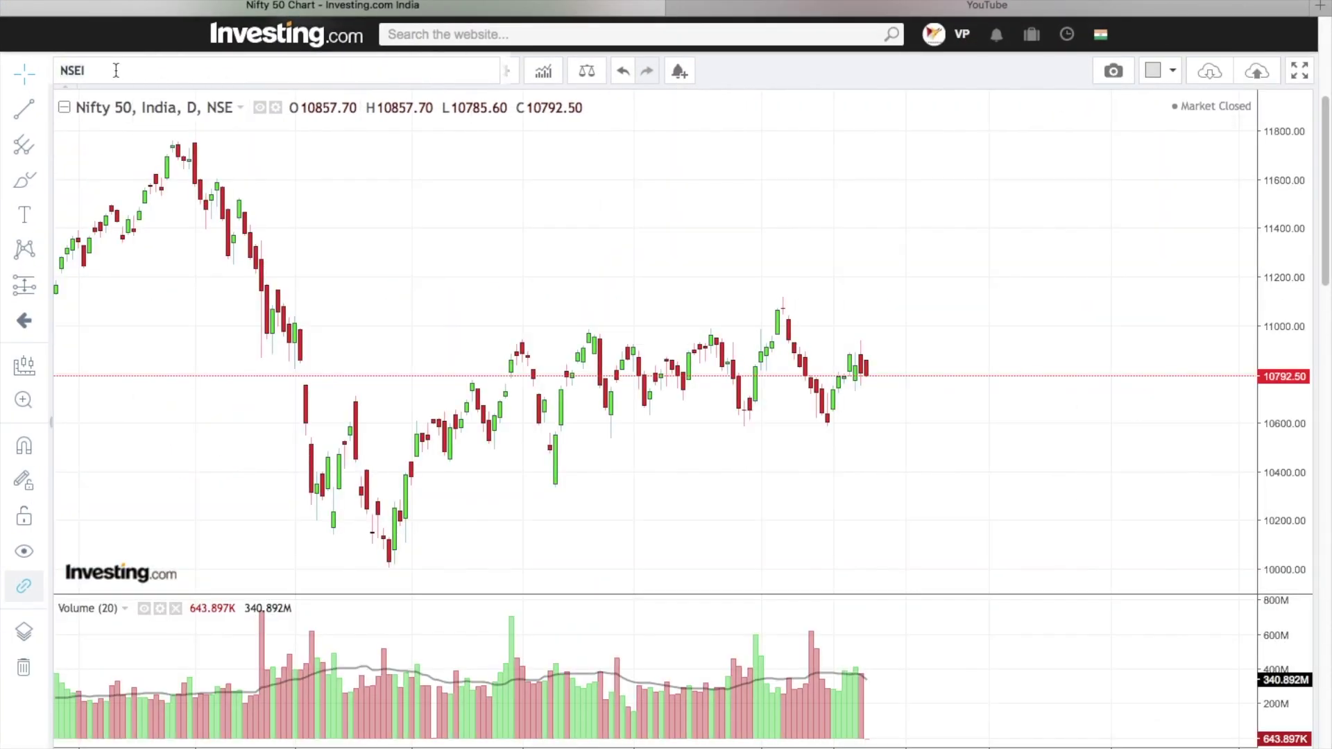
{"action": "type", "text": "GAIL"}
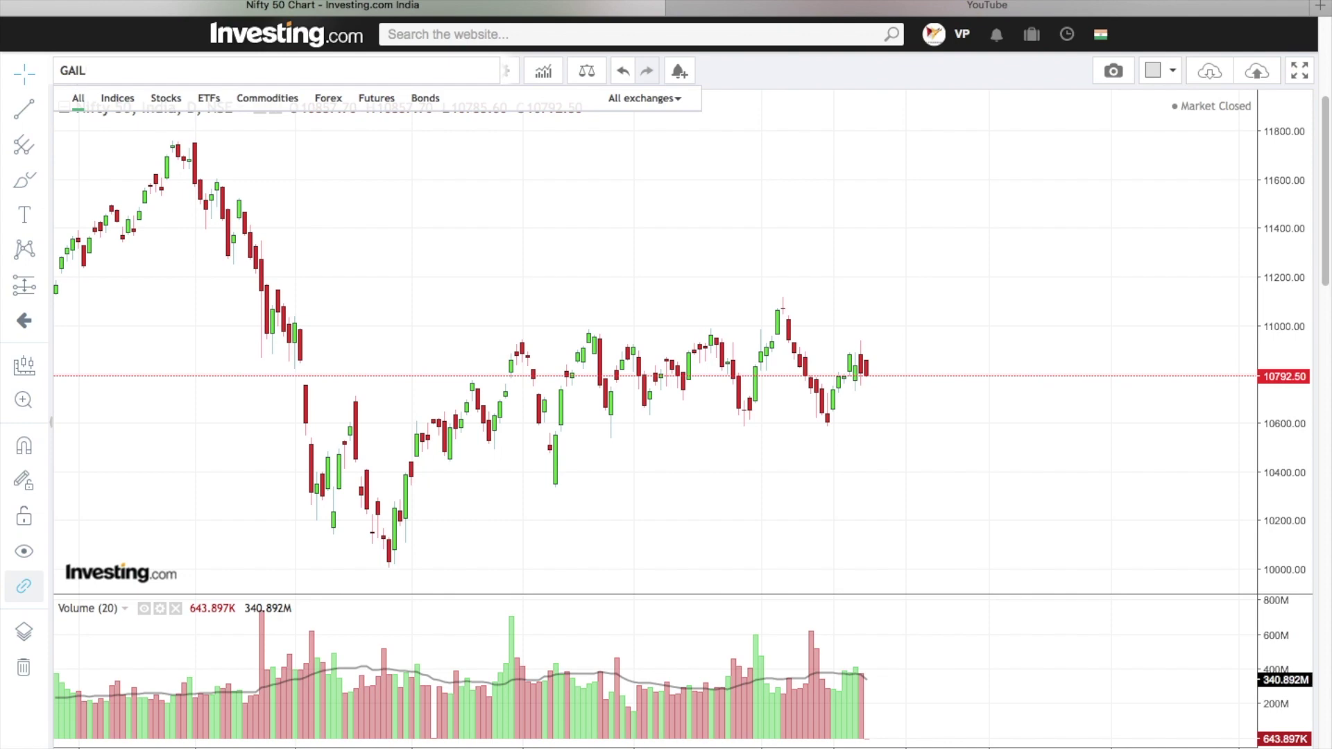
{"action": "left_click", "coordinate": [210, 126]}
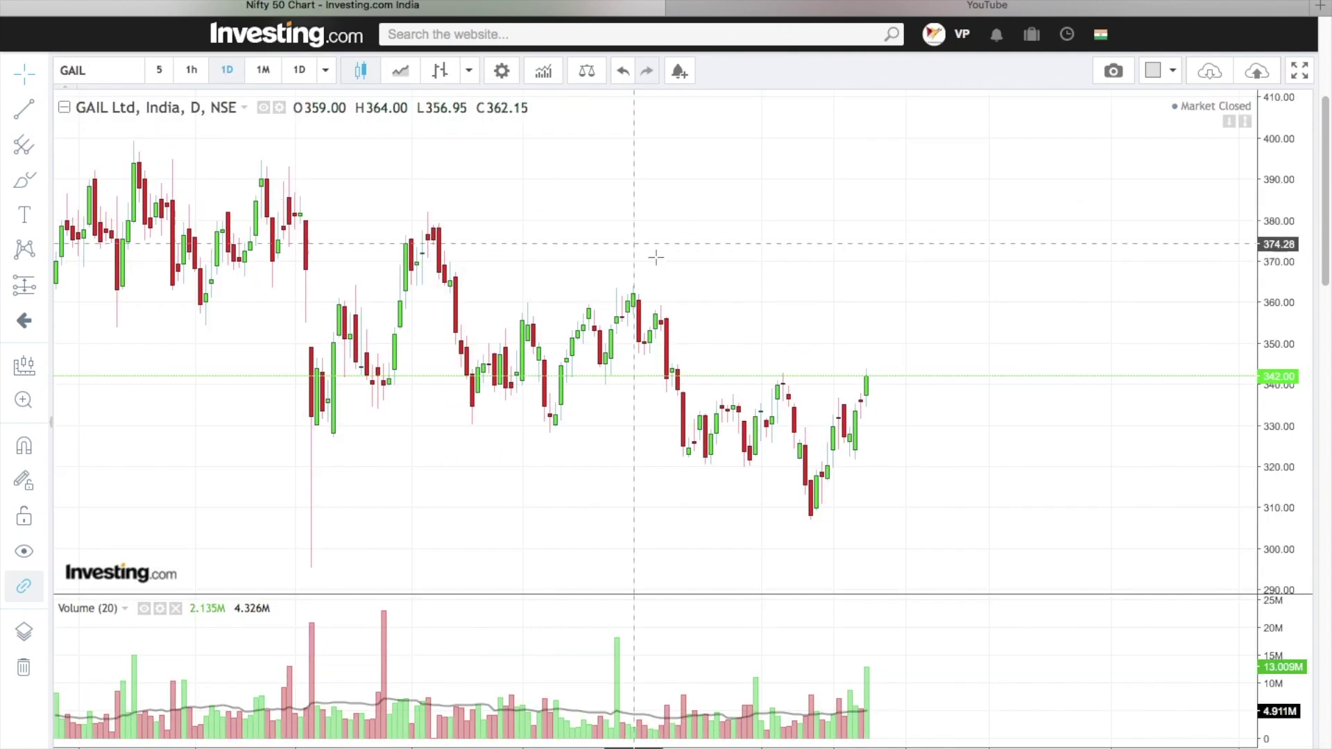
Mark the recent rally's swing lows and highs with short brush lines, and sketch a rising wave with a circled 1 beside it.
{"action": "scroll", "coordinate": [655, 257], "scroll_direction": "right", "scroll_amount": 5}
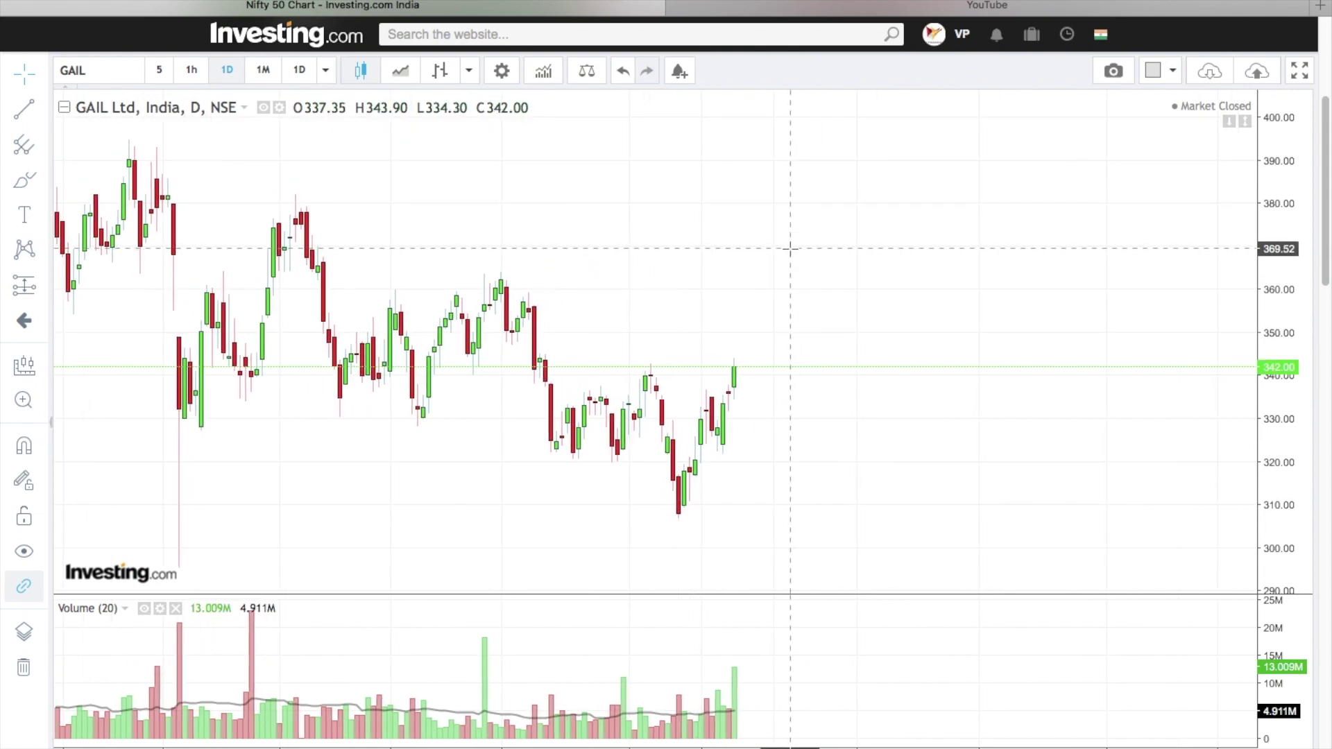
{"action": "left_click", "coordinate": [32, 190]}
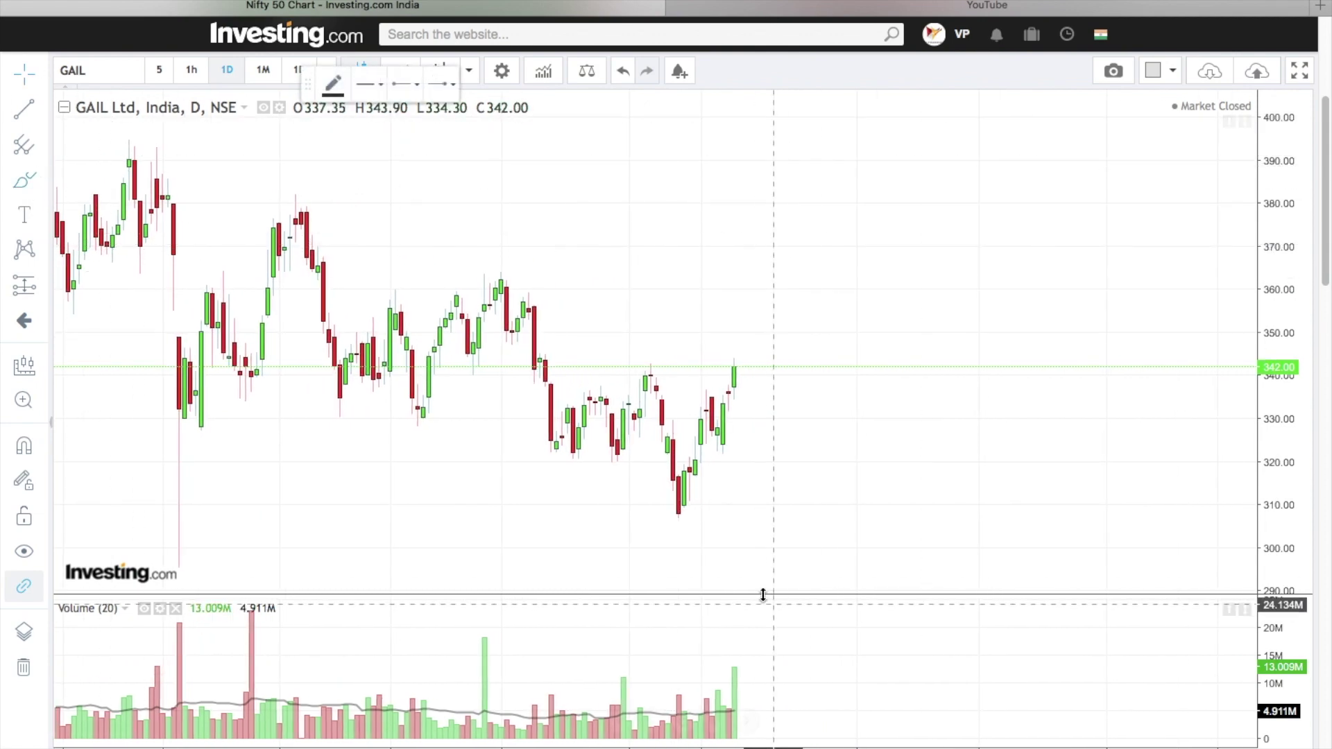
{"action": "left_click_drag", "start_coordinate": [659, 525], "coordinate": [719, 525]}
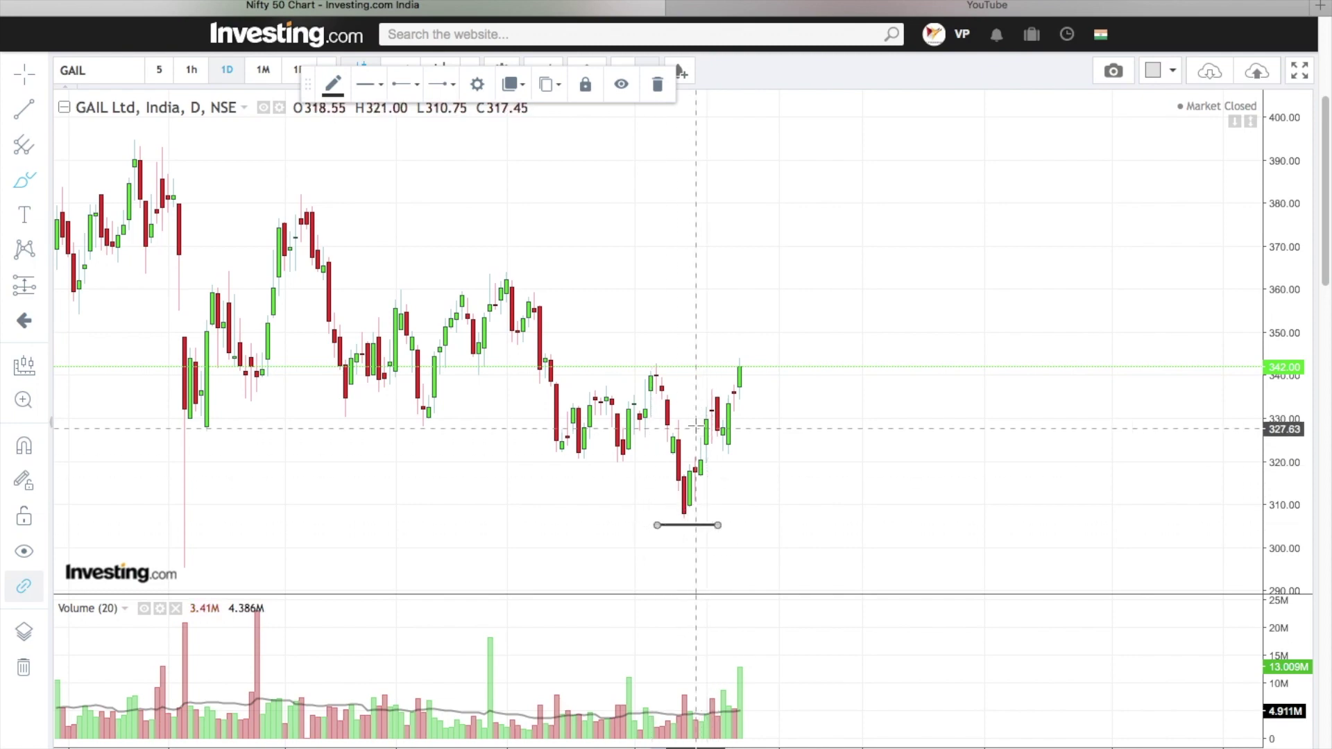
{"action": "left_click_drag", "start_coordinate": [694, 401], "coordinate": [728, 400]}
{"action": "left_click_drag", "start_coordinate": [701, 465], "coordinate": [761, 459]}
{"action": "left_click_drag", "start_coordinate": [727, 363], "coordinate": [746, 362]}
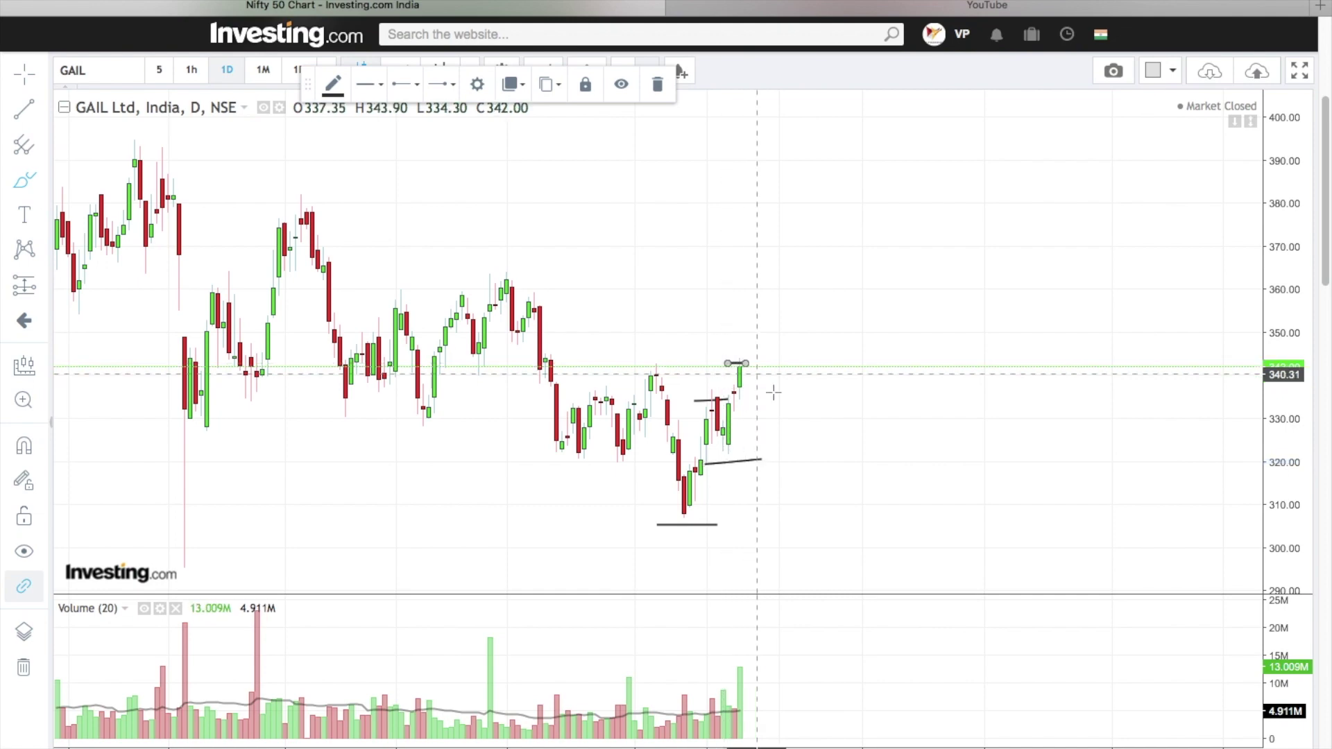
{"action": "mouse_move", "coordinate": [770, 502]}
{"action": "left_mouse_down"}
{"action": "mouse_move", "coordinate": [873, 405]}
{"action": "mouse_move", "coordinate": [899, 442]}
{"action": "mouse_move", "coordinate": [872, 440]}
{"action": "mouse_move", "coordinate": [901, 490]}
{"action": "mouse_move", "coordinate": [936, 454]}
{"action": "mouse_move", "coordinate": [903, 438]}
{"action": "left_mouse_up"}
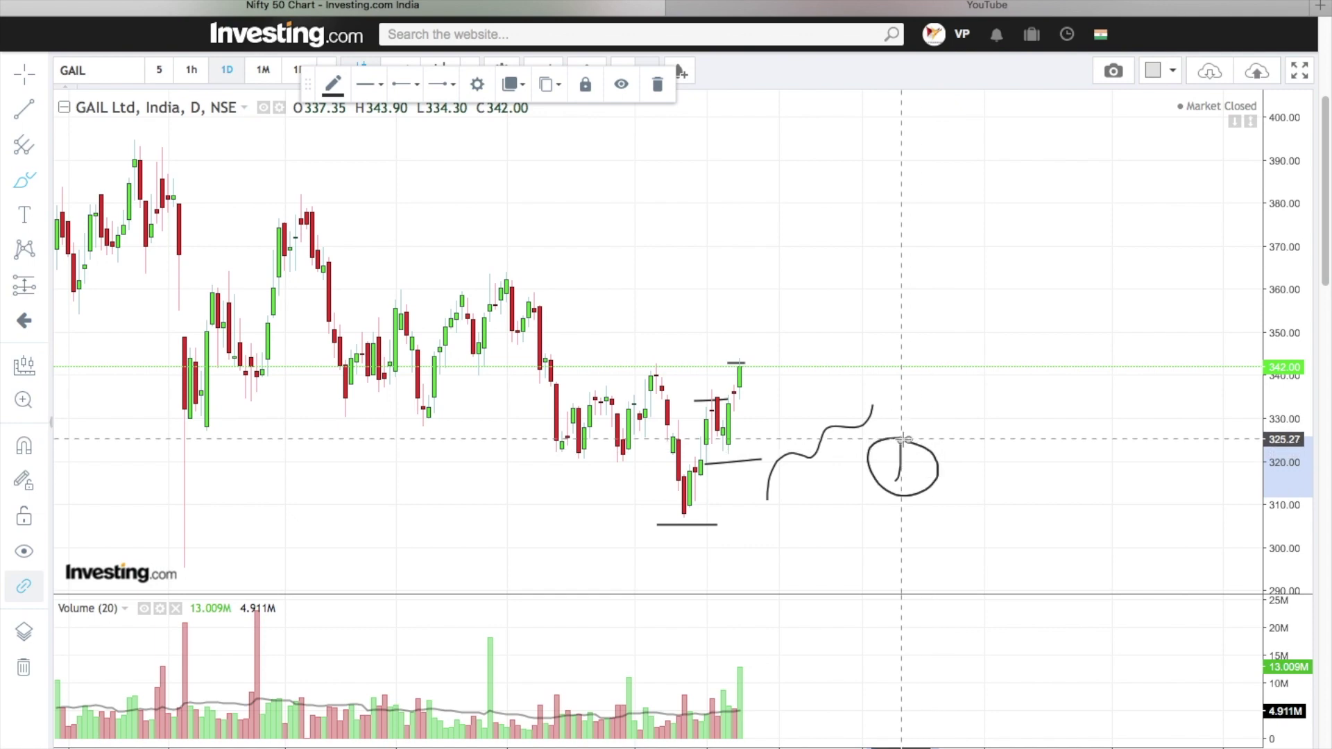
{"action": "right_click", "coordinate": [944, 336]}
{"action": "left_click", "coordinate": [363, 296]}
Draw a descending trend line across the highs from about 394 to about 340.5 and make it thick and black.
{"action": "left_click", "coordinate": [25, 111]}
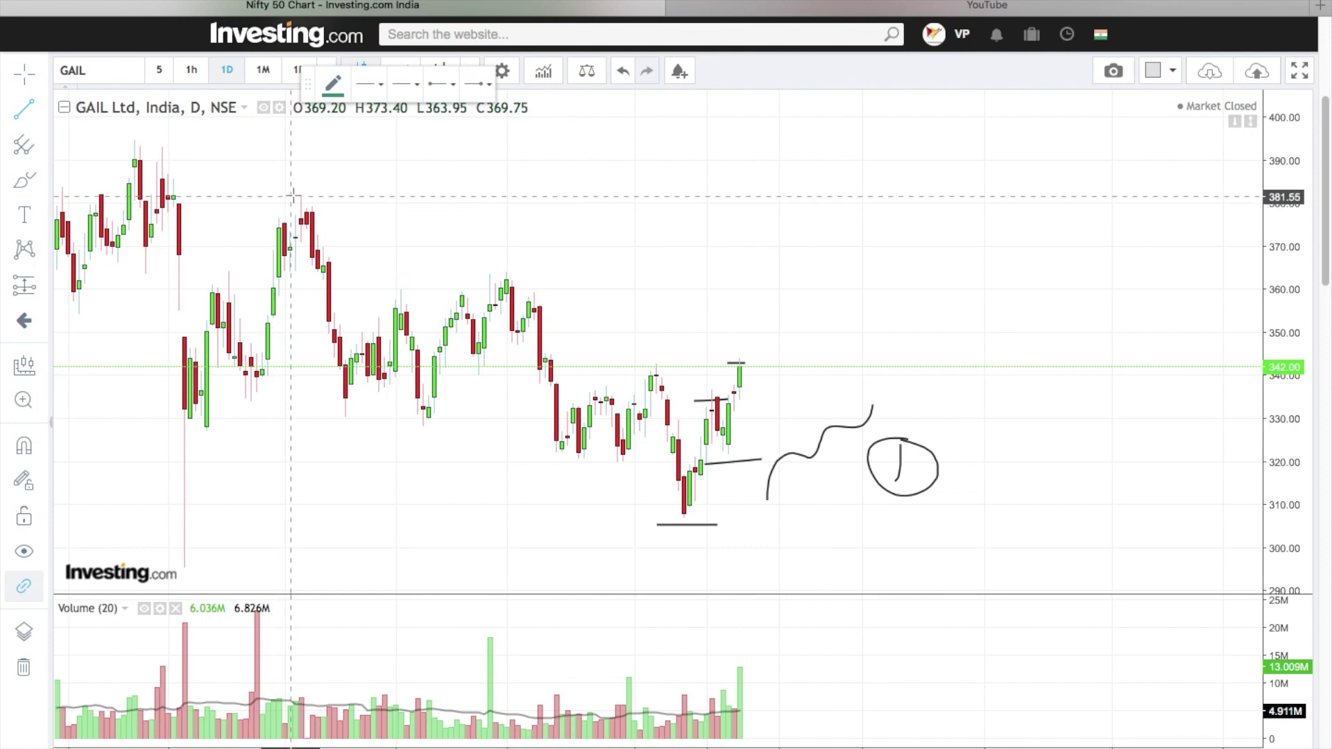
{"action": "mouse_move", "coordinate": [163, 142]}
{"action": "left_mouse_down"}
{"action": "mouse_move", "coordinate": [550, 273]}
{"action": "mouse_move", "coordinate": [686, 331]}
{"action": "mouse_move", "coordinate": [739, 373]}
{"action": "left_mouse_up"}
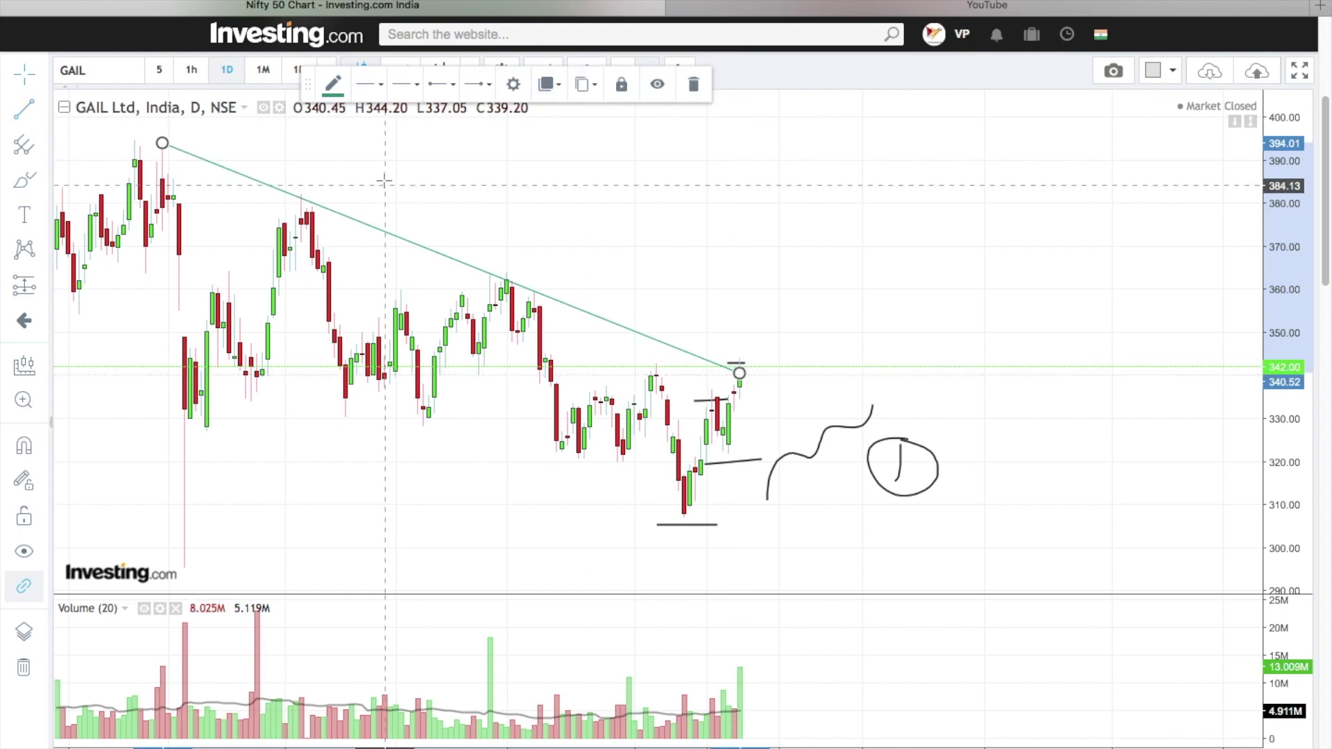
{"action": "left_click", "coordinate": [332, 86]}
{"action": "left_click", "coordinate": [331, 113]}
{"action": "left_click", "coordinate": [442, 119]}
{"action": "left_click", "coordinate": [704, 189]}
Brush tick marks at the trend line's three touch points, circle the last candle at its end, and add a circled 2 above.
{"action": "left_click_drag", "start_coordinate": [173, 145], "coordinate": [195, 125]}
{"action": "left_click_drag", "start_coordinate": [306, 202], "coordinate": [340, 175]}
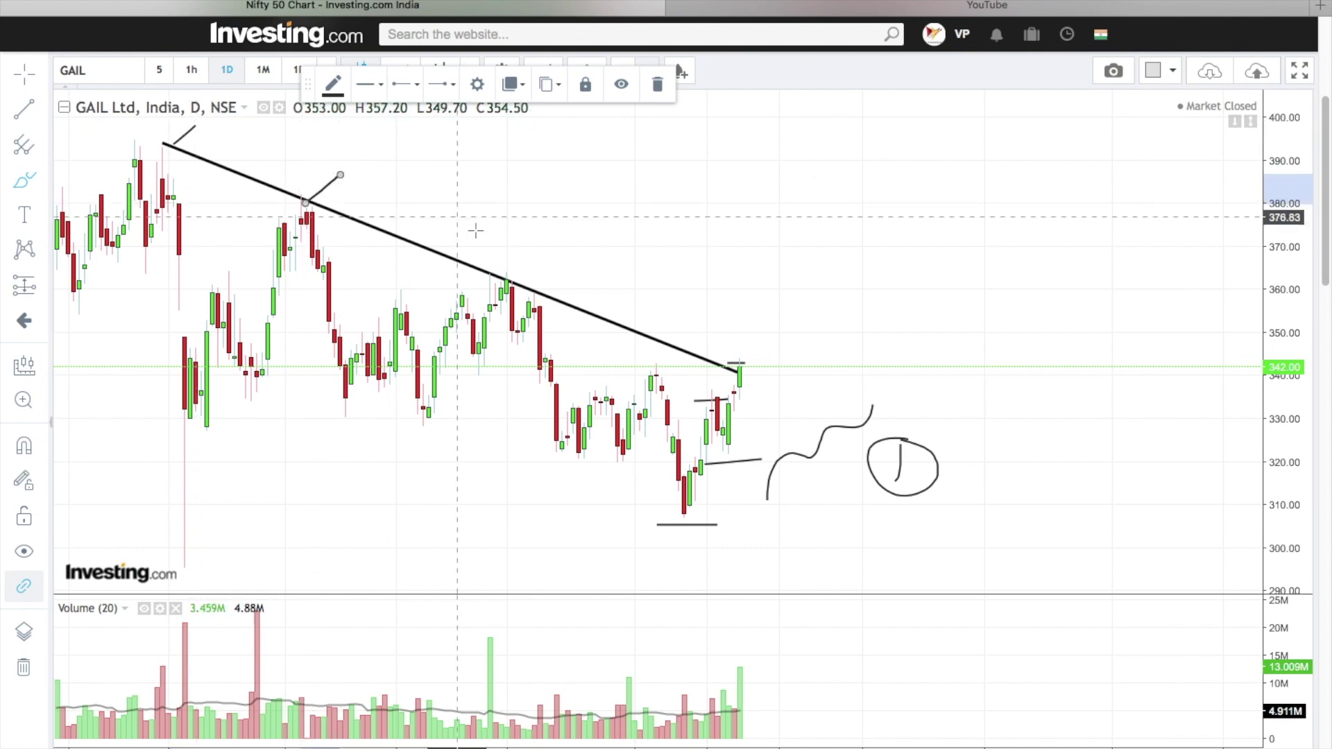
{"action": "left_click_drag", "start_coordinate": [496, 267], "coordinate": [529, 232]}
{"action": "mouse_move", "coordinate": [767, 359]}
{"action": "left_mouse_down"}
{"action": "mouse_move", "coordinate": [717, 367]}
{"action": "mouse_move", "coordinate": [731, 390]}
{"action": "mouse_move", "coordinate": [771, 387]}
{"action": "mouse_move", "coordinate": [779, 363]}
{"action": "left_mouse_up"}
{"action": "mouse_move", "coordinate": [704, 274]}
{"action": "left_mouse_down"}
{"action": "mouse_move", "coordinate": [719, 304]}
{"action": "mouse_move", "coordinate": [747, 306]}
{"action": "mouse_move", "coordinate": [685, 265]}
{"action": "mouse_move", "coordinate": [728, 320]}
{"action": "mouse_move", "coordinate": [769, 277]}
{"action": "mouse_move", "coordinate": [757, 264]}
{"action": "left_mouse_up"}
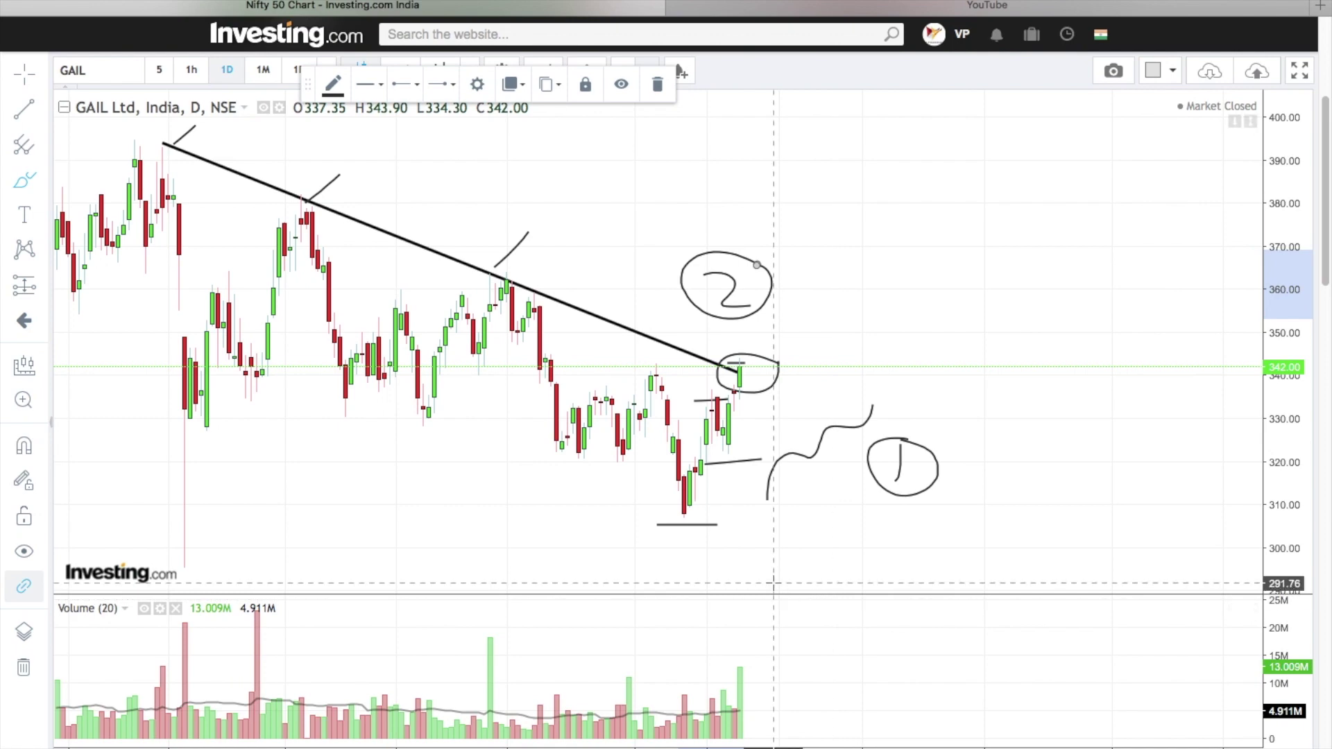
Circle the latest volume bars with the brush and add a check mark and a circled 3 beside them.
{"action": "mouse_move", "coordinate": [750, 688]}
{"action": "left_mouse_down"}
{"action": "mouse_move", "coordinate": [737, 653]}
{"action": "mouse_move", "coordinate": [728, 730]}
{"action": "mouse_move", "coordinate": [750, 724]}
{"action": "mouse_move", "coordinate": [752, 682]}
{"action": "mouse_move", "coordinate": [790, 649]}
{"action": "mouse_move", "coordinate": [835, 655]}
{"action": "mouse_move", "coordinate": [799, 670]}
{"action": "mouse_move", "coordinate": [822, 700]}
{"action": "mouse_move", "coordinate": [835, 646]}
{"action": "left_mouse_up"}
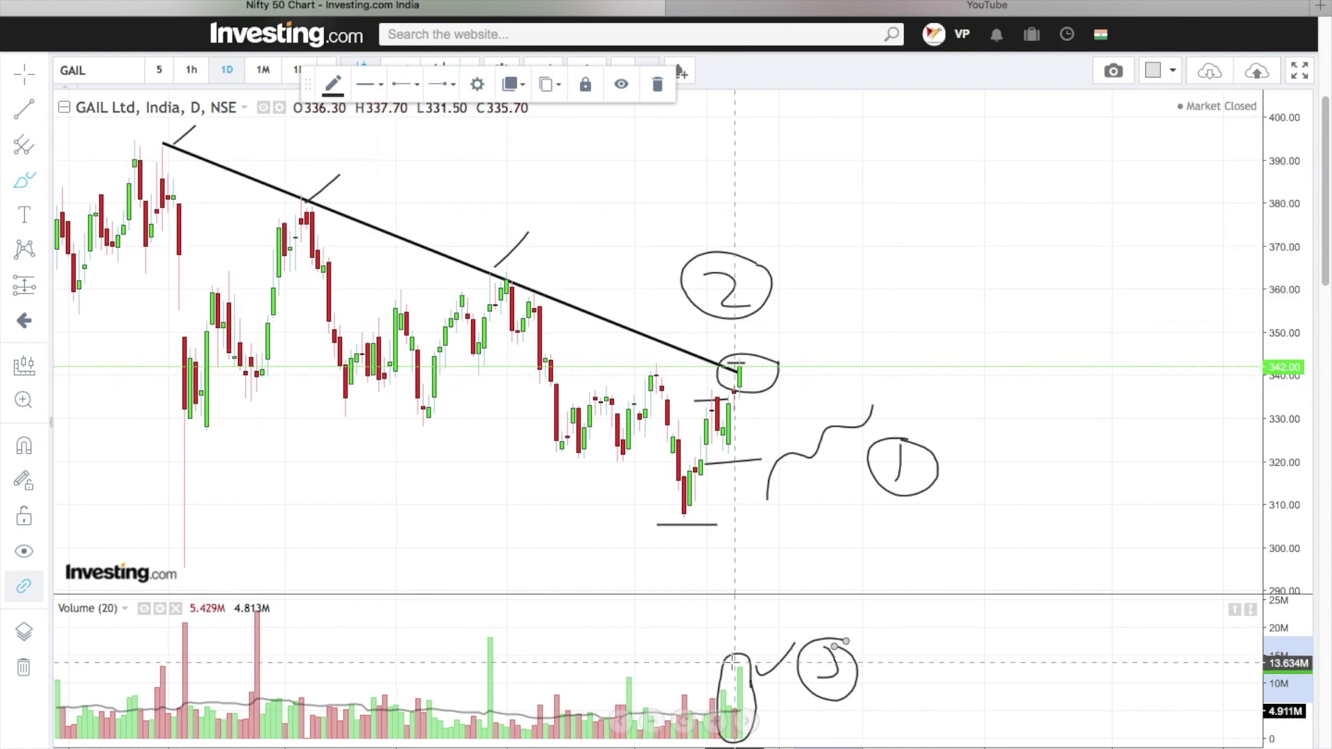
{"action": "right_click", "coordinate": [999, 388]}
{"action": "left_click", "coordinate": [948, 384]}
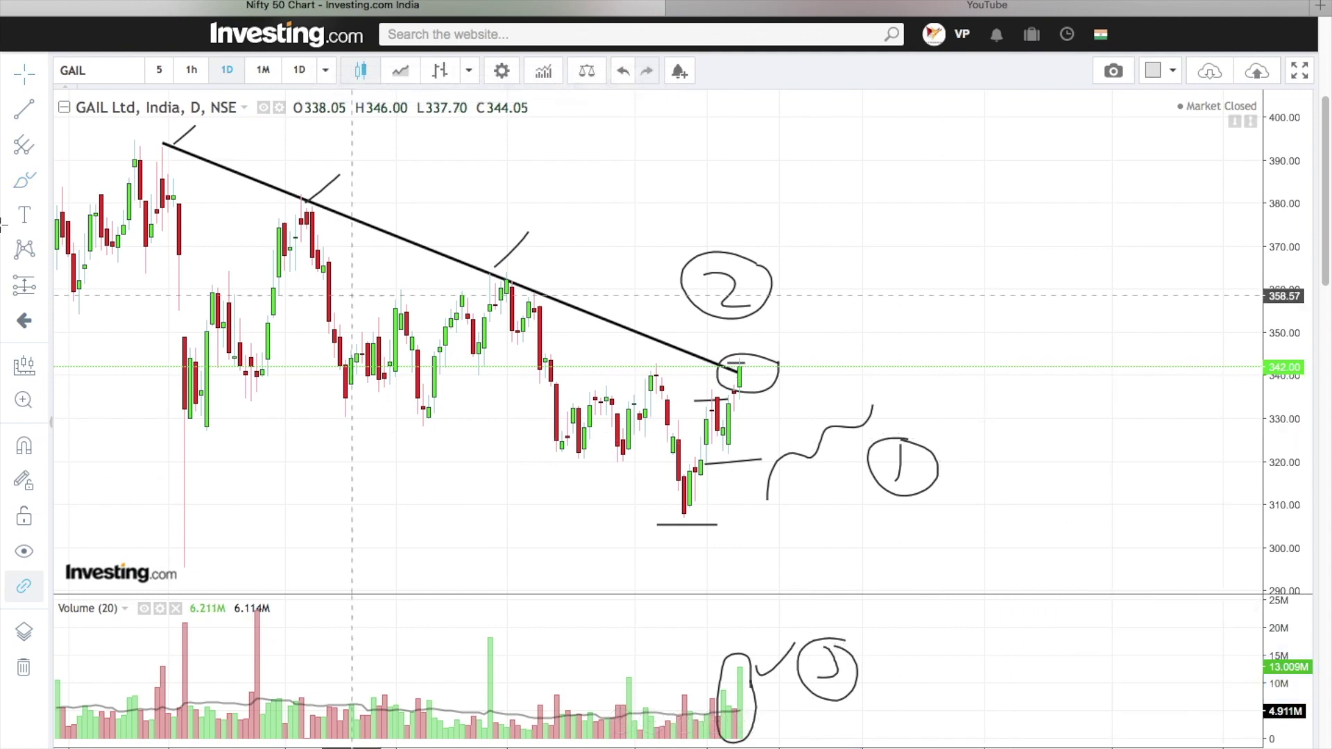
Draw a thin rectangle from about 343 to 345 at the last candle and label it 344 ENTRY in bold dark green.
{"action": "left_click", "coordinate": [36, 181]}
{"action": "left_click", "coordinate": [104, 217]}
{"action": "left_click_drag", "start_coordinate": [728, 353], "coordinate": [778, 362]}
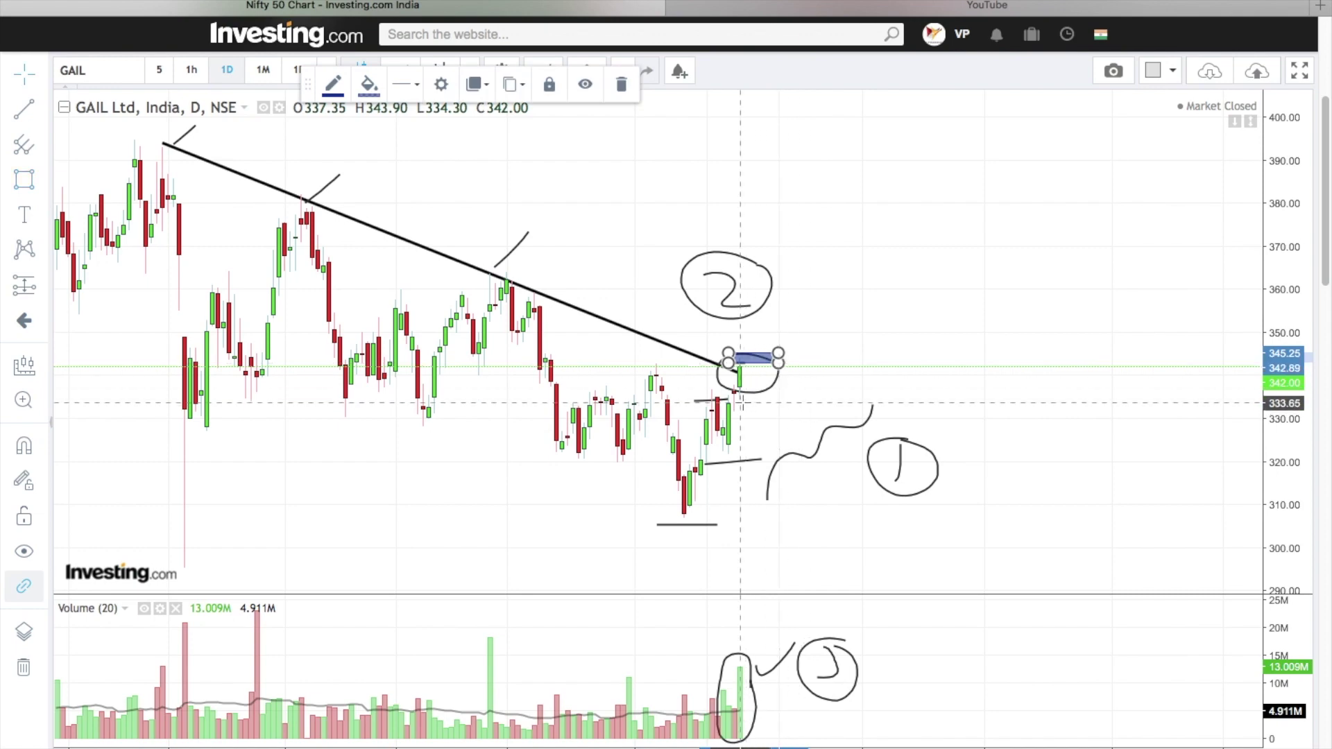
{"action": "left_click", "coordinate": [858, 357]}
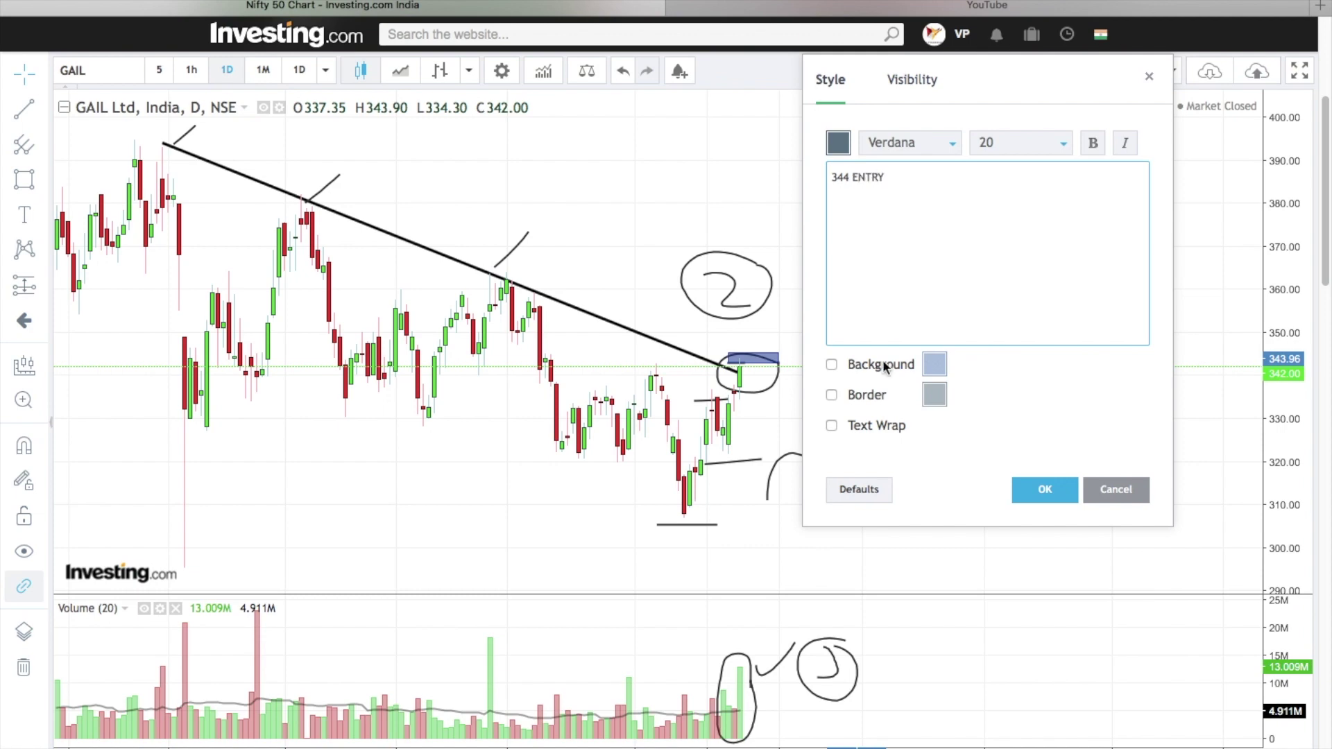
{"action": "left_click", "coordinate": [839, 144]}
{"action": "left_click", "coordinate": [904, 297]}
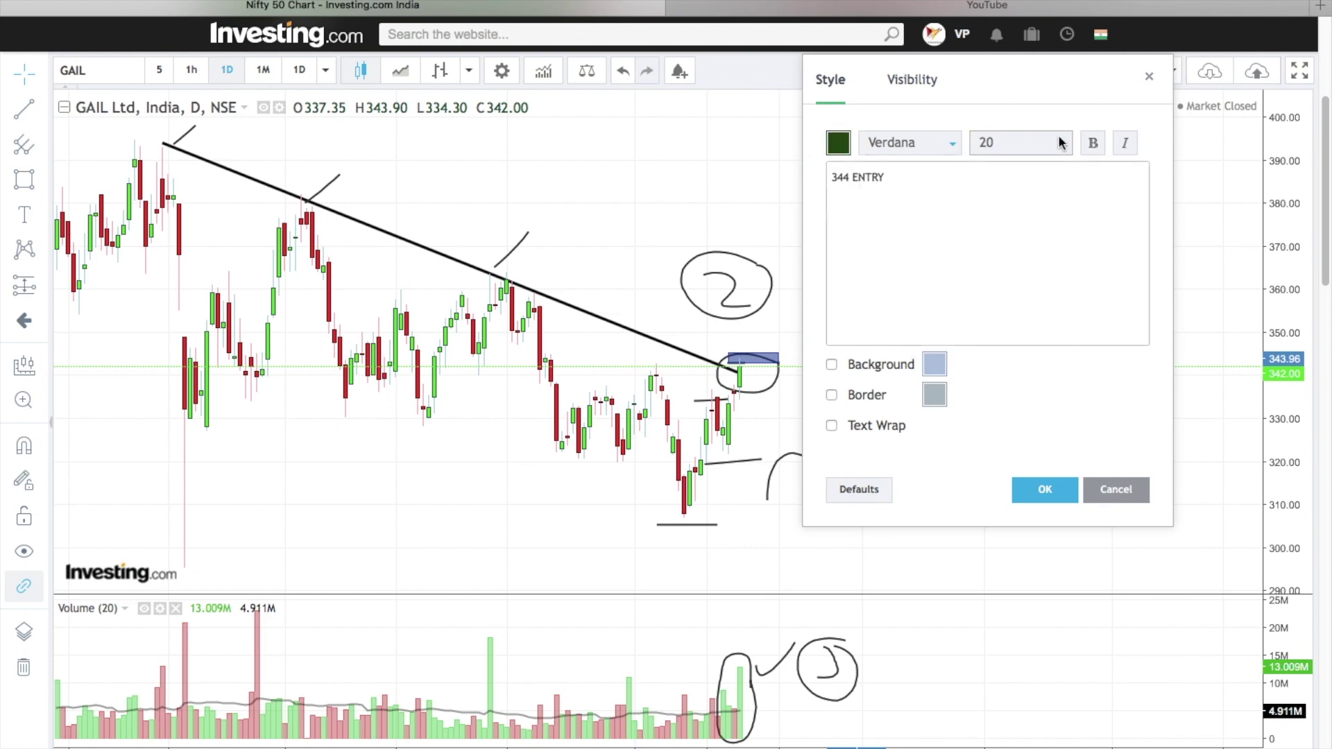
{"action": "left_click", "coordinate": [1045, 489]}
{"action": "left_click_drag", "start_coordinate": [890, 361], "coordinate": [824, 340]}
{"action": "left_click", "coordinate": [1017, 351]}
Draw a thin rectangle at about 334 below the entry zone and place the label 334 SL beside it.
{"action": "left_click", "coordinate": [687, 368]}
{"action": "left_click", "coordinate": [761, 410]}
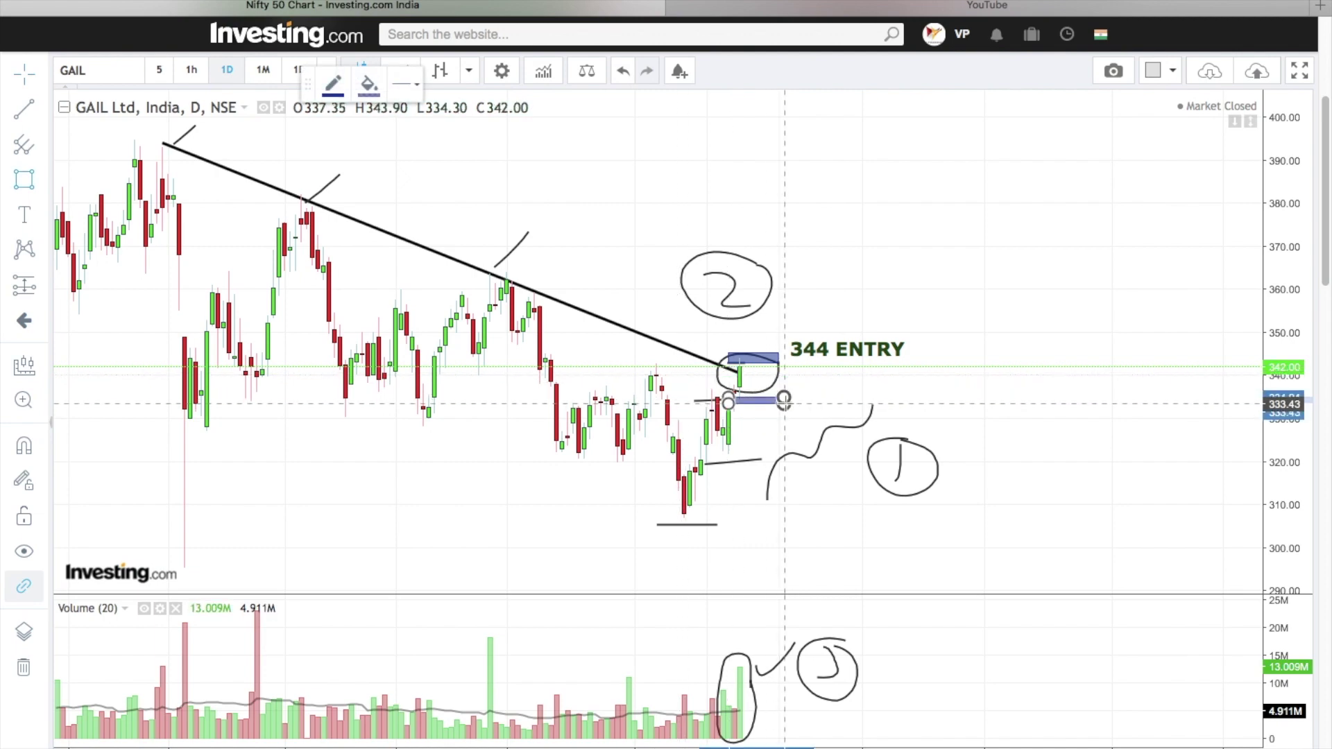
{"action": "left_click", "coordinate": [783, 400]}
{"action": "left_click", "coordinate": [29, 218]}
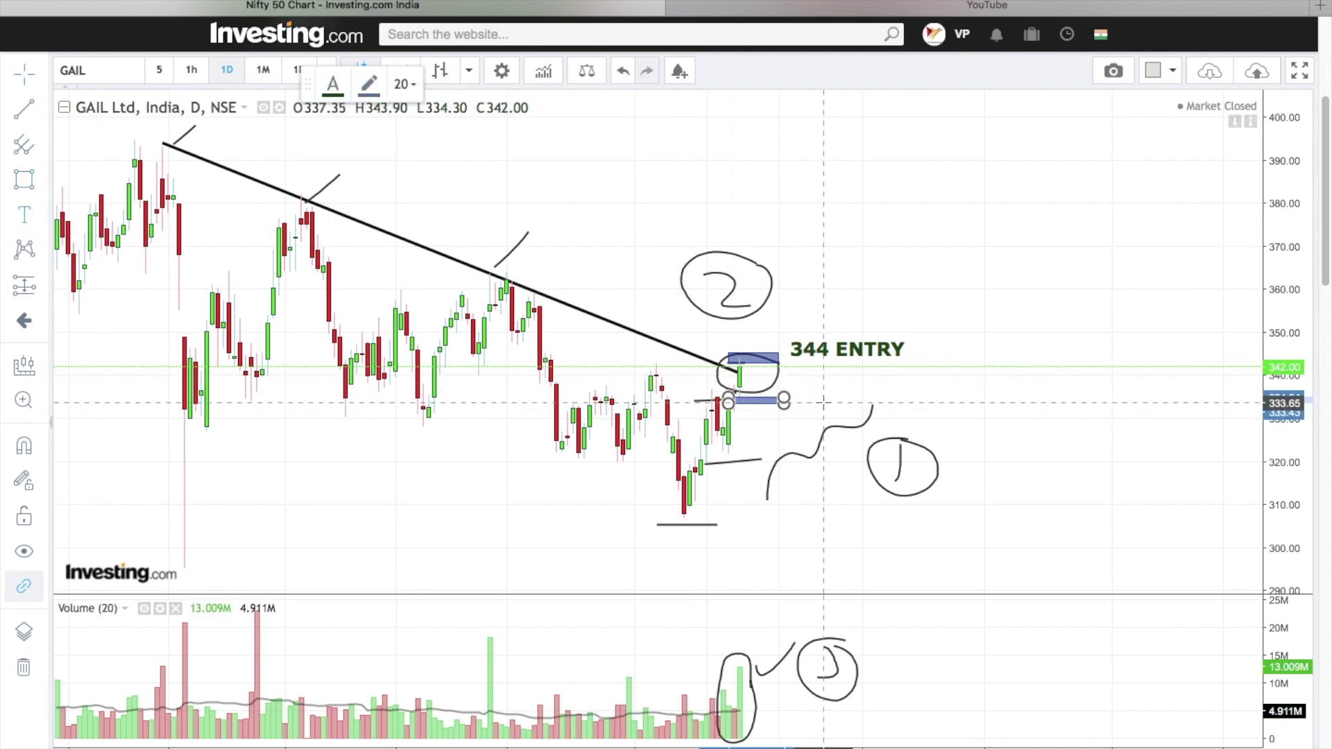
{"action": "left_click", "coordinate": [818, 400]}
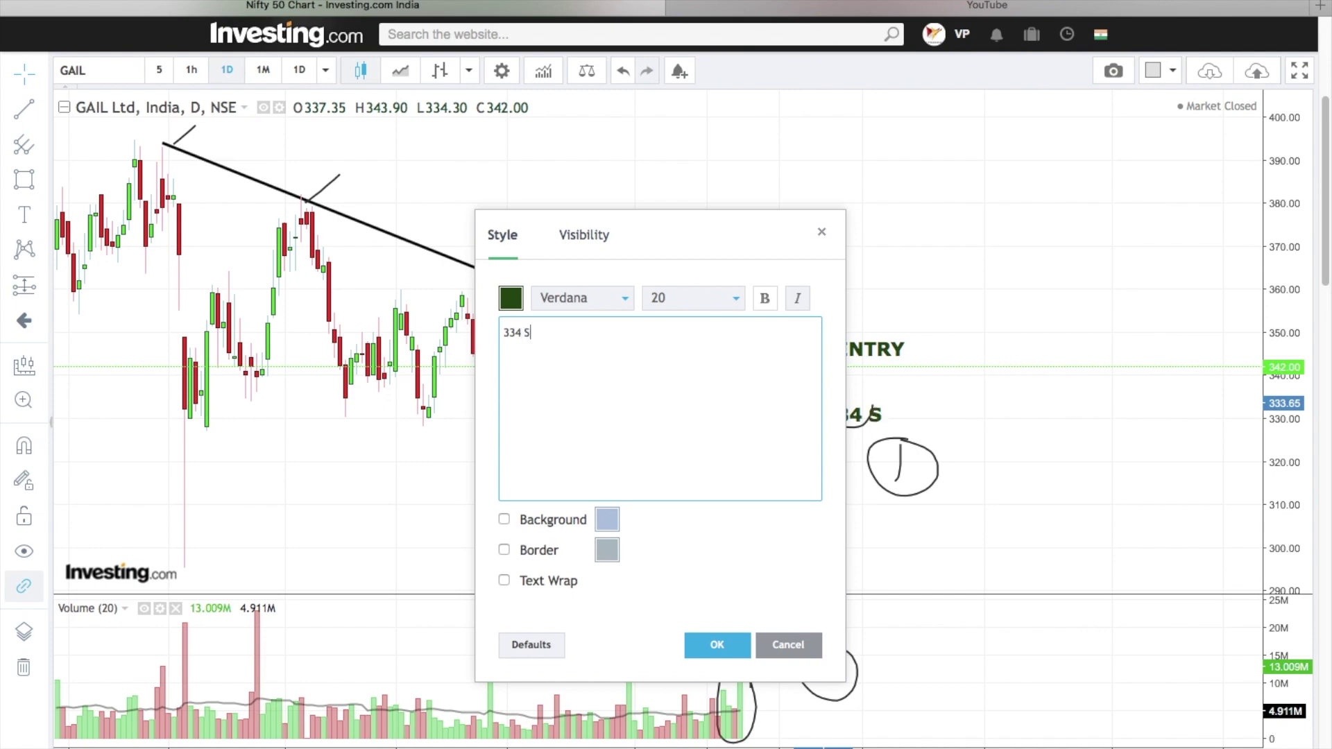
{"action": "left_click", "coordinate": [717, 645]}
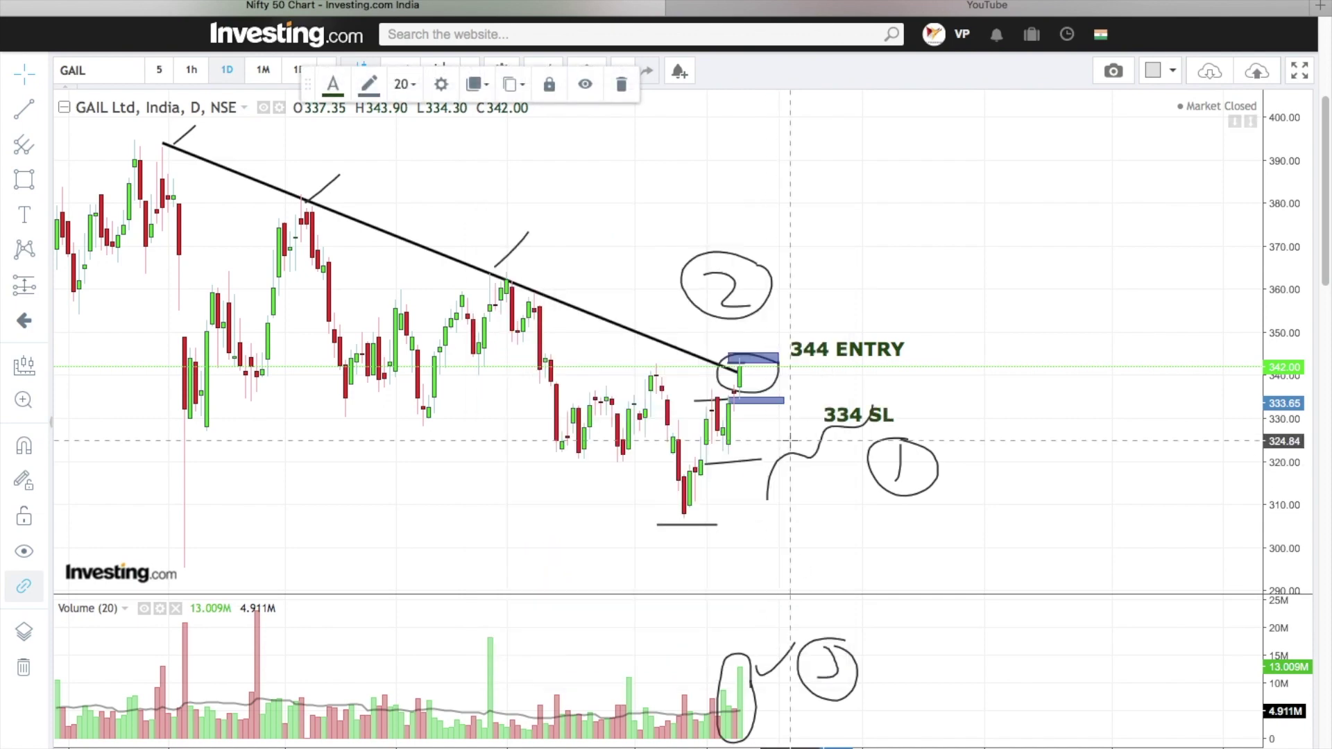
{"action": "left_click_drag", "start_coordinate": [845, 422], "coordinate": [818, 407]}
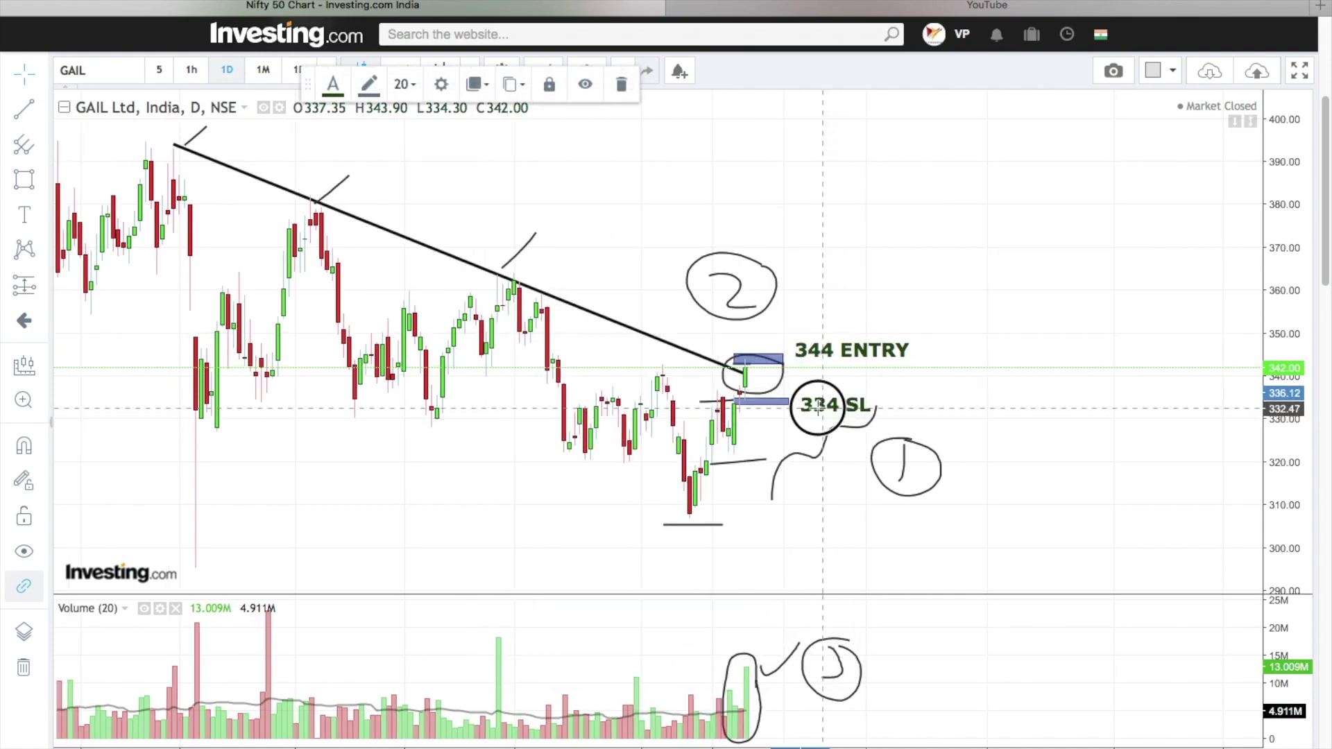
{"action": "left_click", "coordinate": [950, 396]}
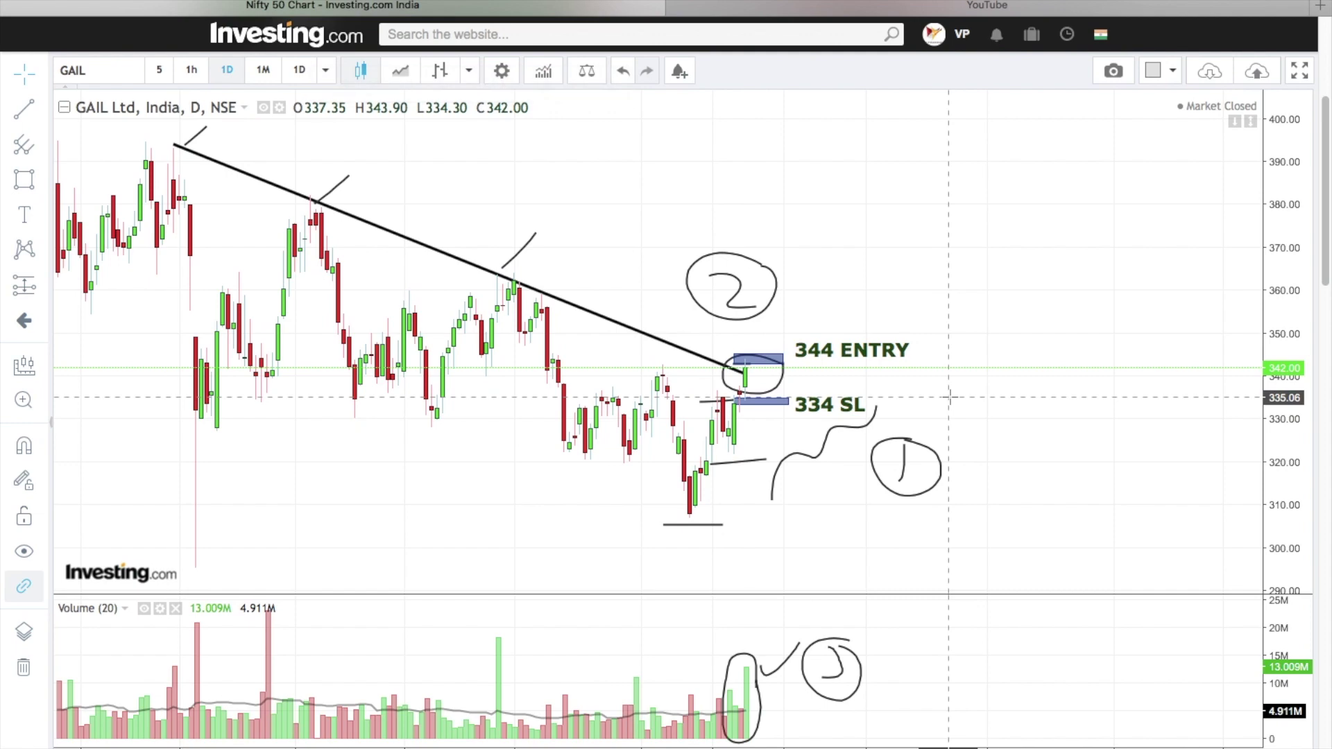
Draw a long rectangle from about 360 to 364 at the third trend line touch and label its end 359.
{"action": "left_click", "coordinate": [24, 182]}
{"action": "left_click_drag", "start_coordinate": [514, 274], "coordinate": [849, 291]}
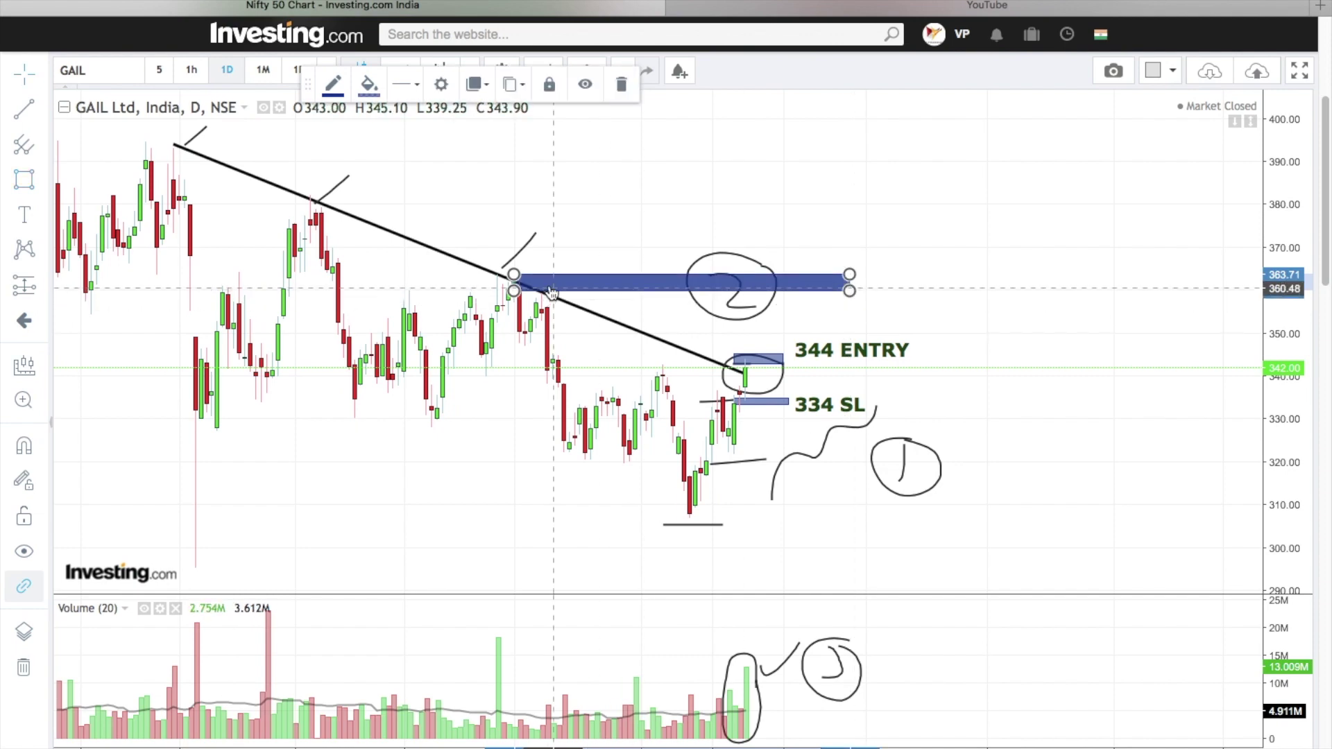
{"action": "left_click", "coordinate": [25, 216]}
{"action": "left_click", "coordinate": [910, 279]}
{"action": "left_click", "coordinate": [911, 278]}
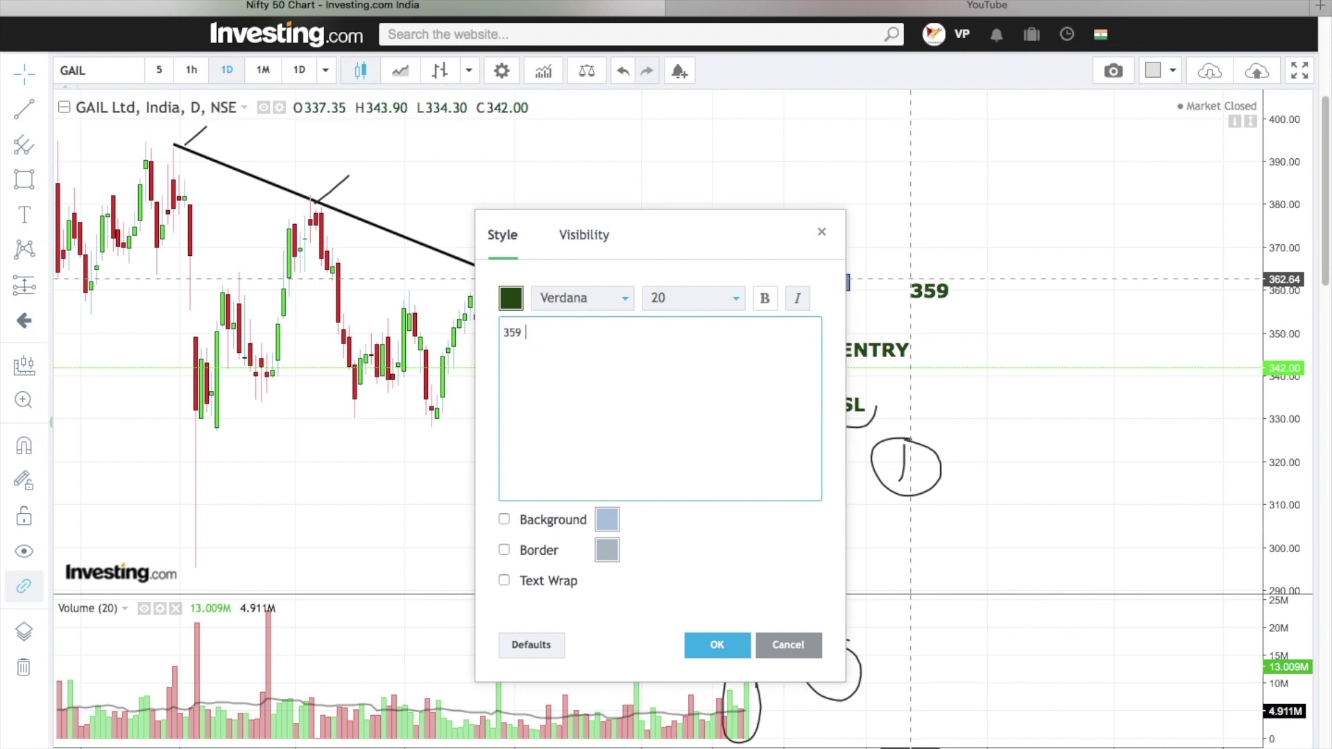
{"action": "left_click", "coordinate": [729, 645]}
{"action": "left_click_drag", "start_coordinate": [936, 291], "coordinate": [891, 279]}
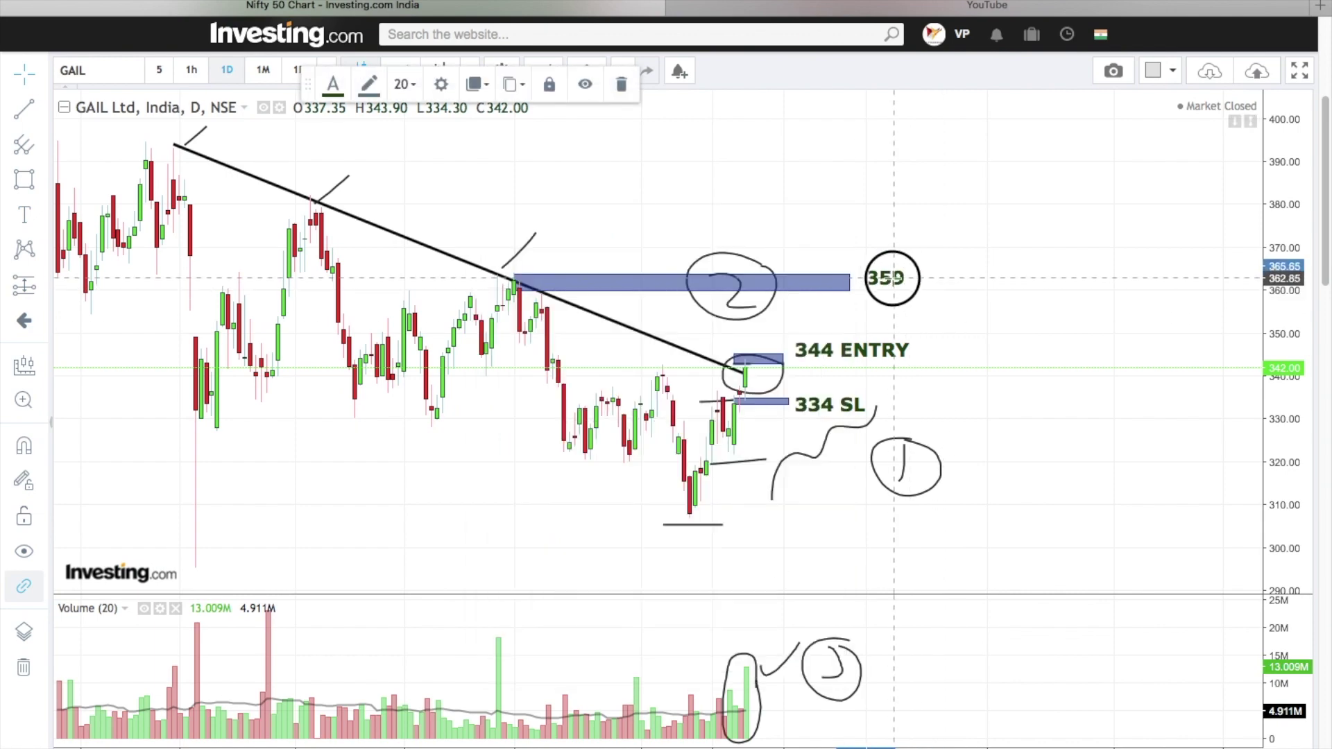
Draw a long rectangle just around 380 from the second trend line touch and label its end 378.
{"action": "left_click", "coordinate": [24, 179]}
{"action": "left_click_drag", "start_coordinate": [310, 198], "coordinate": [898, 211]}
{"action": "left_click", "coordinate": [26, 216]}
{"action": "left_click", "coordinate": [935, 194]}
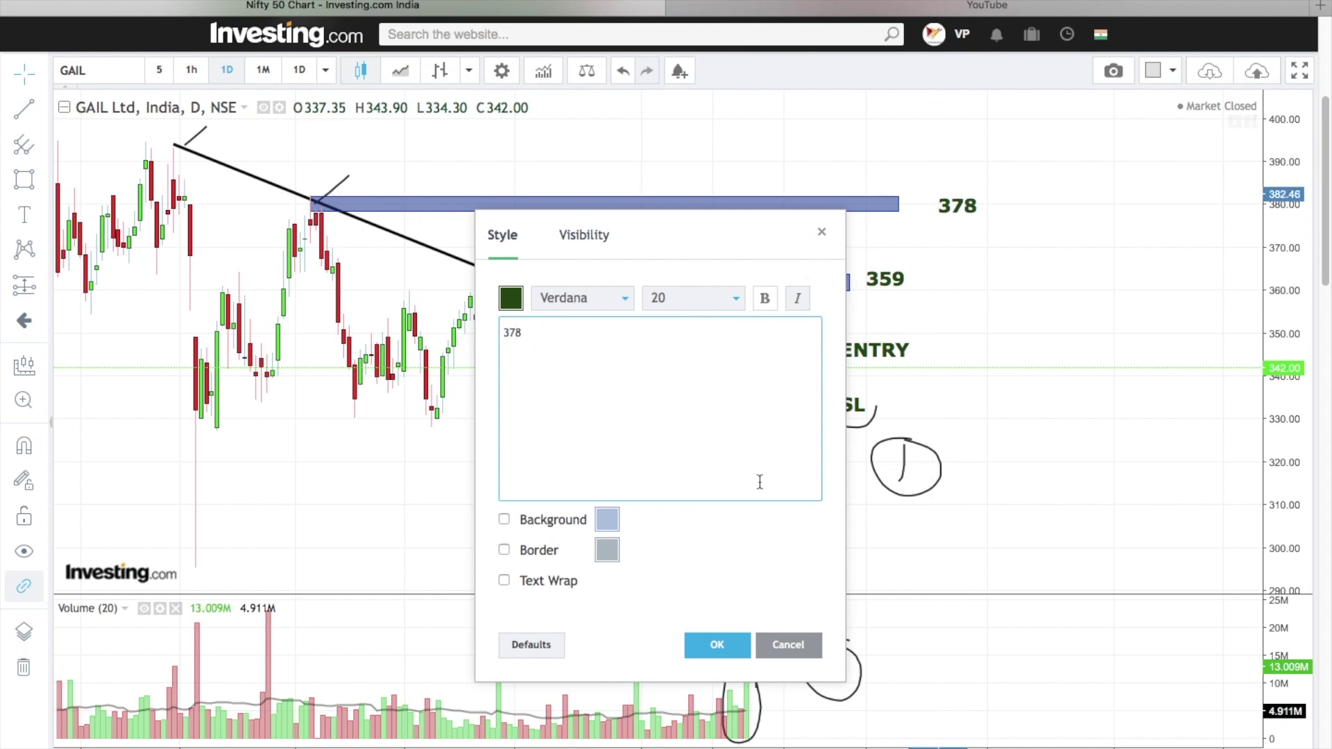
{"action": "left_click", "coordinate": [731, 645]}
{"action": "left_click_drag", "start_coordinate": [946, 207], "coordinate": [913, 205]}
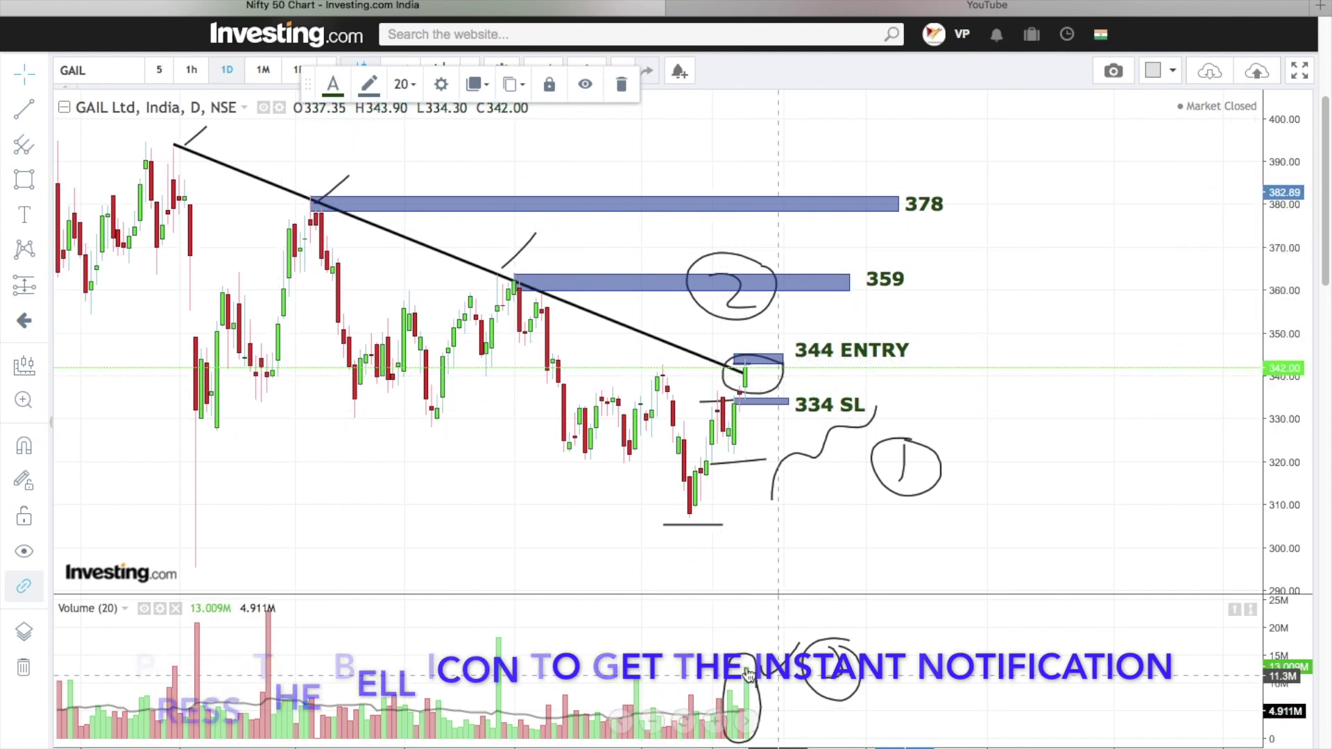
{"action": "left_click", "coordinate": [929, 423]}
{"action": "double_click", "coordinate": [929, 422]}
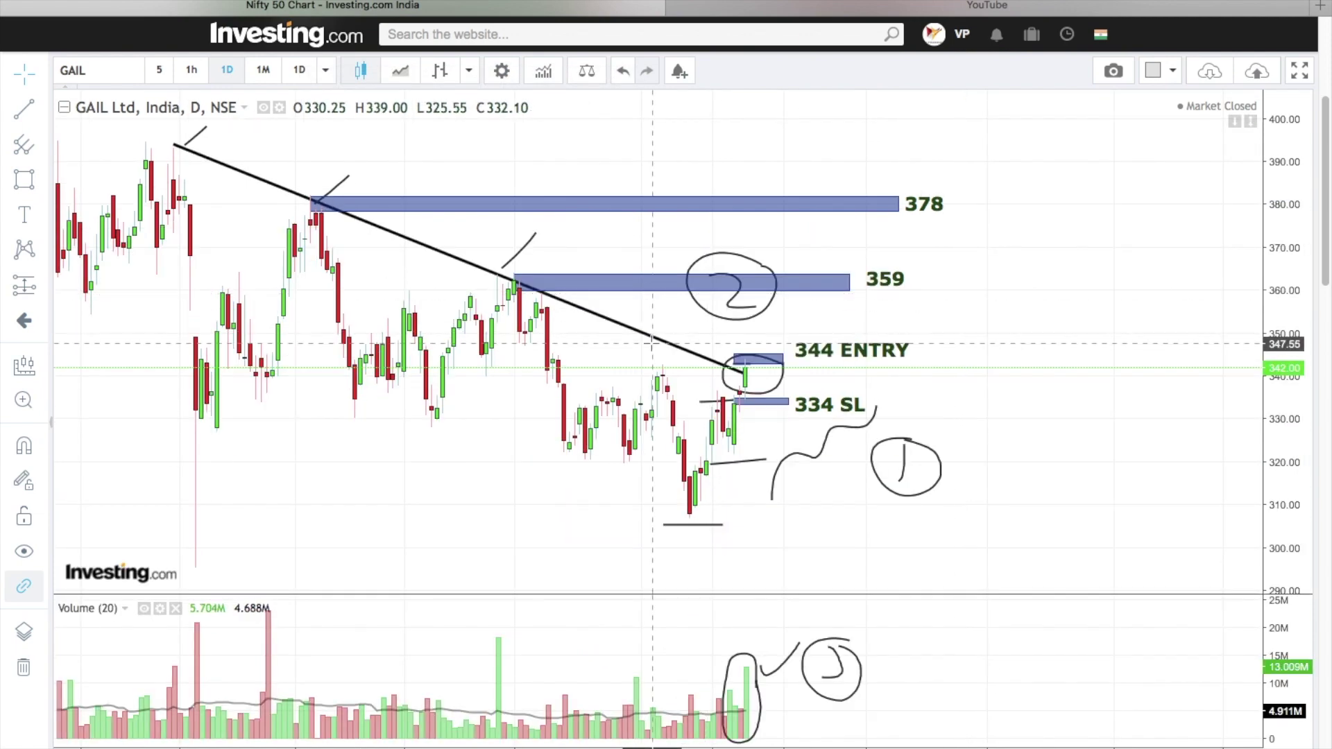
Search the chart symbols for M&M and load the Mahindra & Mahindra Ltd. stock from NSE.
{"action": "left_click", "coordinate": [53, 75]}
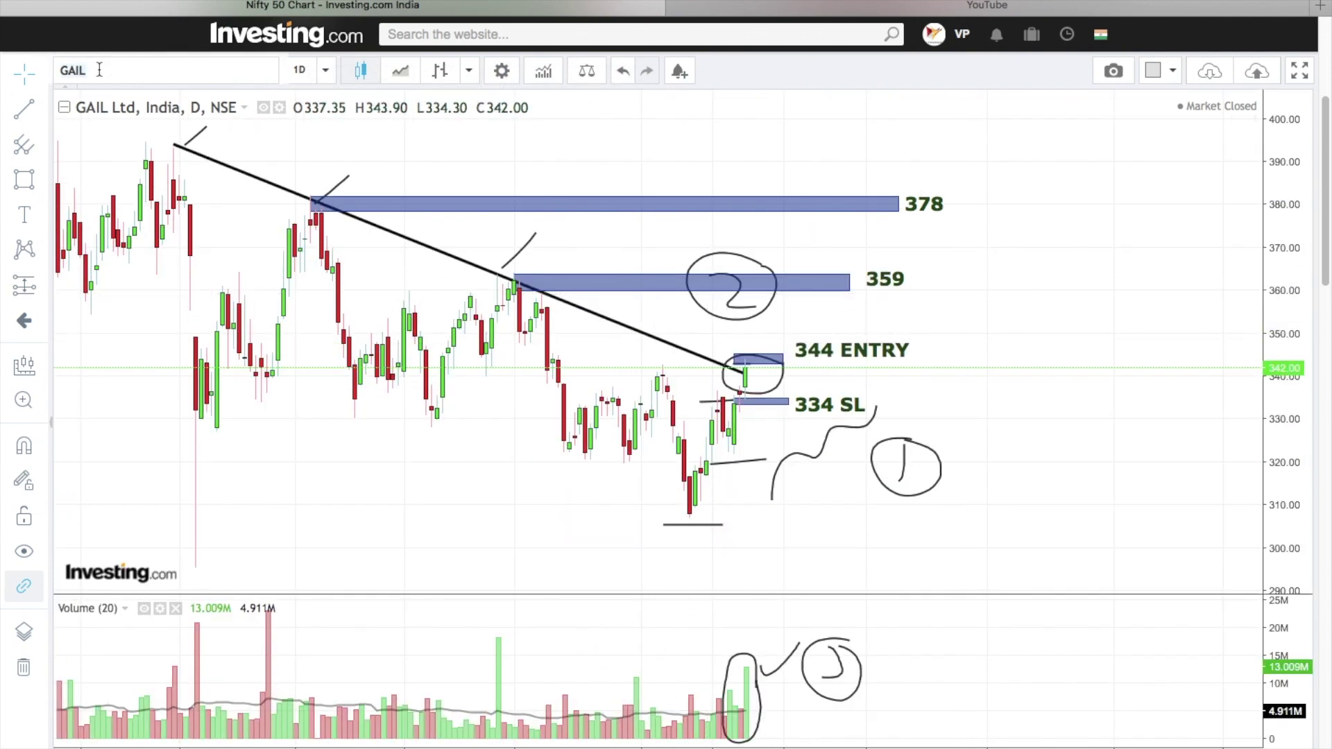
{"action": "type", "text": "M"}
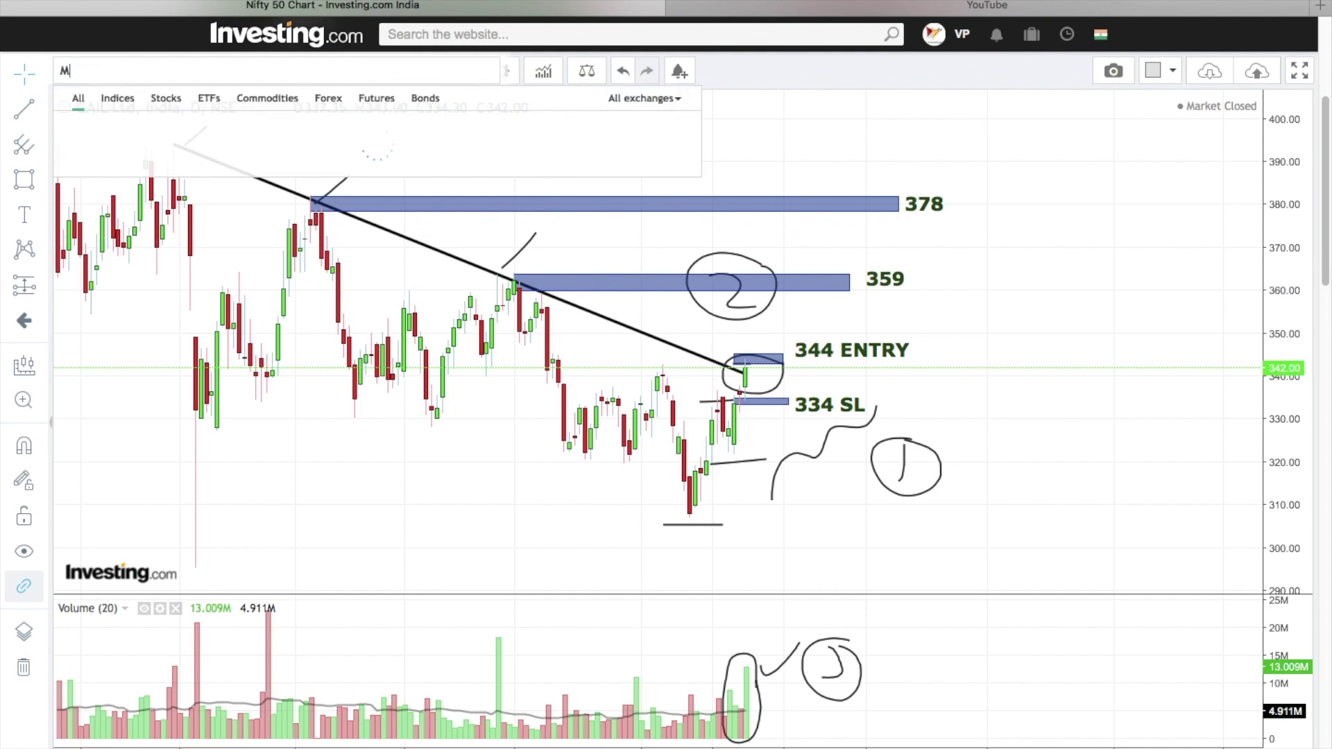
{"action": "type", "text": "&M"}
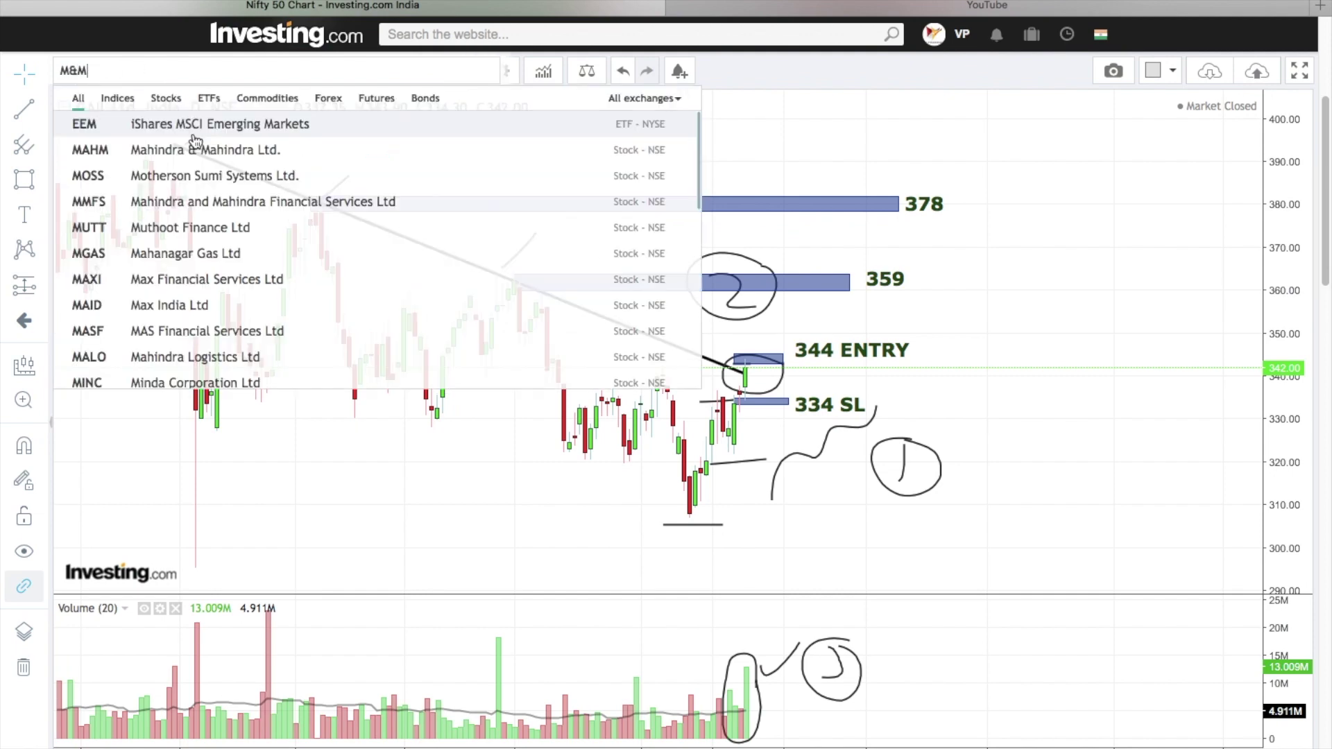
{"action": "left_click", "coordinate": [204, 157]}
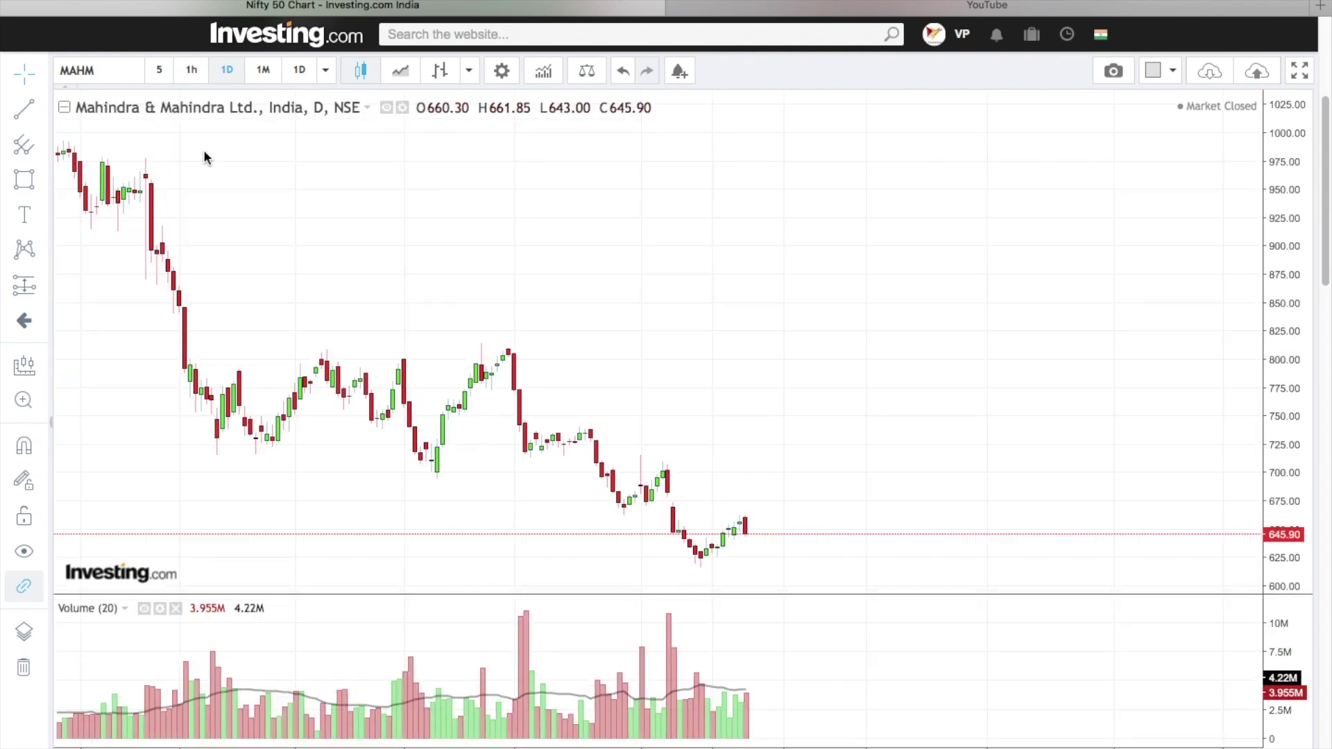
Mark the downtrend's successive swing highs and lows with short horizontal brush strokes and sketch a falling wave with a circled 1 below.
{"action": "scroll", "coordinate": [683, 314], "scroll_direction": "down", "scroll_amount": 2}
{"action": "scroll", "coordinate": [683, 313], "scroll_direction": "up", "scroll_amount": 5}
{"action": "left_click_drag", "start_coordinate": [527, 302], "coordinate": [842, 292]}
{"action": "scroll", "coordinate": [753, 296], "scroll_direction": "up", "scroll_amount": 3}
{"action": "left_click_drag", "start_coordinate": [751, 296], "coordinate": [810, 303]}
{"action": "left_click", "coordinate": [46, 183]}
{"action": "left_click", "coordinate": [97, 178]}
{"action": "left_click_drag", "start_coordinate": [187, 145], "coordinate": [316, 145]}
{"action": "left_click_drag", "start_coordinate": [254, 367], "coordinate": [303, 367]}
{"action": "left_click_drag", "start_coordinate": [342, 291], "coordinate": [416, 290]}
{"action": "left_click_drag", "start_coordinate": [420, 478], "coordinate": [461, 478]}
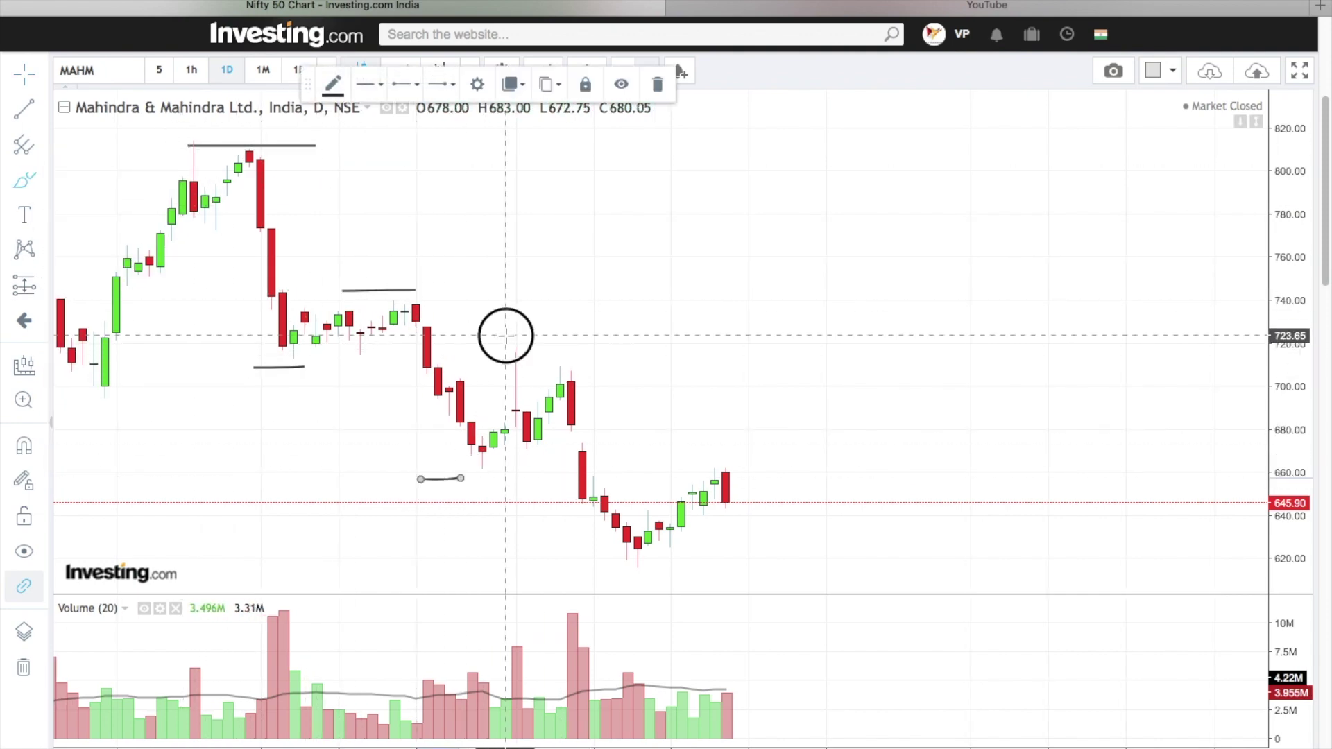
{"action": "left_click_drag", "start_coordinate": [574, 571], "coordinate": [629, 572]}
{"action": "mouse_move", "coordinate": [141, 441]}
{"action": "left_mouse_down"}
{"action": "mouse_move", "coordinate": [219, 447]}
{"action": "mouse_move", "coordinate": [284, 487]}
{"action": "mouse_move", "coordinate": [381, 511]}
{"action": "mouse_move", "coordinate": [427, 550]}
{"action": "left_mouse_up"}
{"action": "mouse_move", "coordinate": [359, 439]}
{"action": "left_mouse_down"}
{"action": "mouse_move", "coordinate": [374, 386]}
{"action": "mouse_move", "coordinate": [339, 455]}
{"action": "mouse_move", "coordinate": [390, 441]}
{"action": "mouse_move", "coordinate": [358, 392]}
{"action": "left_mouse_up"}
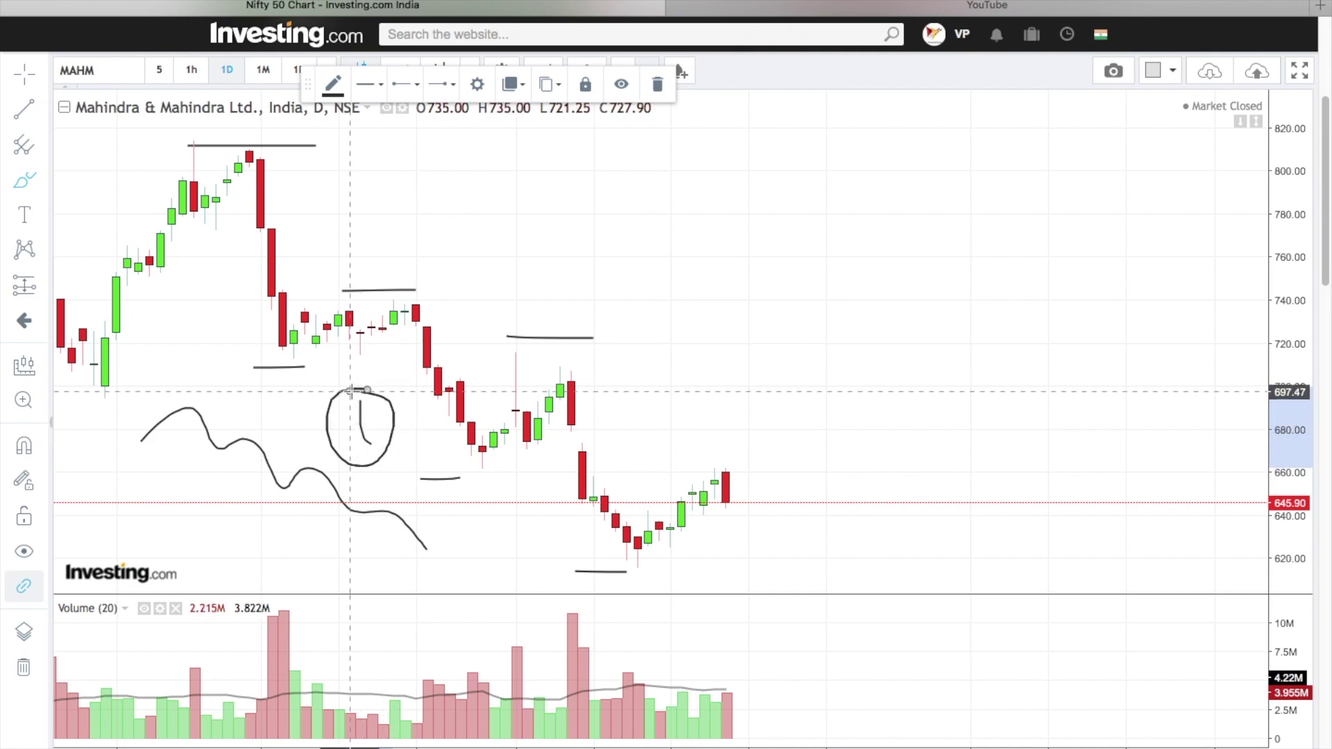
Draw a rising trend line from the lowest low at about 615 to about 653, and circle the last candle with a 2 beside it.
{"action": "left_click", "coordinate": [17, 111]}
{"action": "left_click_drag", "start_coordinate": [637, 569], "coordinate": [724, 488]}
{"action": "left_click", "coordinate": [22, 184]}
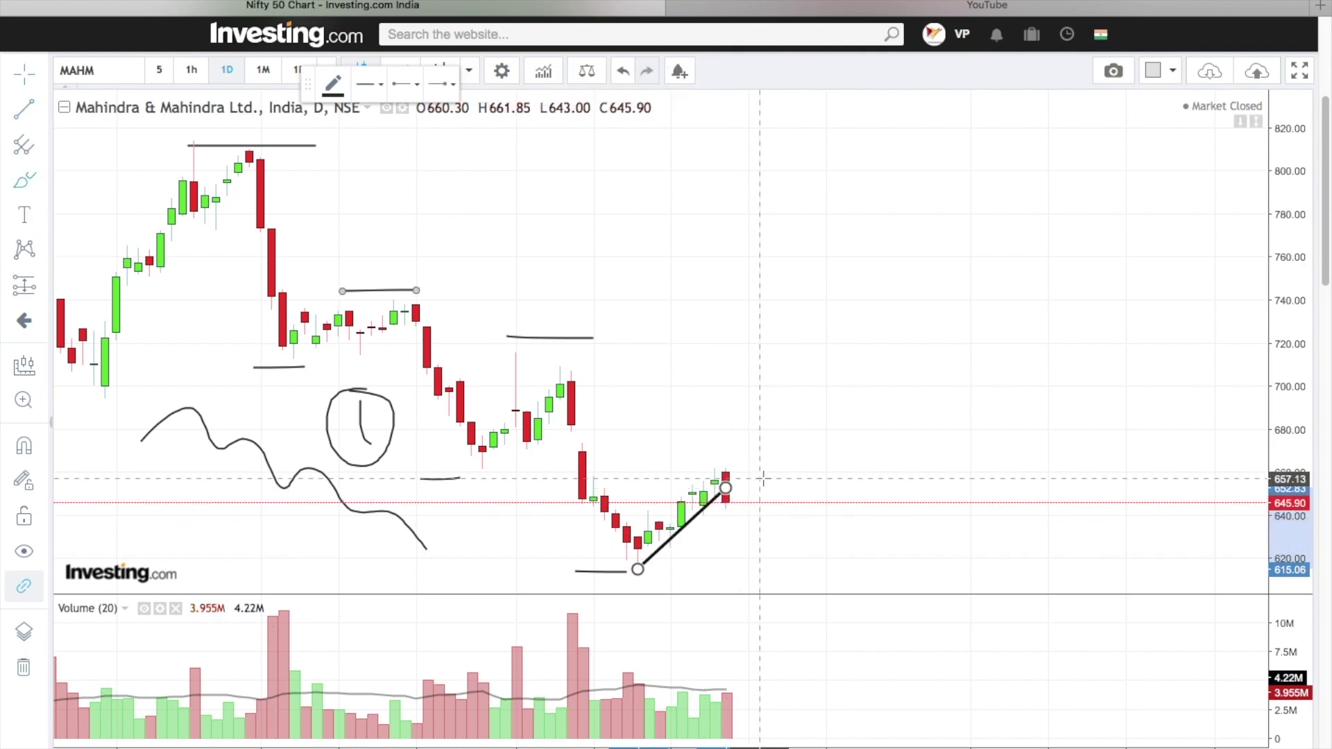
{"action": "mouse_move", "coordinate": [738, 467]}
{"action": "left_mouse_down"}
{"action": "mouse_move", "coordinate": [714, 460]}
{"action": "mouse_move", "coordinate": [715, 497]}
{"action": "mouse_move", "coordinate": [747, 495]}
{"action": "mouse_move", "coordinate": [737, 472]}
{"action": "mouse_move", "coordinate": [796, 440]}
{"action": "mouse_move", "coordinate": [815, 465]}
{"action": "left_mouse_up"}
Circle the last volume bar with the brush and write a circled 3 beside it.
{"action": "mouse_move", "coordinate": [745, 701]}
{"action": "left_mouse_down"}
{"action": "mouse_move", "coordinate": [721, 711]}
{"action": "mouse_move", "coordinate": [715, 683]}
{"action": "left_mouse_up"}
{"action": "mouse_move", "coordinate": [709, 732]}
{"action": "left_mouse_down"}
{"action": "mouse_move", "coordinate": [726, 741]}
{"action": "mouse_move", "coordinate": [756, 721]}
{"action": "mouse_move", "coordinate": [747, 695]}
{"action": "left_mouse_up"}
{"action": "mouse_move", "coordinate": [764, 650]}
{"action": "left_mouse_down"}
{"action": "mouse_move", "coordinate": [771, 683]}
{"action": "mouse_move", "coordinate": [738, 666]}
{"action": "mouse_move", "coordinate": [807, 712]}
{"action": "mouse_move", "coordinate": [796, 639]}
{"action": "left_mouse_up"}
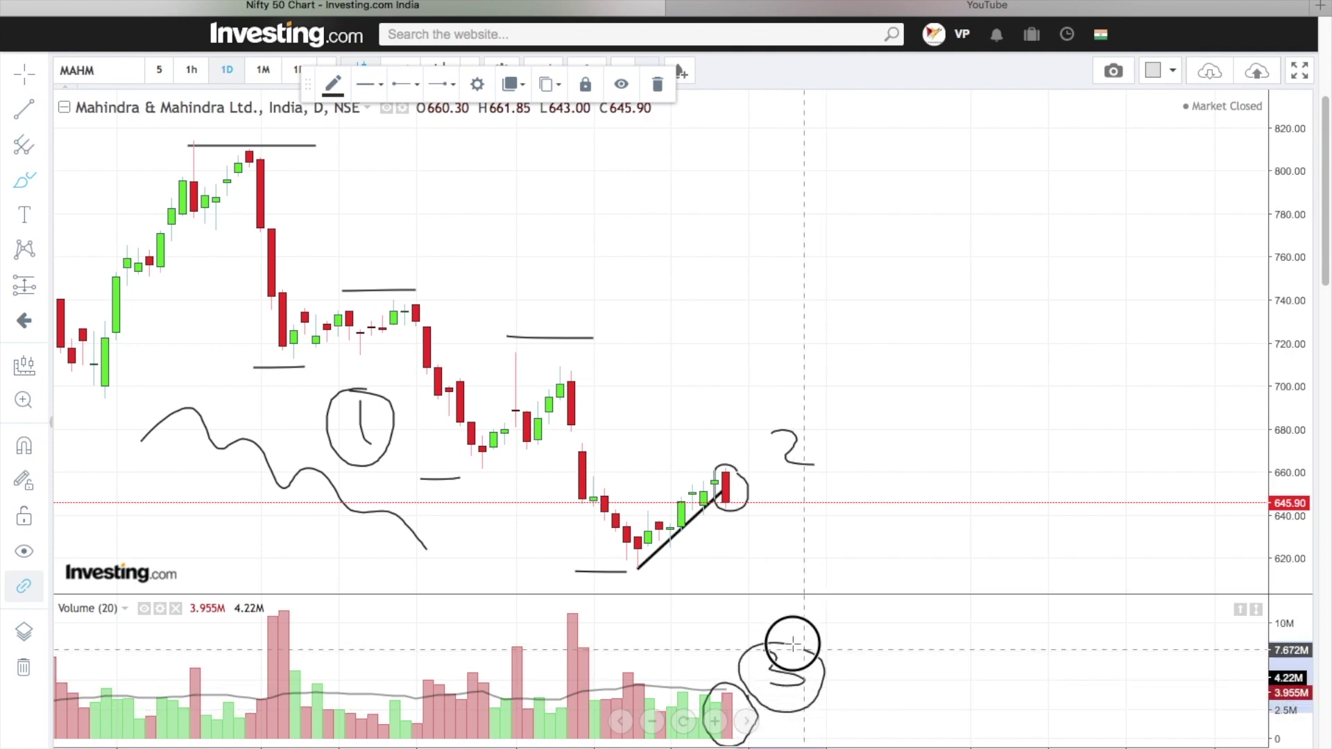
{"action": "right_click", "coordinate": [906, 351]}
{"action": "left_click", "coordinate": [807, 347]}
Draw a falling trend line along the lower highs, from about 742 down to about 658 just past the last candle.
{"action": "left_click", "coordinate": [23, 109]}
{"action": "left_click_drag", "start_coordinate": [461, 320], "coordinate": [747, 470]}
{"action": "left_click_drag", "start_coordinate": [416, 302], "coordinate": [415, 295]}
{"action": "left_click_drag", "start_coordinate": [747, 471], "coordinate": [747, 477]}
{"action": "left_click", "coordinate": [828, 328]}
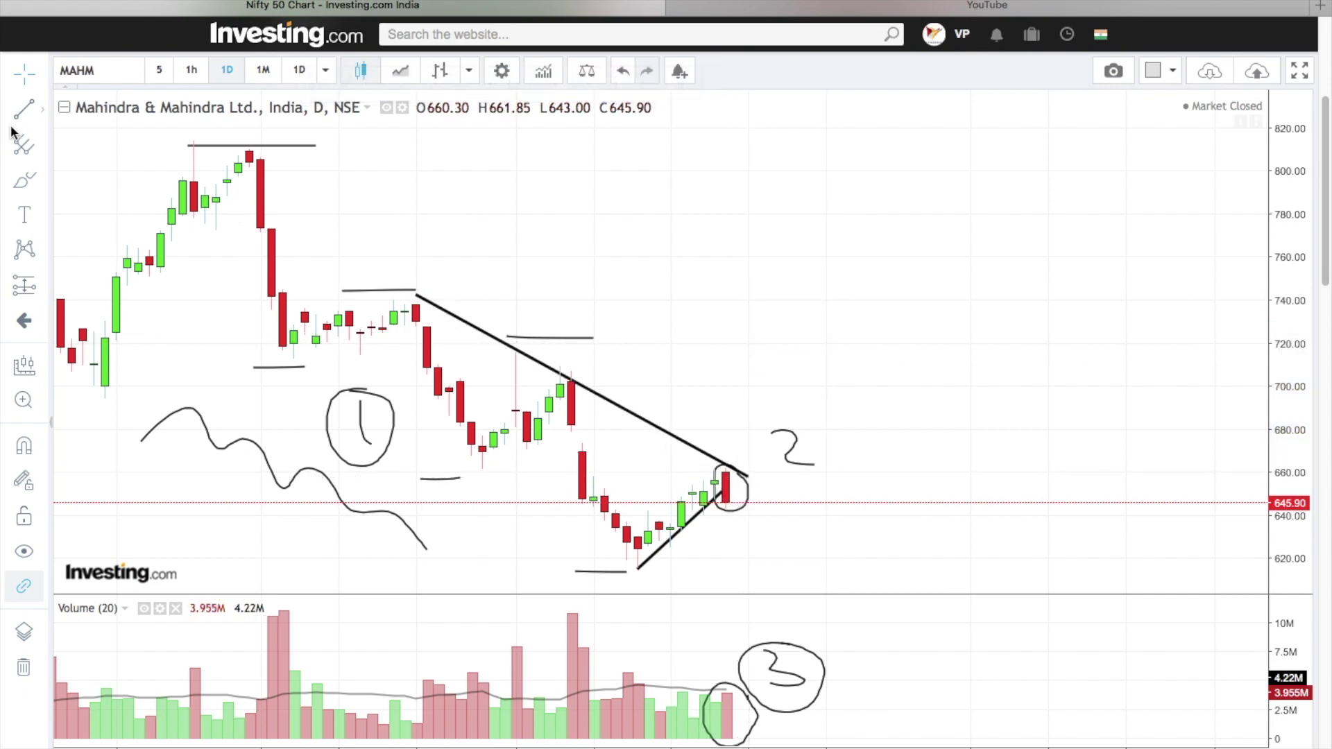
Mark the three touches of the falling trend line and the declines after the first two with short brush strokes.
{"action": "left_click", "coordinate": [25, 181]}
{"action": "mouse_move", "coordinate": [448, 260]}
{"action": "left_mouse_down"}
{"action": "mouse_move", "coordinate": [417, 291]}
{"action": "mouse_move", "coordinate": [427, 403]}
{"action": "left_mouse_up"}
{"action": "left_click_drag", "start_coordinate": [574, 377], "coordinate": [582, 356]}
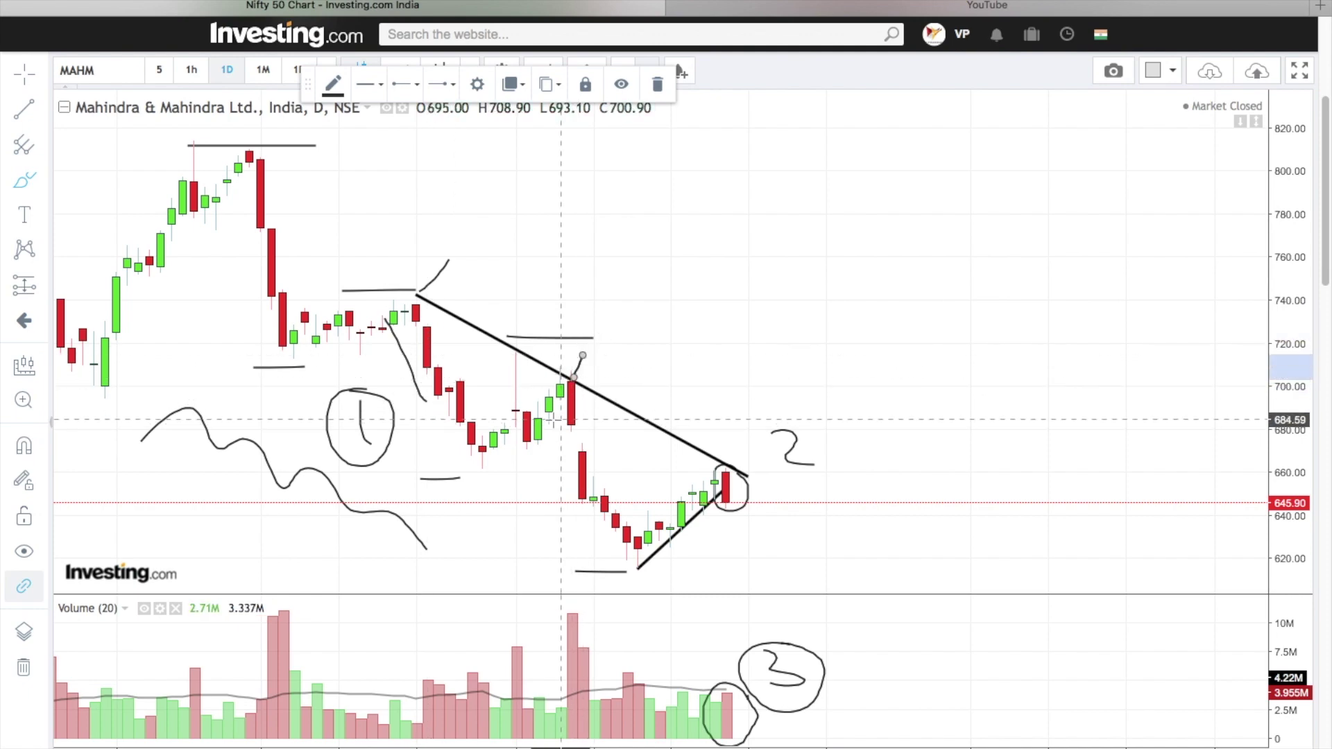
{"action": "left_click_drag", "start_coordinate": [552, 417], "coordinate": [561, 465]}
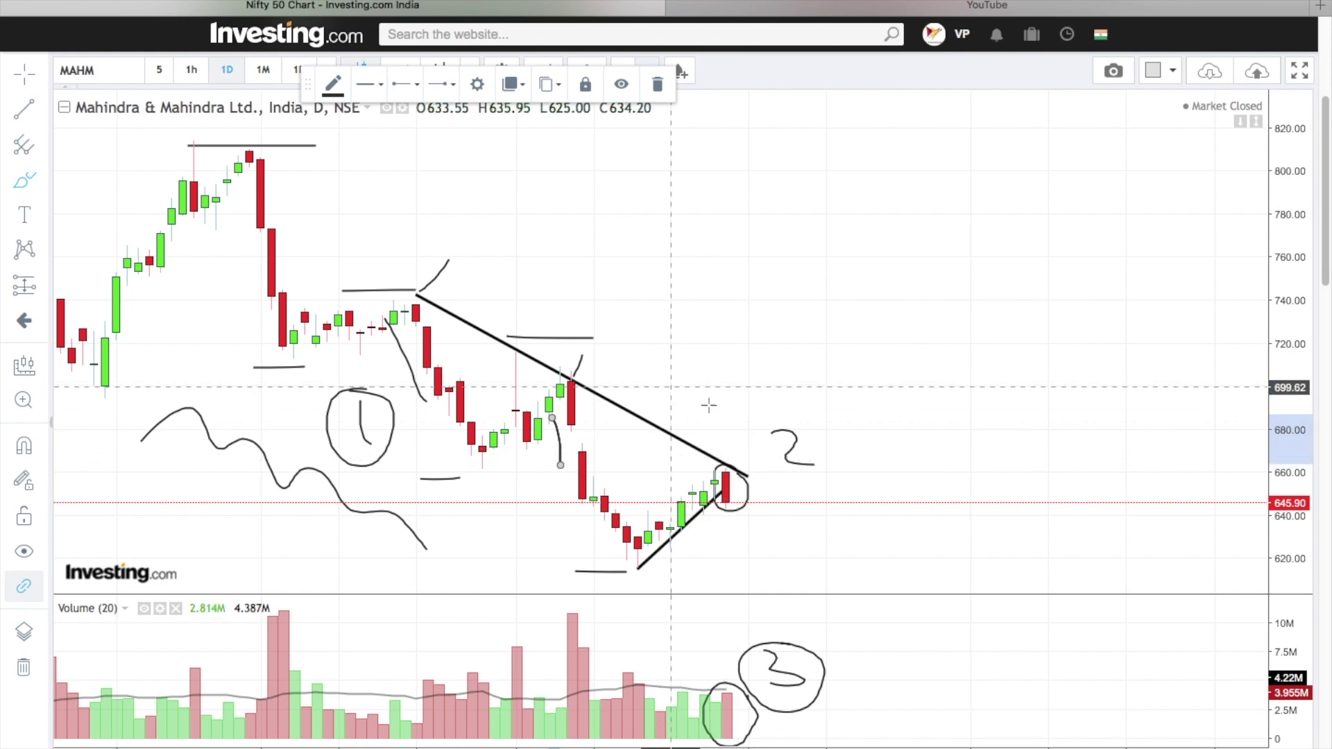
{"action": "left_click_drag", "start_coordinate": [715, 416], "coordinate": [723, 450]}
Write a circled 4 with the brush above the falling trend line.
{"action": "left_click_drag", "start_coordinate": [638, 254], "coordinate": [682, 261]}
{"action": "left_click_drag", "start_coordinate": [681, 262], "coordinate": [691, 287]}
{"action": "mouse_move", "coordinate": [645, 219]}
{"action": "left_mouse_down"}
{"action": "mouse_move", "coordinate": [610, 243]}
{"action": "mouse_move", "coordinate": [717, 253]}
{"action": "mouse_move", "coordinate": [651, 222]}
{"action": "left_mouse_up"}
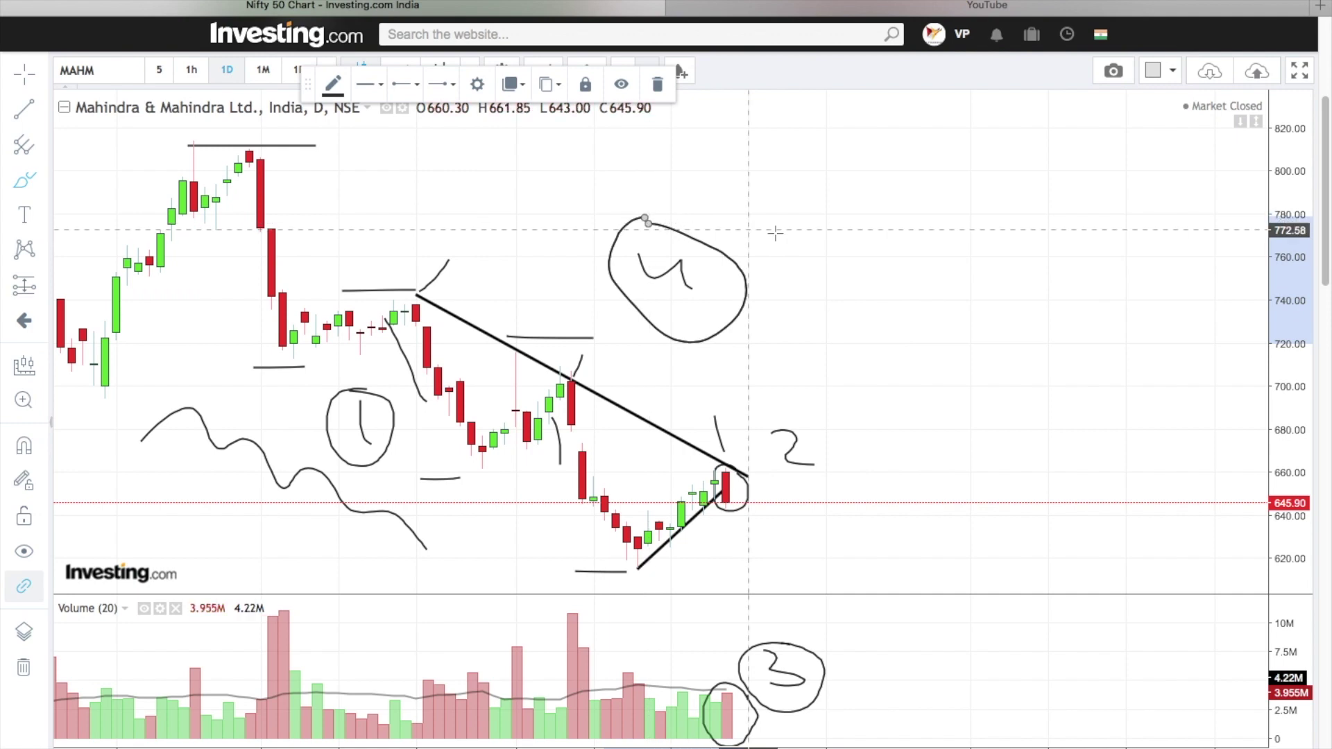
Draw a small rectangle from about 640 to 645.5 below the last candle and place the label 643 ENTRY beside it.
{"action": "left_click", "coordinate": [39, 183]}
{"action": "left_click", "coordinate": [77, 212]}
{"action": "left_click_drag", "start_coordinate": [715, 511], "coordinate": [771, 518]}
{"action": "left_click", "coordinate": [22, 217]}
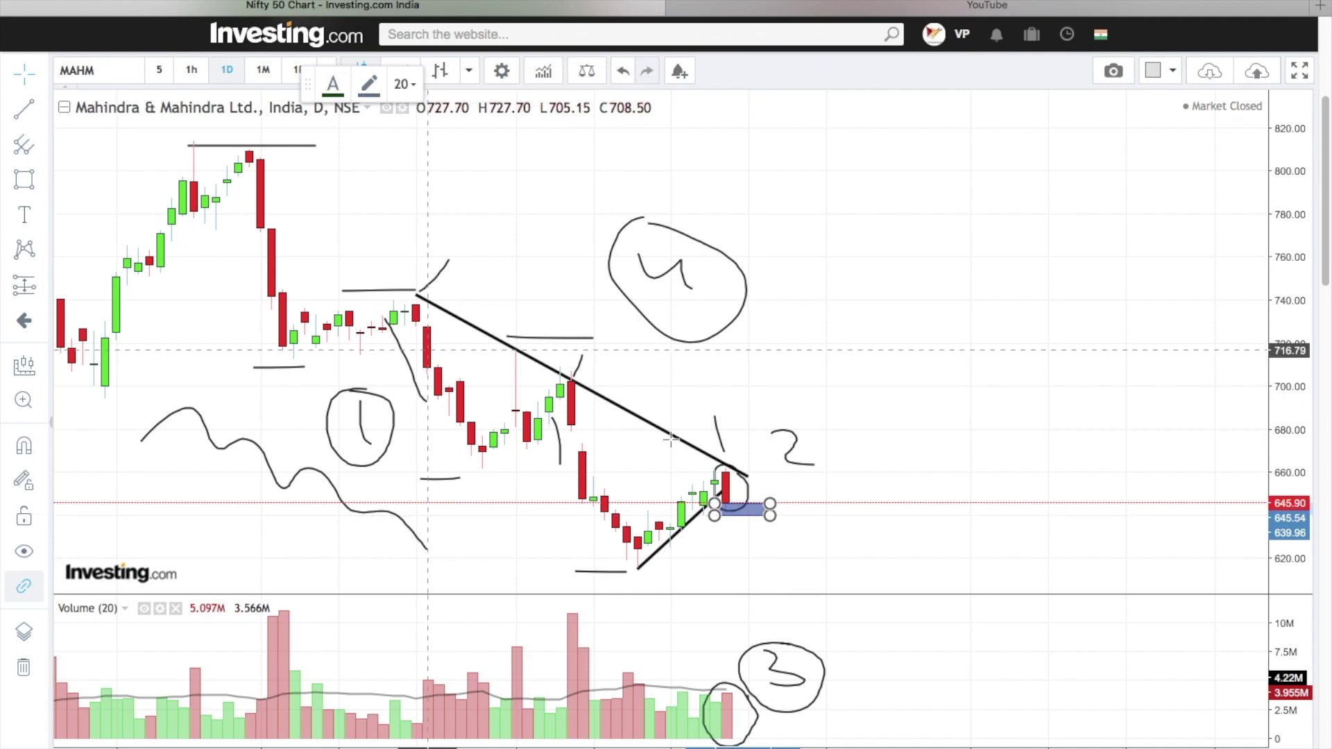
{"action": "left_click", "coordinate": [822, 508]}
{"action": "type", "text": "643 ENTRY"}
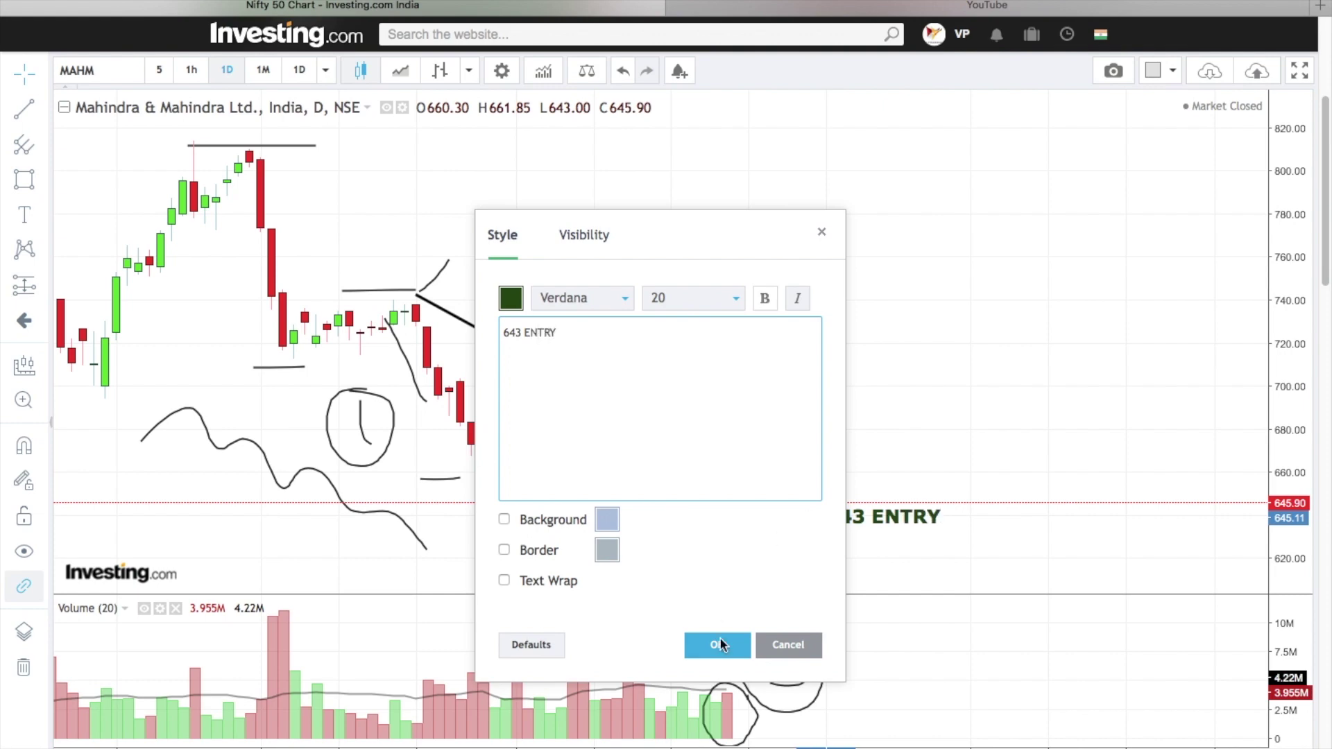
{"action": "left_click", "coordinate": [717, 645]}
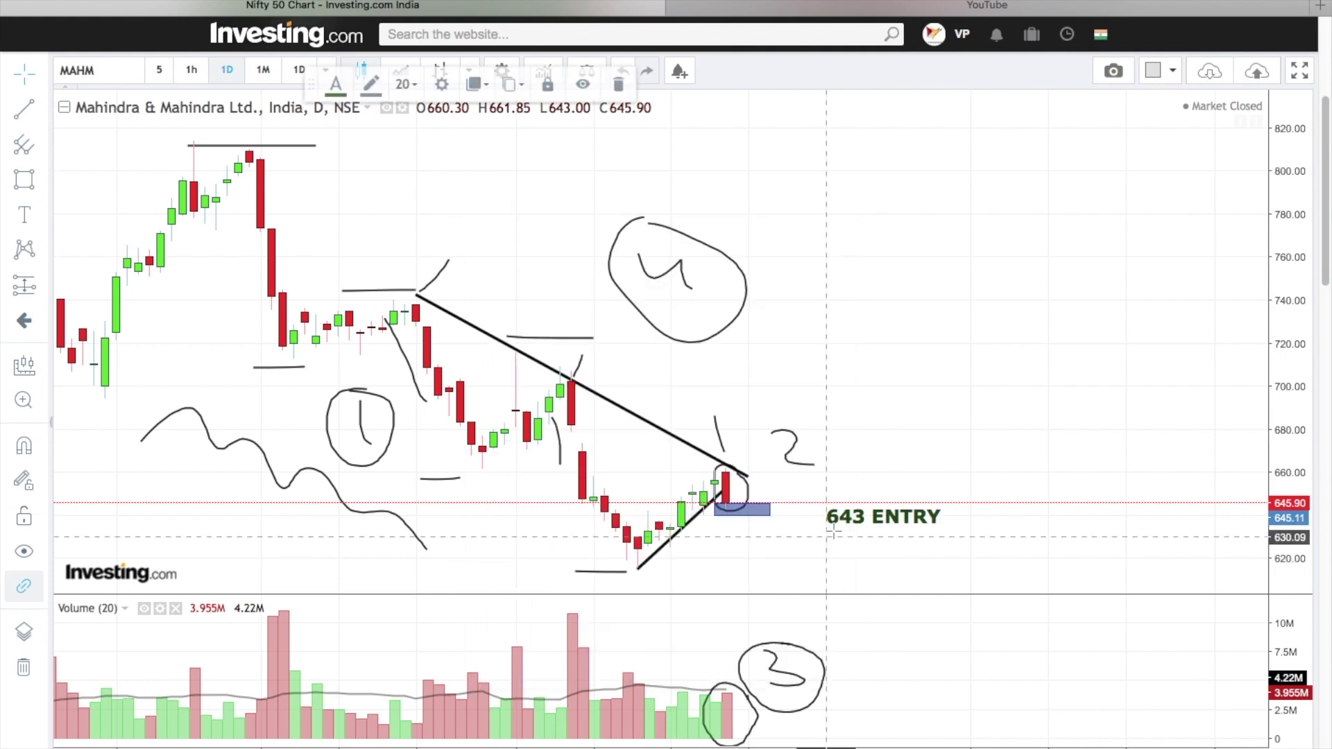
{"action": "left_click_drag", "start_coordinate": [841, 514], "coordinate": [812, 515]}
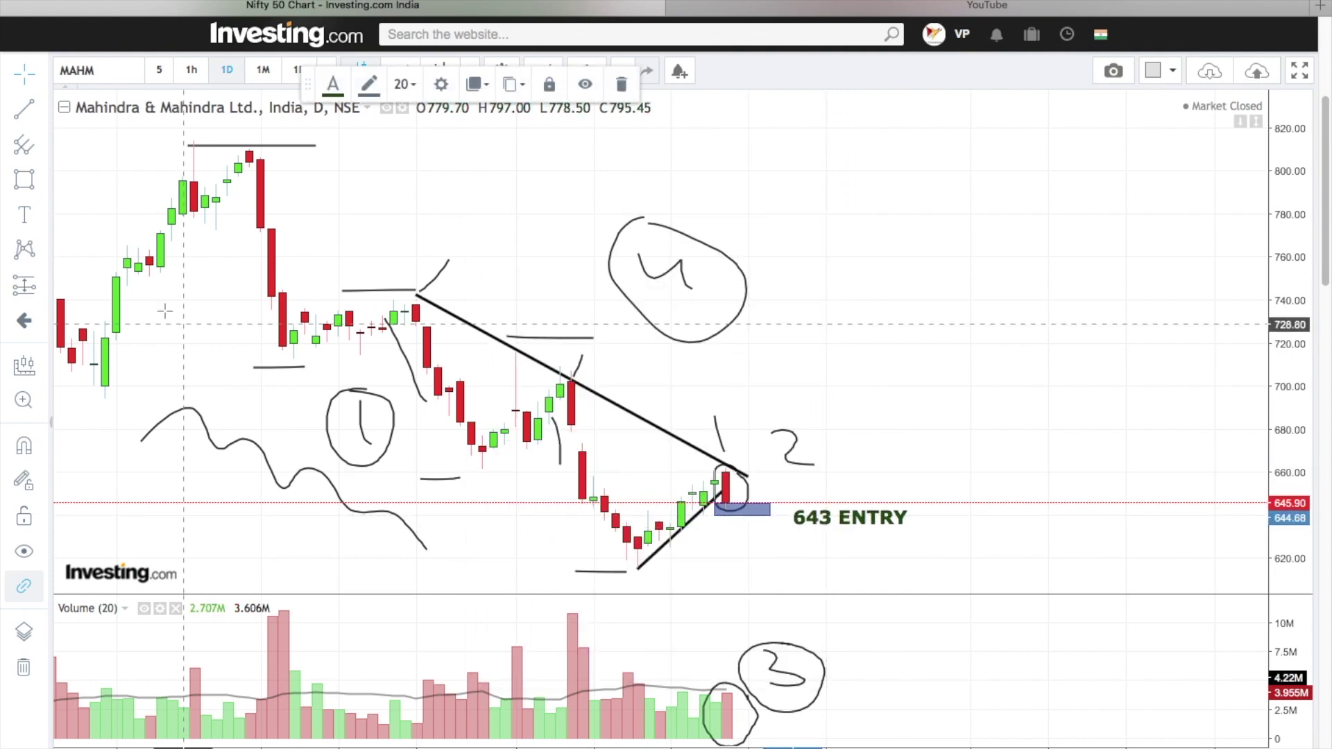
Move the handwritten 2 up, away from the last candle, and draw a thin rectangle from about 658 to 661 at the candle's high.
{"action": "left_click_drag", "start_coordinate": [797, 444], "coordinate": [808, 328]}
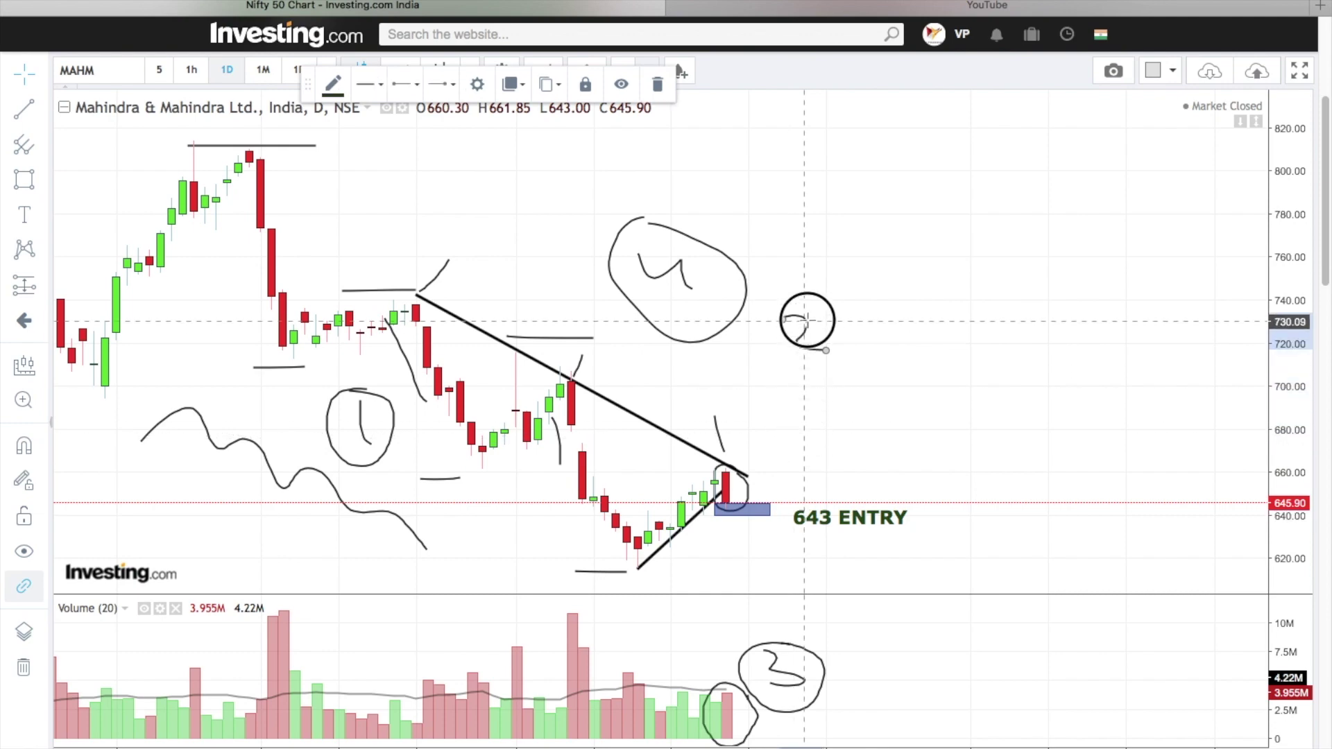
{"action": "left_click", "coordinate": [24, 184]}
{"action": "left_click_drag", "start_coordinate": [726, 471], "coordinate": [814, 472]}
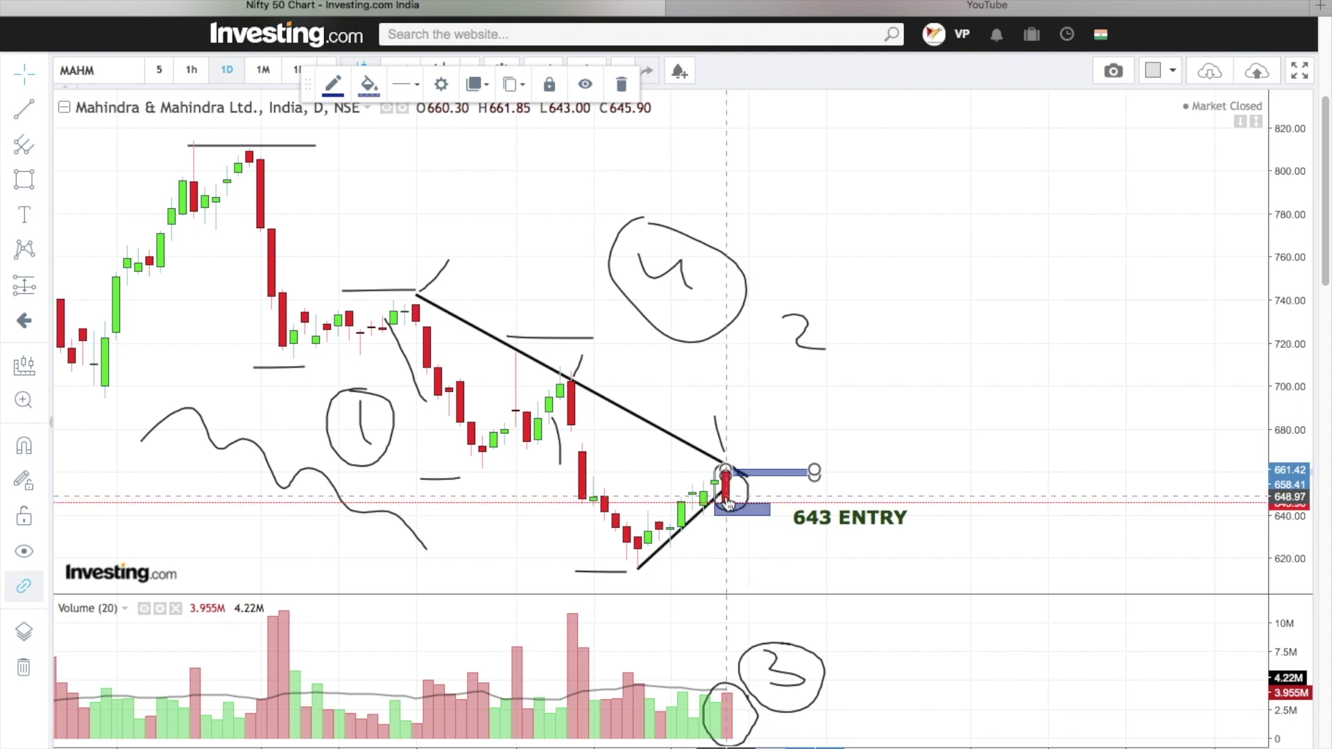
Add the text label 662 SL and place it just above the end of the upper rectangle.
{"action": "left_click", "coordinate": [23, 216]}
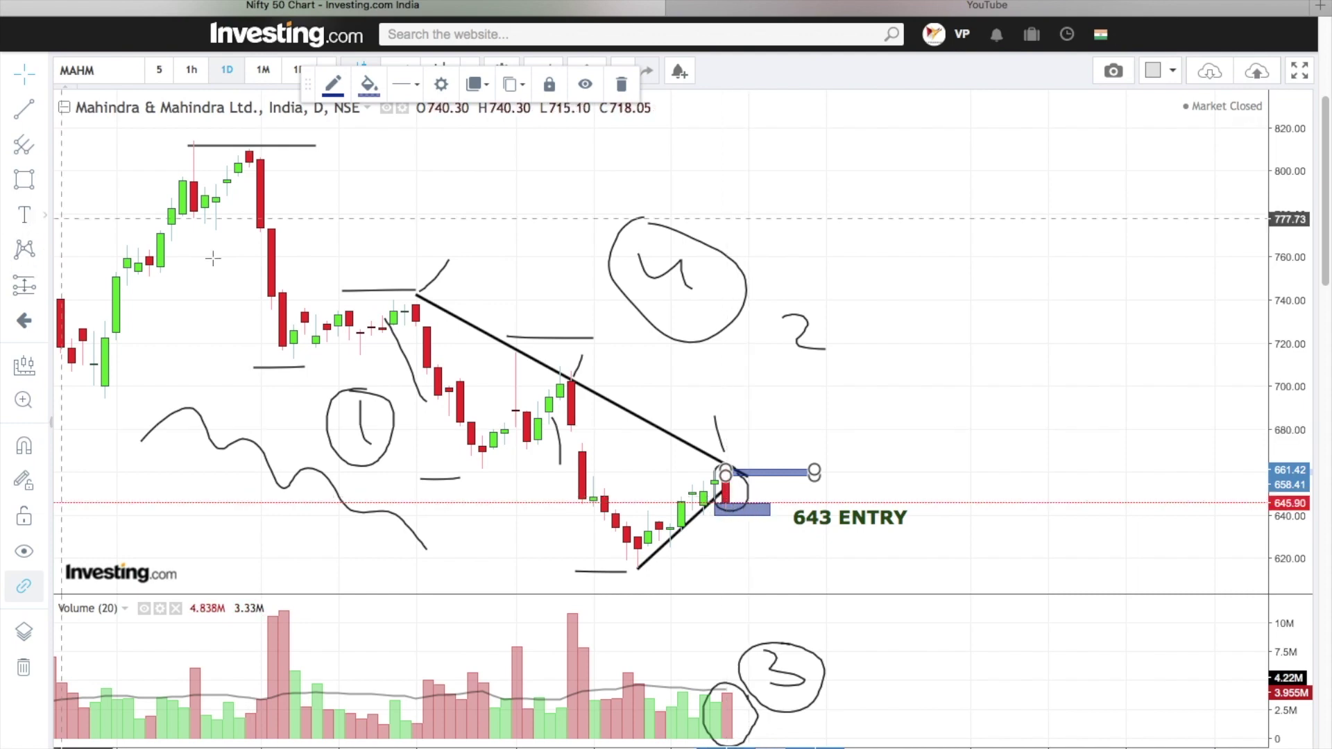
{"action": "left_click", "coordinate": [849, 468]}
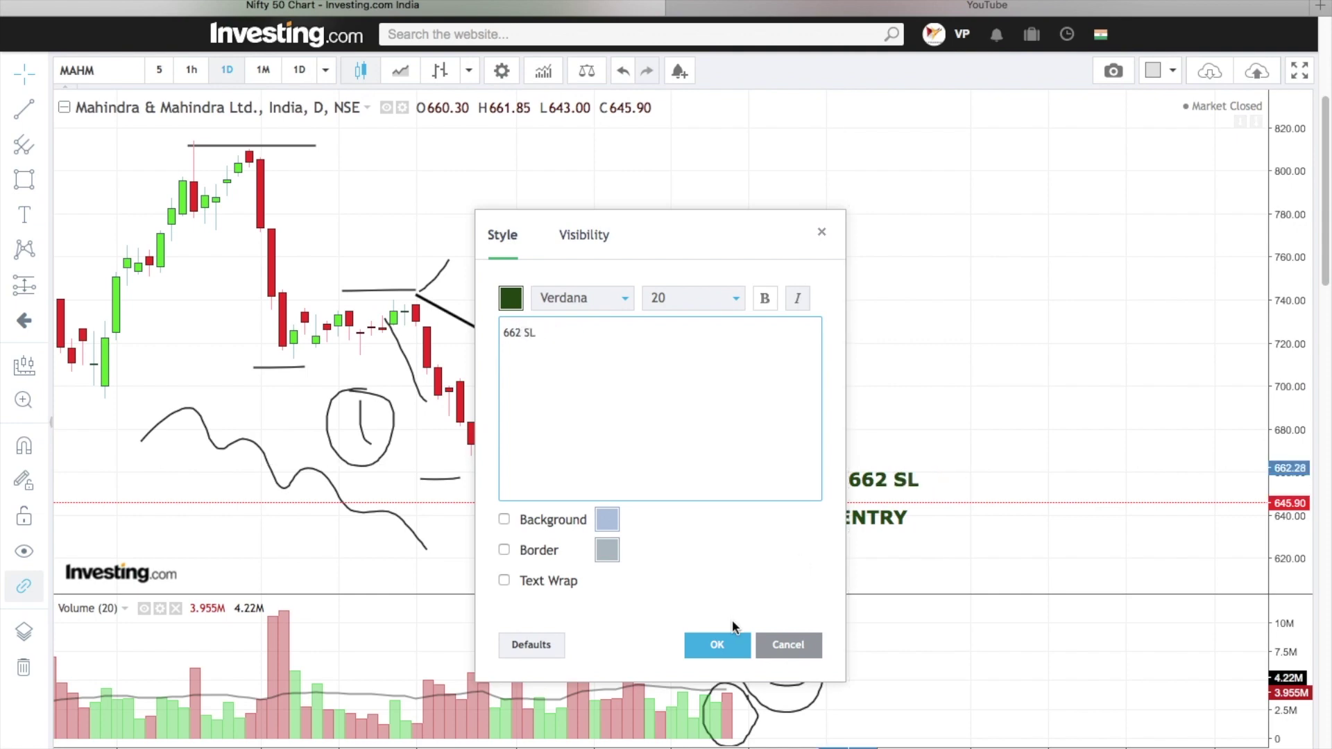
{"action": "left_click", "coordinate": [725, 645]}
{"action": "left_click_drag", "start_coordinate": [882, 479], "coordinate": [839, 463]}
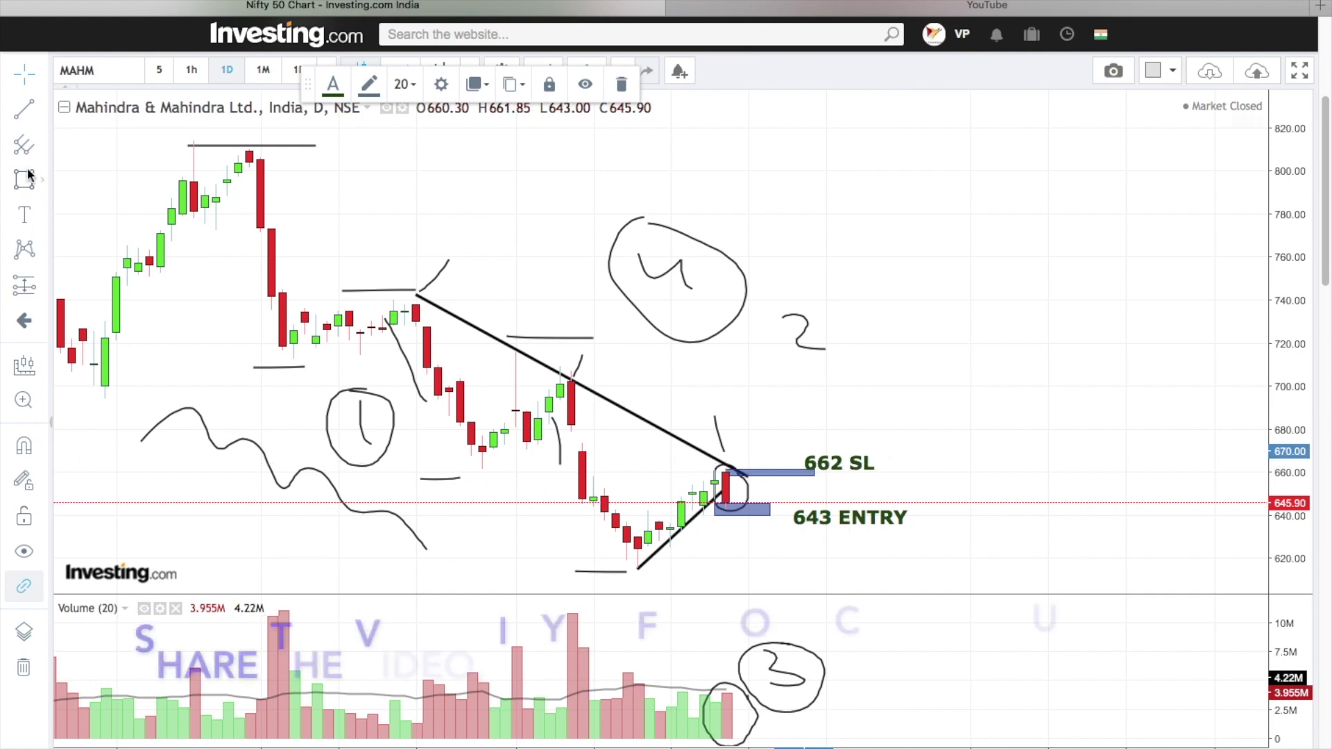
Draw a flat, long rectangle at about 616 extending forward from the lowest low.
{"action": "left_click", "coordinate": [26, 178]}
{"action": "left_click", "coordinate": [637, 568]}
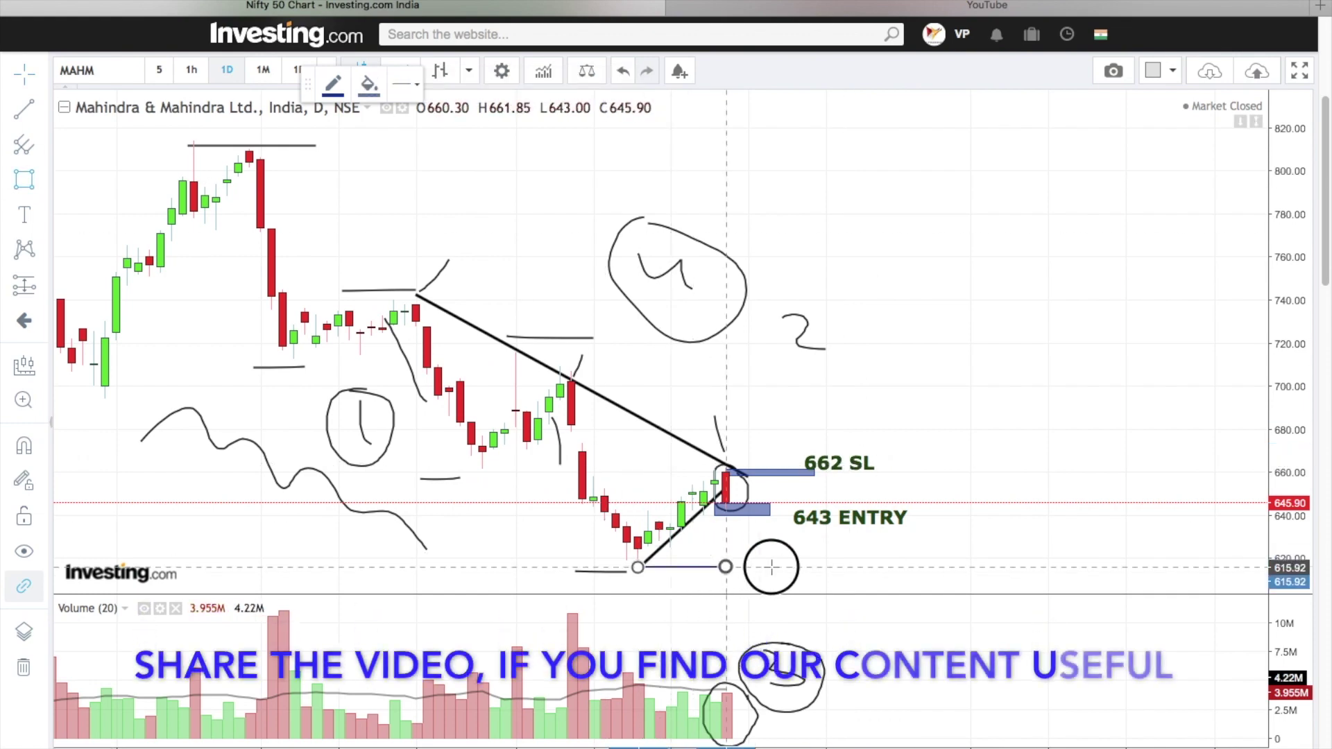
{"action": "left_click", "coordinate": [848, 566]}
Place the label 615 TARGET at the end of the lowest rectangle and move the 643 ENTRY label closer to its rectangle.
{"action": "left_click", "coordinate": [23, 214]}
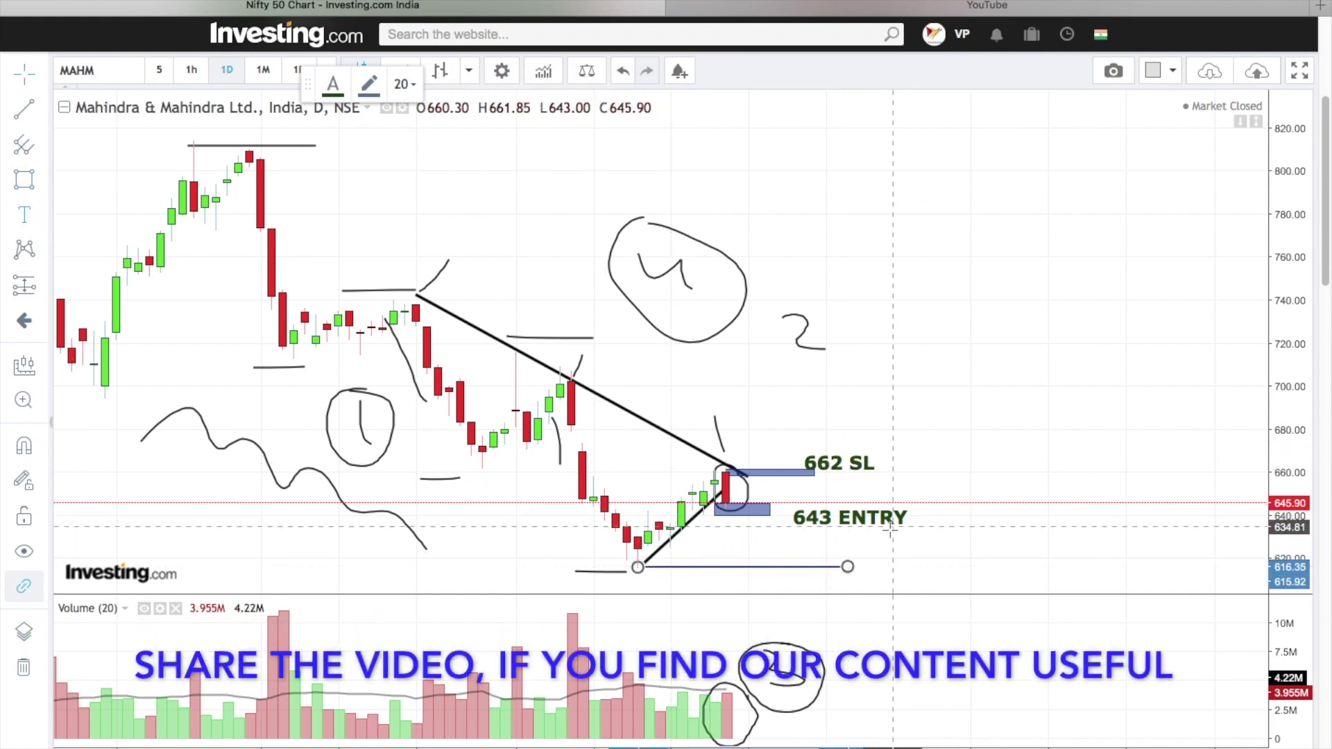
{"action": "left_click", "coordinate": [895, 564]}
{"action": "type", "text": "615 TARGET"}
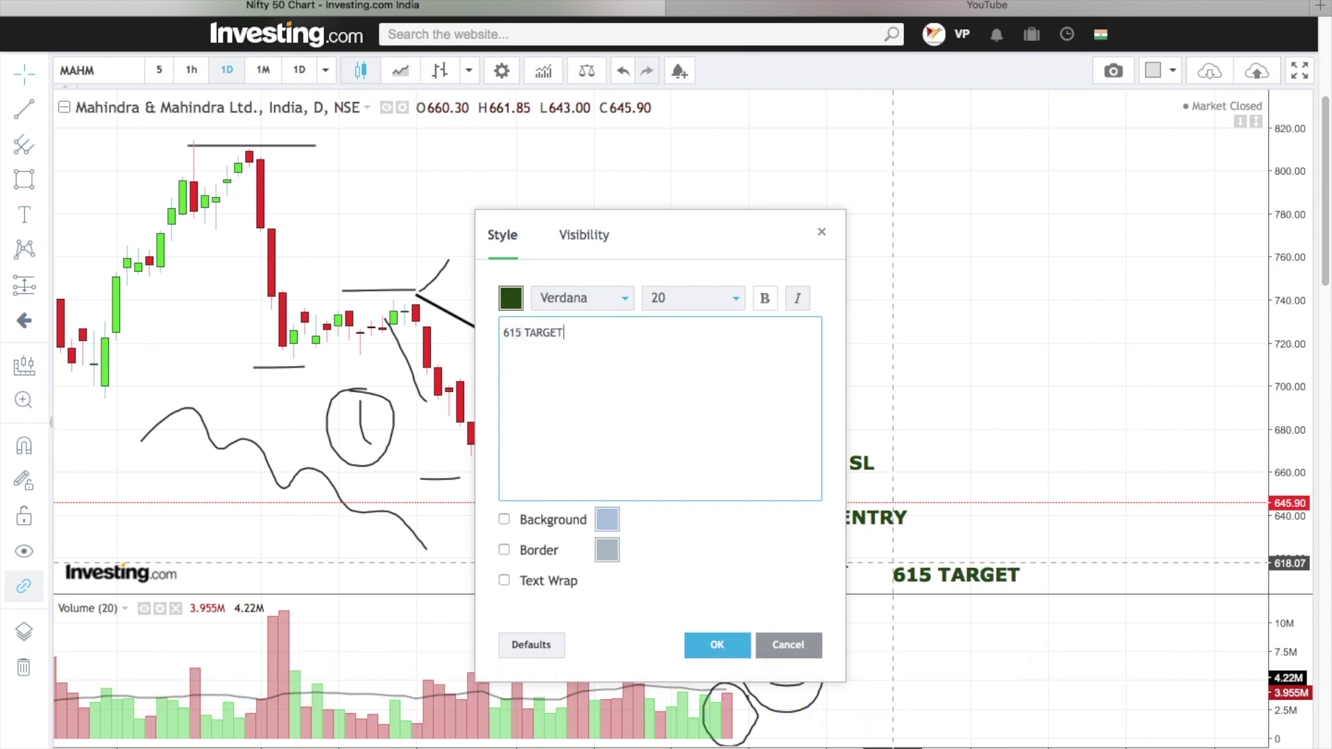
{"action": "left_click", "coordinate": [717, 645]}
{"action": "left_click_drag", "start_coordinate": [941, 571], "coordinate": [906, 570]}
{"action": "left_click", "coordinate": [1047, 506]}
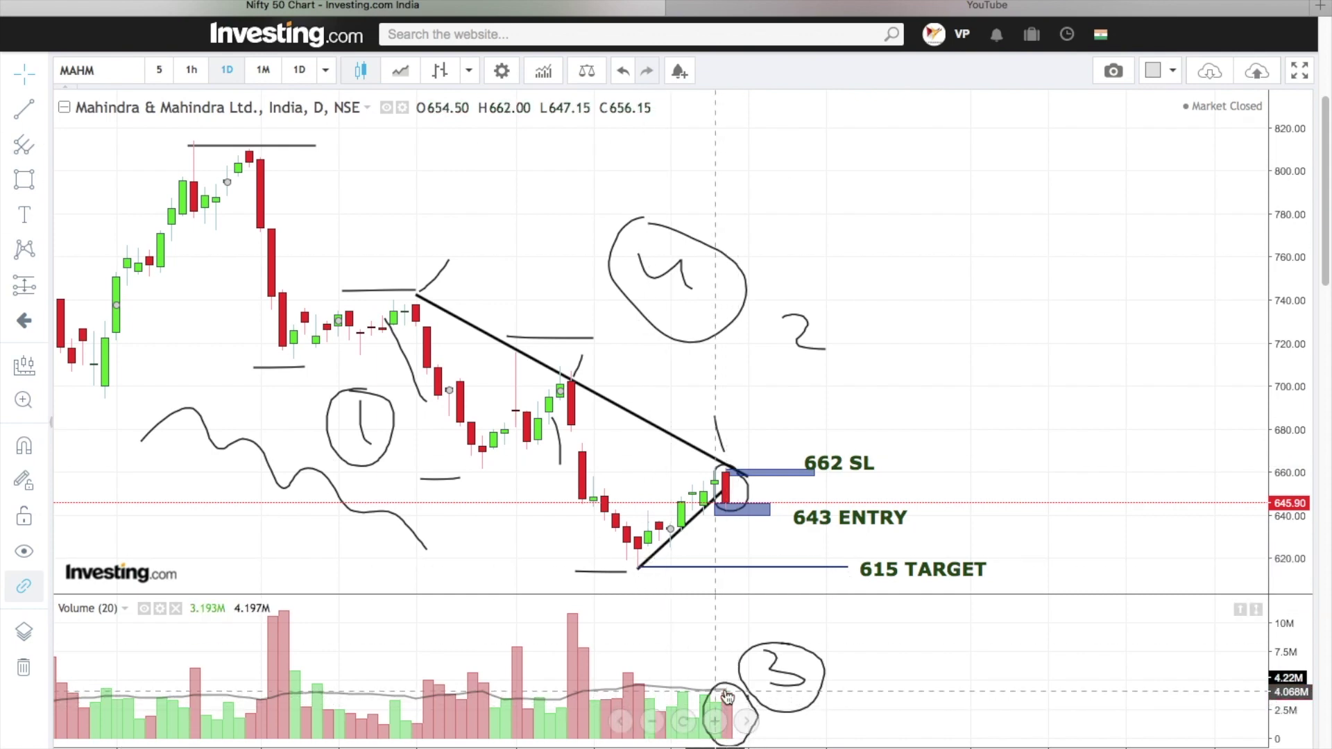
{"action": "left_click_drag", "start_coordinate": [847, 513], "coordinate": [835, 509]}
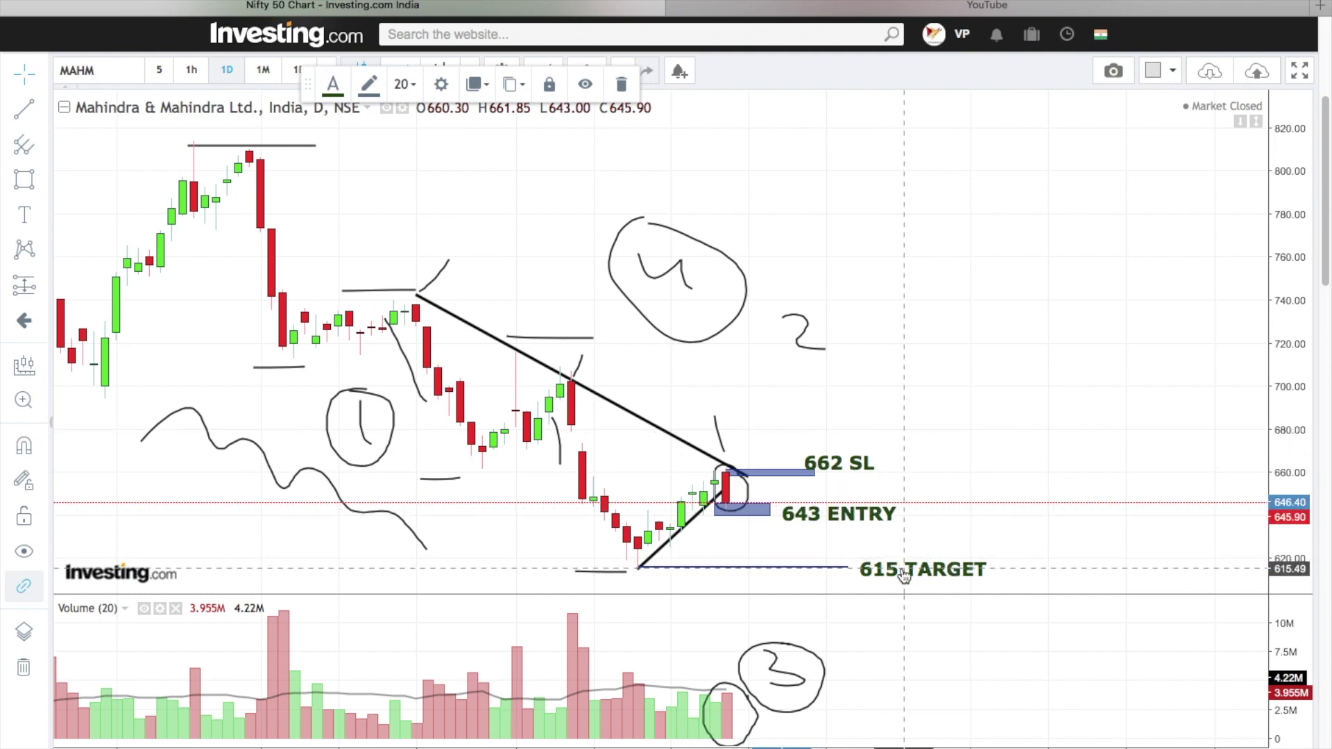
{"action": "left_click", "coordinate": [1052, 376]}
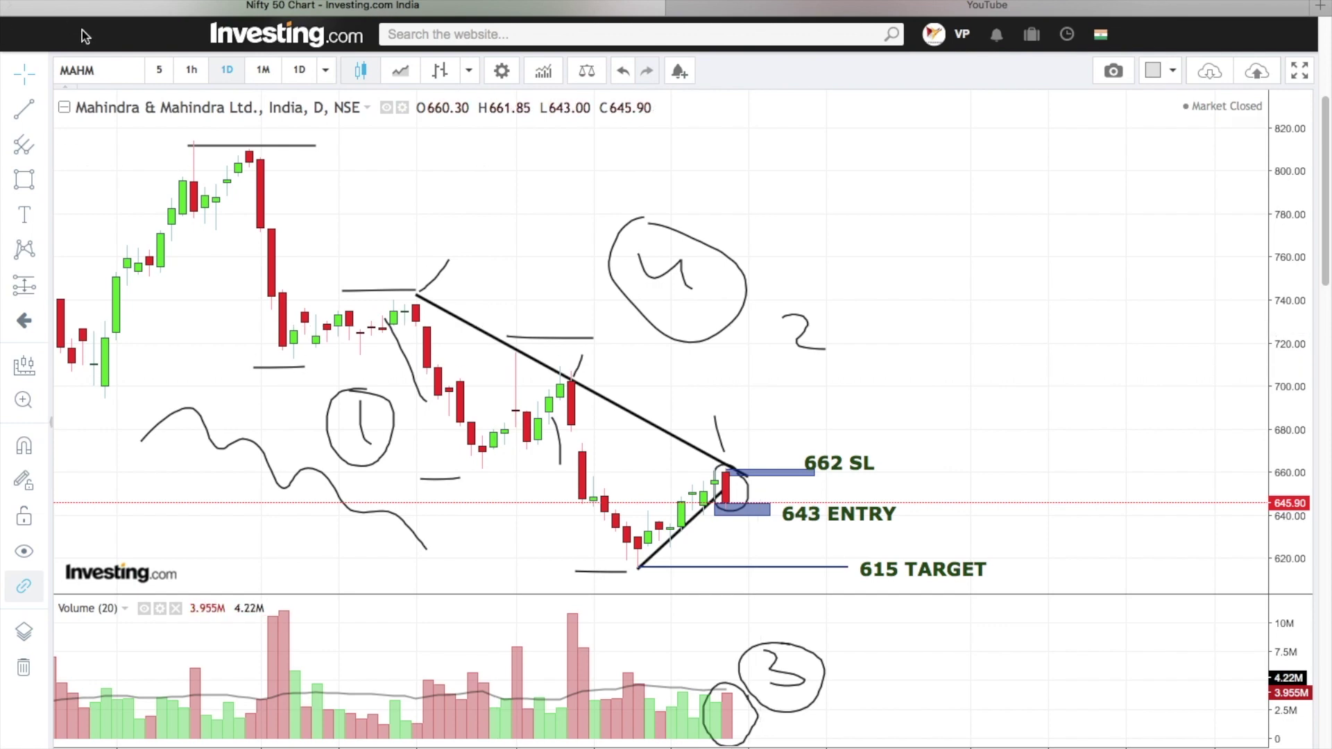
Search the chart symbols for MUTHOOT and load the Muthoot Finance Ltd stock from NSE.
{"action": "left_click", "coordinate": [79, 70]}
{"action": "type", "text": "MUTHOOT"}
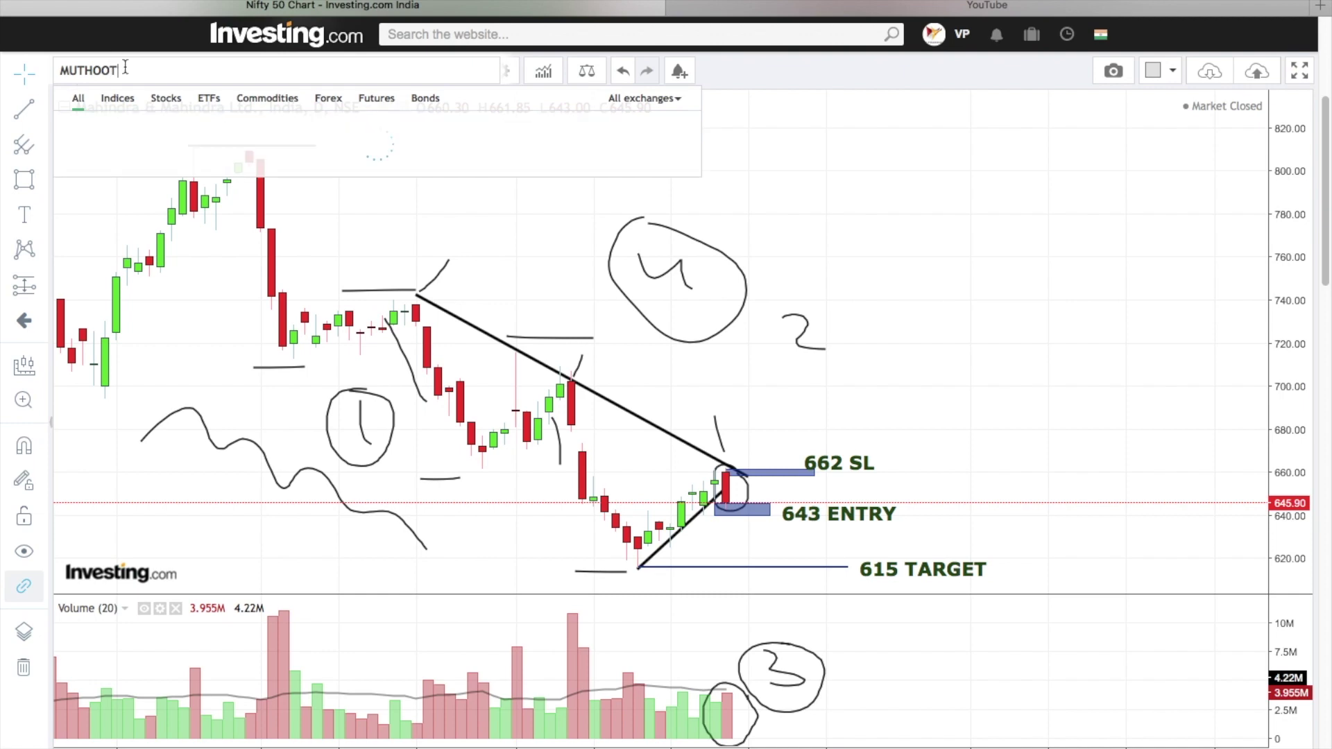
{"action": "left_click", "coordinate": [171, 129]}
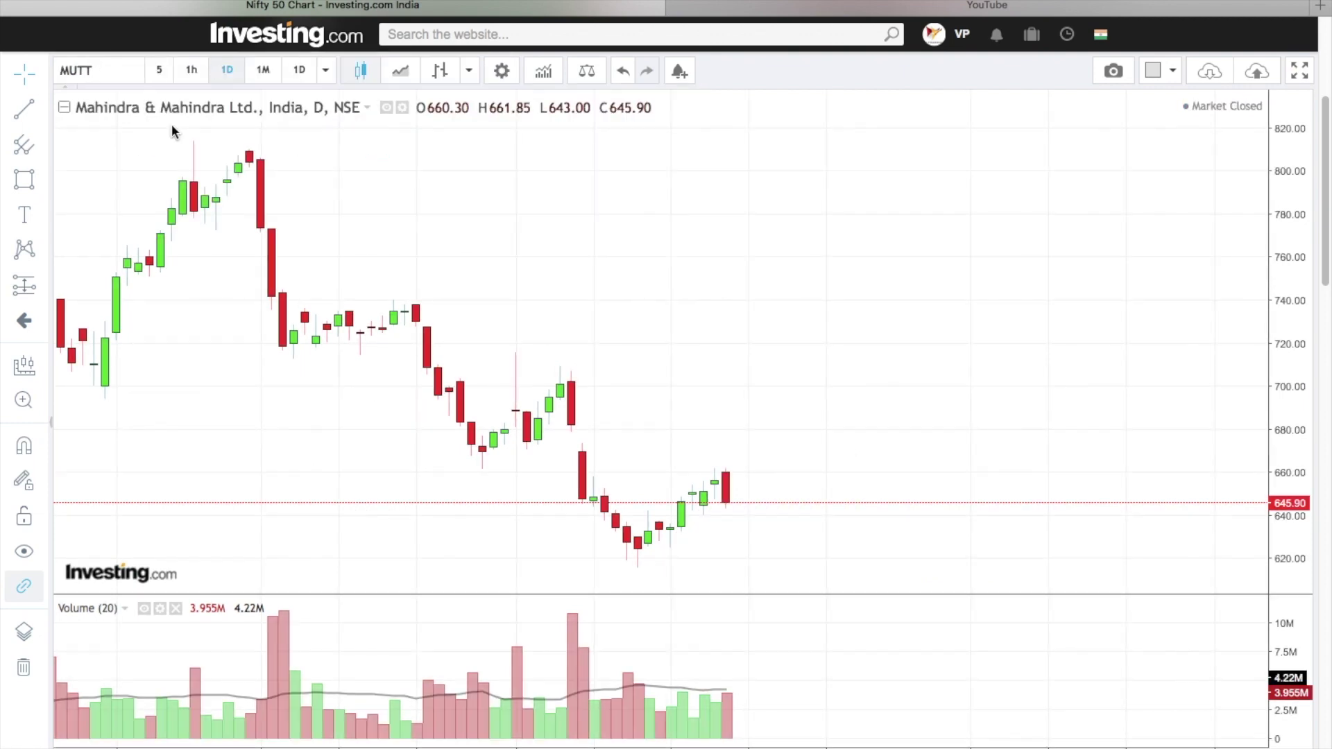
Set the chart's time interval to 30 minutes.
{"action": "left_click", "coordinate": [326, 70]}
{"action": "left_click", "coordinate": [344, 182]}
{"action": "left_click", "coordinate": [833, 326]}
Mark the recent higher lows and higher highs with short brush strokes and sketch a rising wave beside the price.
{"action": "scroll", "coordinate": [808, 307], "scroll_direction": "left", "scroll_amount": 2}
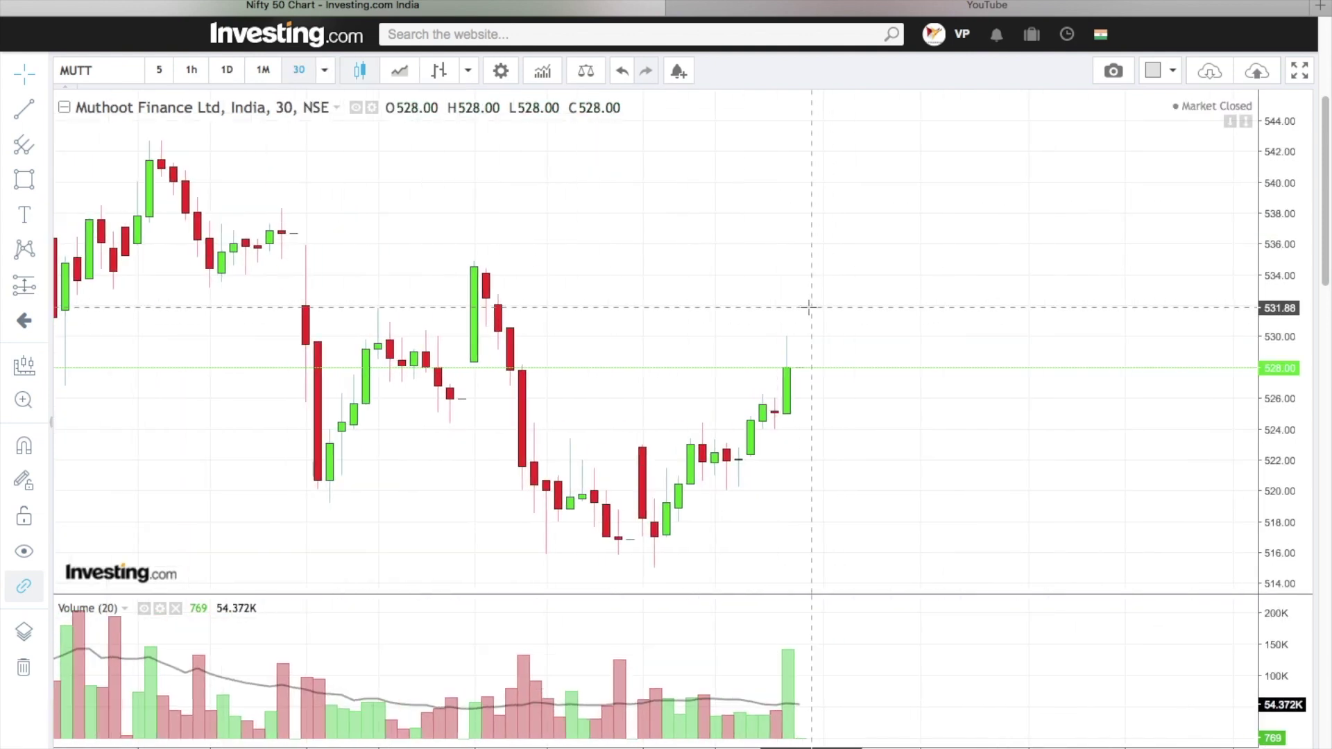
{"action": "scroll", "coordinate": [809, 307], "scroll_direction": "up", "scroll_amount": 1}
{"action": "scroll", "coordinate": [915, 327], "scroll_direction": "left", "scroll_amount": 2}
{"action": "left_click", "coordinate": [31, 182]}
{"action": "left_click", "coordinate": [94, 179]}
{"action": "left_click_drag", "start_coordinate": [620, 573], "coordinate": [746, 568]}
{"action": "left_click_drag", "start_coordinate": [709, 428], "coordinate": [759, 422]}
{"action": "left_click_drag", "start_coordinate": [742, 501], "coordinate": [811, 497]}
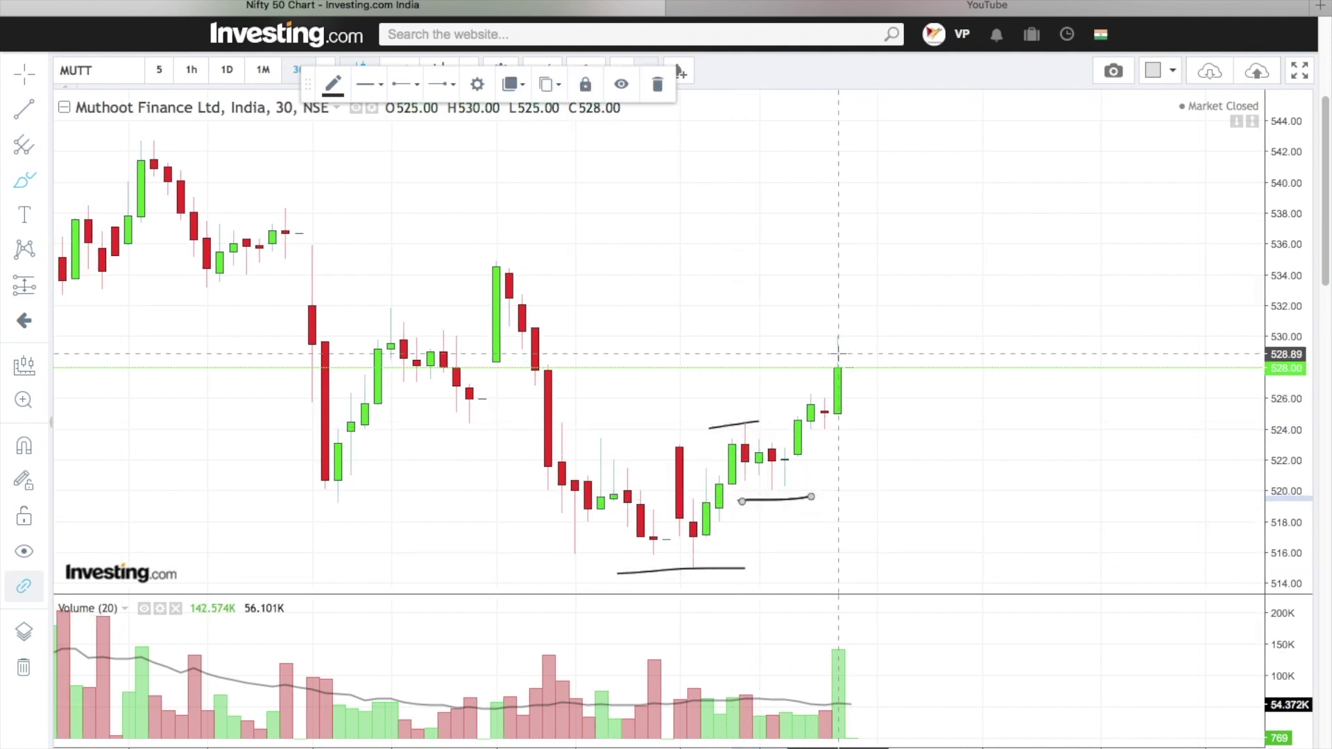
{"action": "left_click_drag", "start_coordinate": [813, 343], "coordinate": [824, 342]}
{"action": "left_click_drag", "start_coordinate": [863, 539], "coordinate": [1020, 405]}
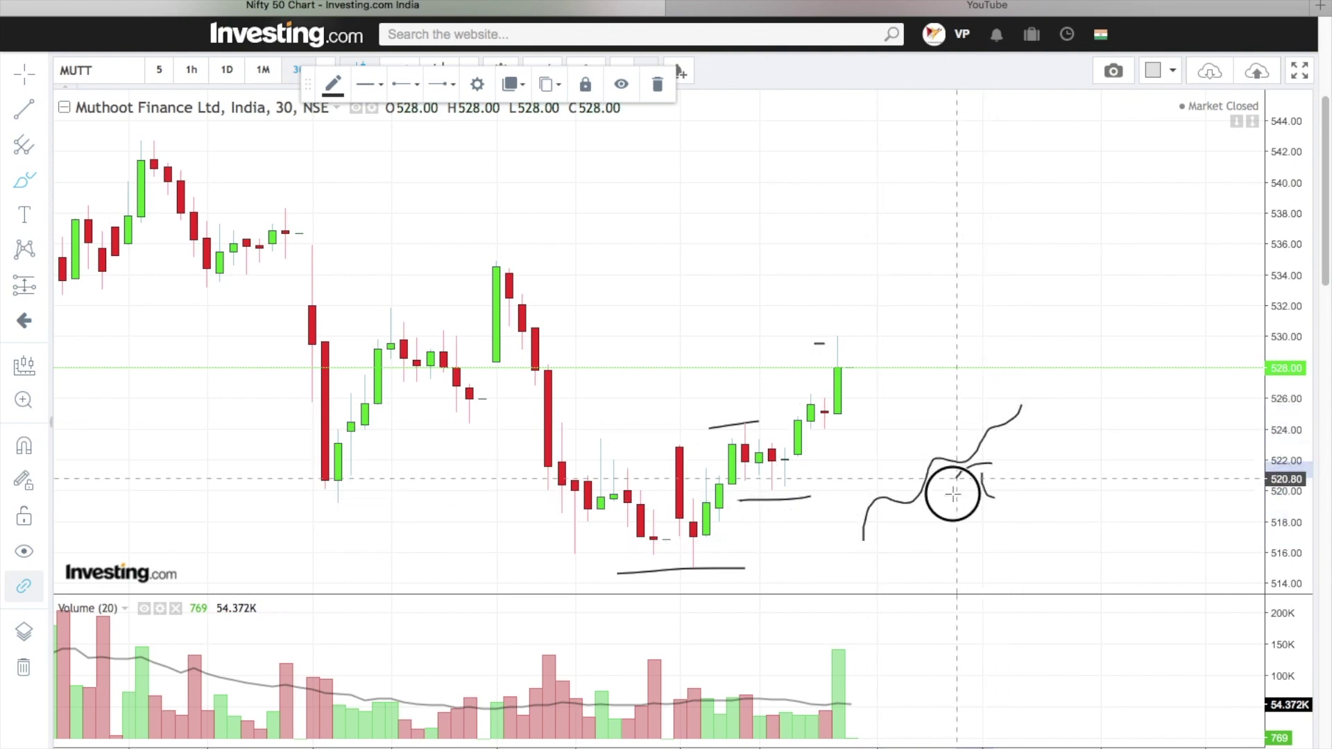
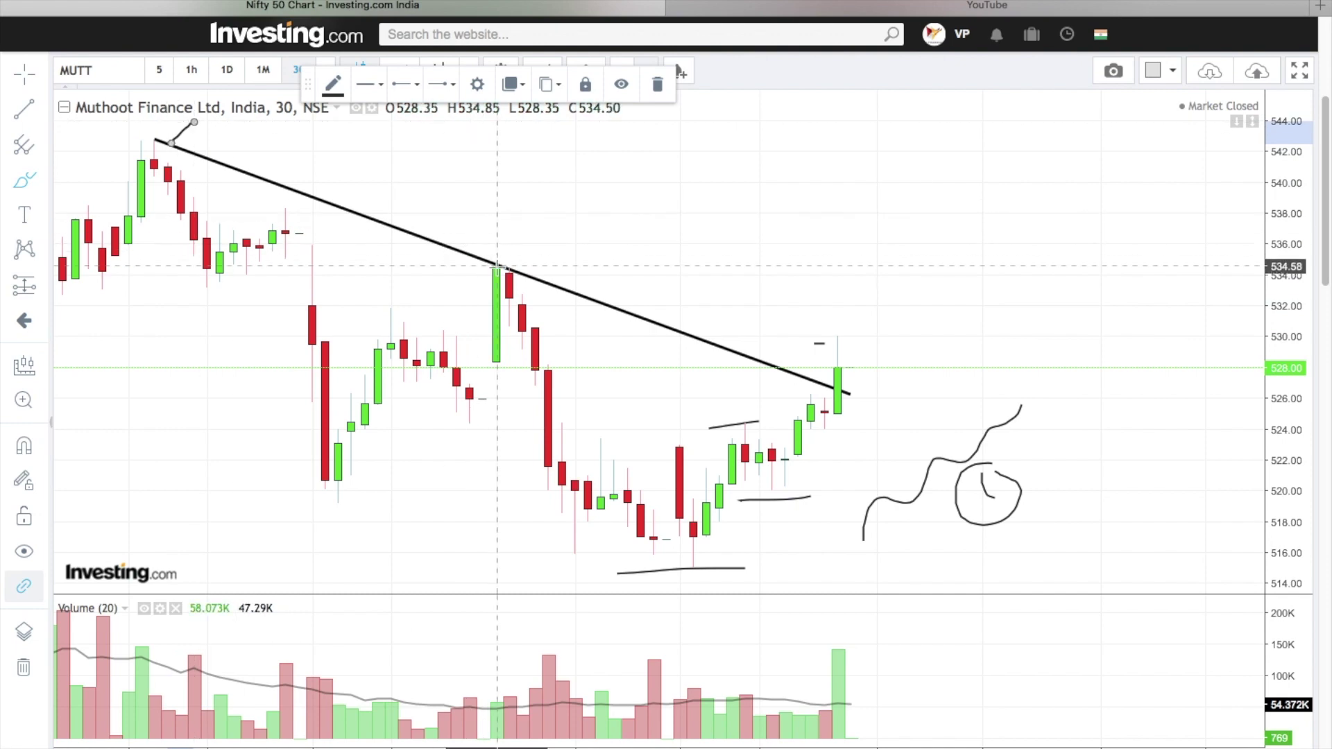
Circle the breakout candle with a handwritten 2 beside it, and circle its volume bar with a check mark.
{"action": "mouse_move", "coordinate": [858, 336]}
{"action": "left_mouse_down"}
{"action": "mouse_move", "coordinate": [810, 372]}
{"action": "mouse_move", "coordinate": [838, 425]}
{"action": "mouse_move", "coordinate": [876, 390]}
{"action": "mouse_move", "coordinate": [864, 334]}
{"action": "mouse_move", "coordinate": [955, 398]}
{"action": "left_mouse_up"}
{"action": "mouse_move", "coordinate": [864, 679]}
{"action": "left_mouse_down"}
{"action": "mouse_move", "coordinate": [862, 633]}
{"action": "mouse_move", "coordinate": [829, 639]}
{"action": "mouse_move", "coordinate": [821, 722]}
{"action": "mouse_move", "coordinate": [858, 734]}
{"action": "mouse_move", "coordinate": [868, 667]}
{"action": "mouse_move", "coordinate": [956, 625]}
{"action": "left_mouse_up"}
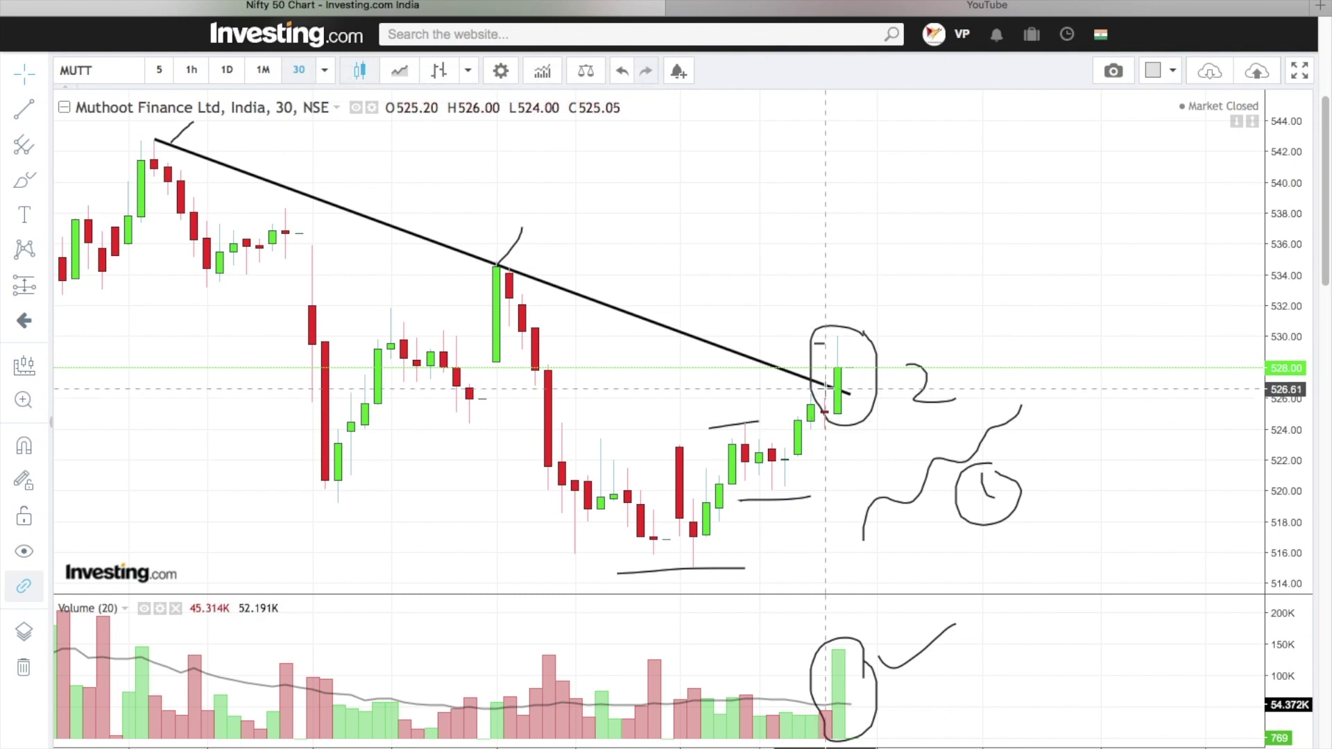
Draw a small rectangle at the breakout candle's high near 530 and place the label 530 ENTRY beside it.
{"action": "left_click", "coordinate": [41, 181]}
{"action": "left_click", "coordinate": [70, 203]}
{"action": "left_click", "coordinate": [824, 338]}
{"action": "left_click", "coordinate": [890, 346]}
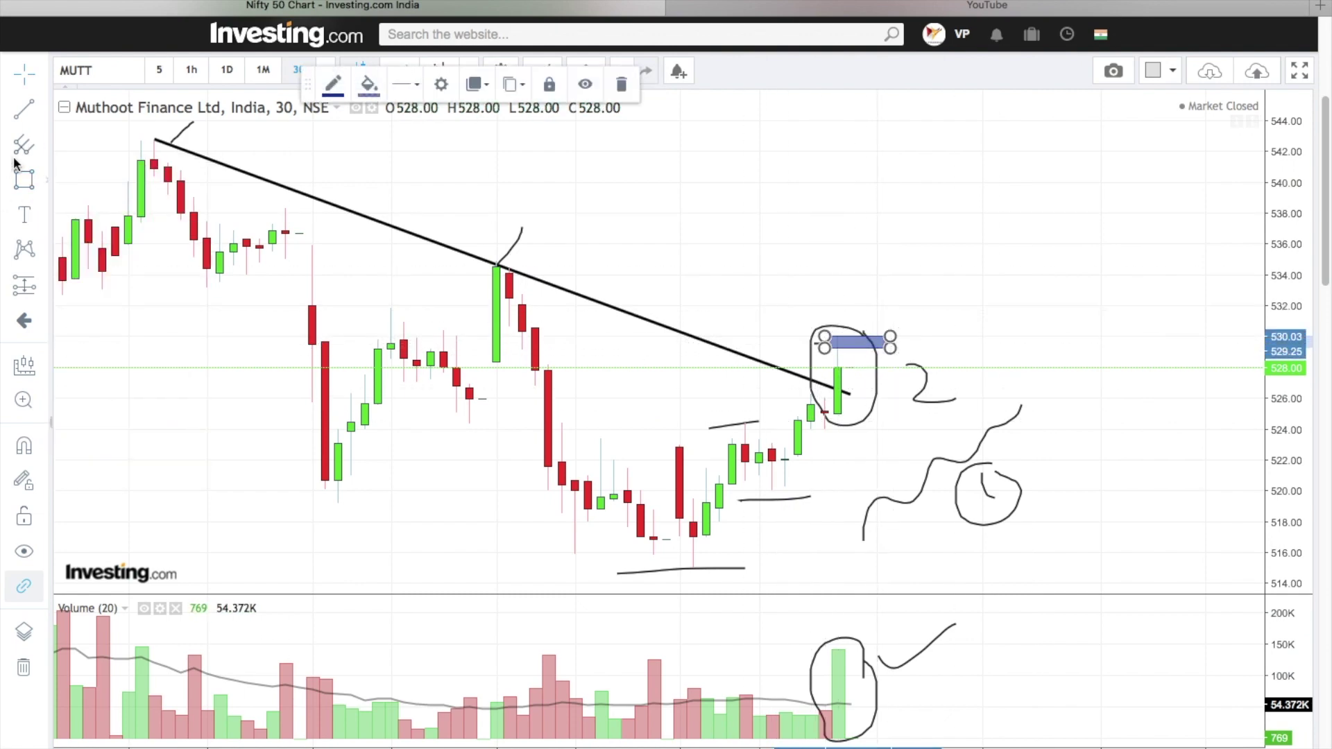
{"action": "left_click", "coordinate": [24, 215]}
{"action": "left_click", "coordinate": [941, 347]}
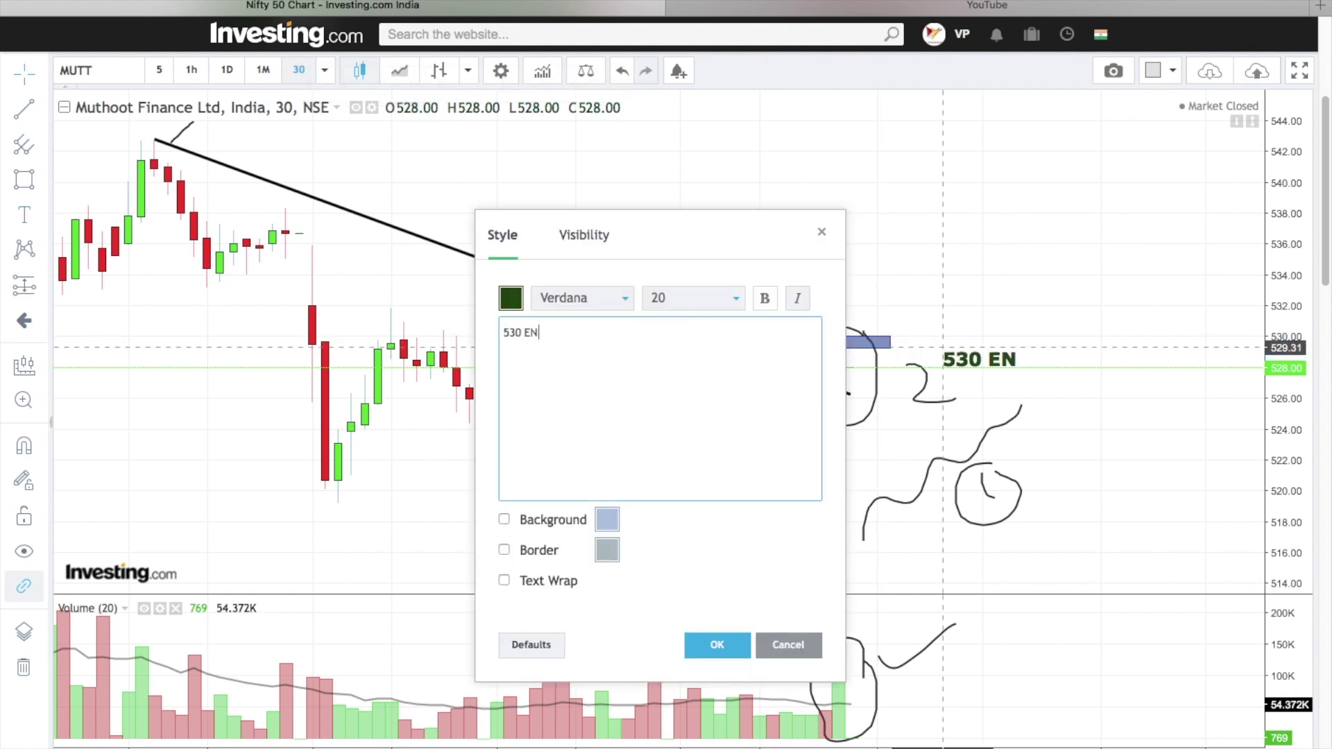
{"action": "left_click", "coordinate": [725, 642]}
{"action": "left_click_drag", "start_coordinate": [961, 360], "coordinate": [922, 344]}
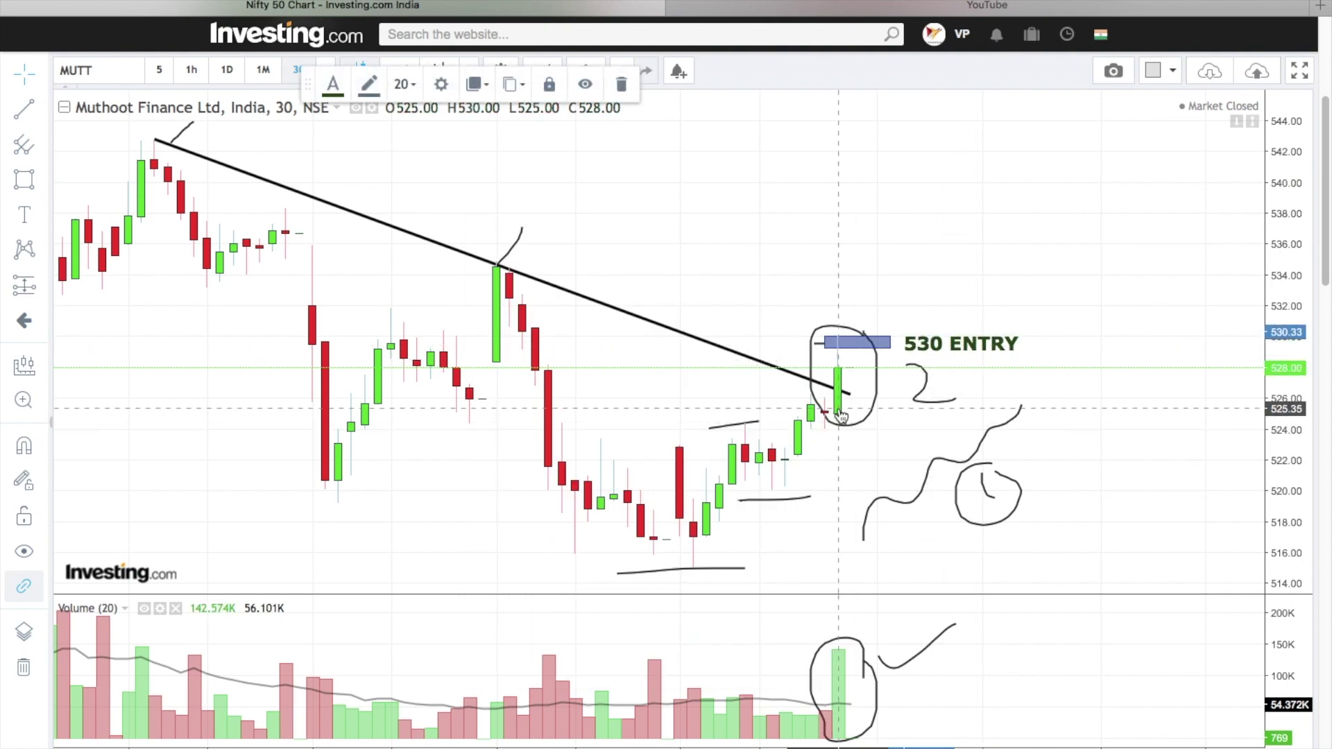
Draw a small rectangle at the breakout candle's low near 525 and place the label 525 SL just beneath it.
{"action": "left_click", "coordinate": [24, 180]}
{"action": "left_click_drag", "start_coordinate": [824, 411], "coordinate": [876, 422]}
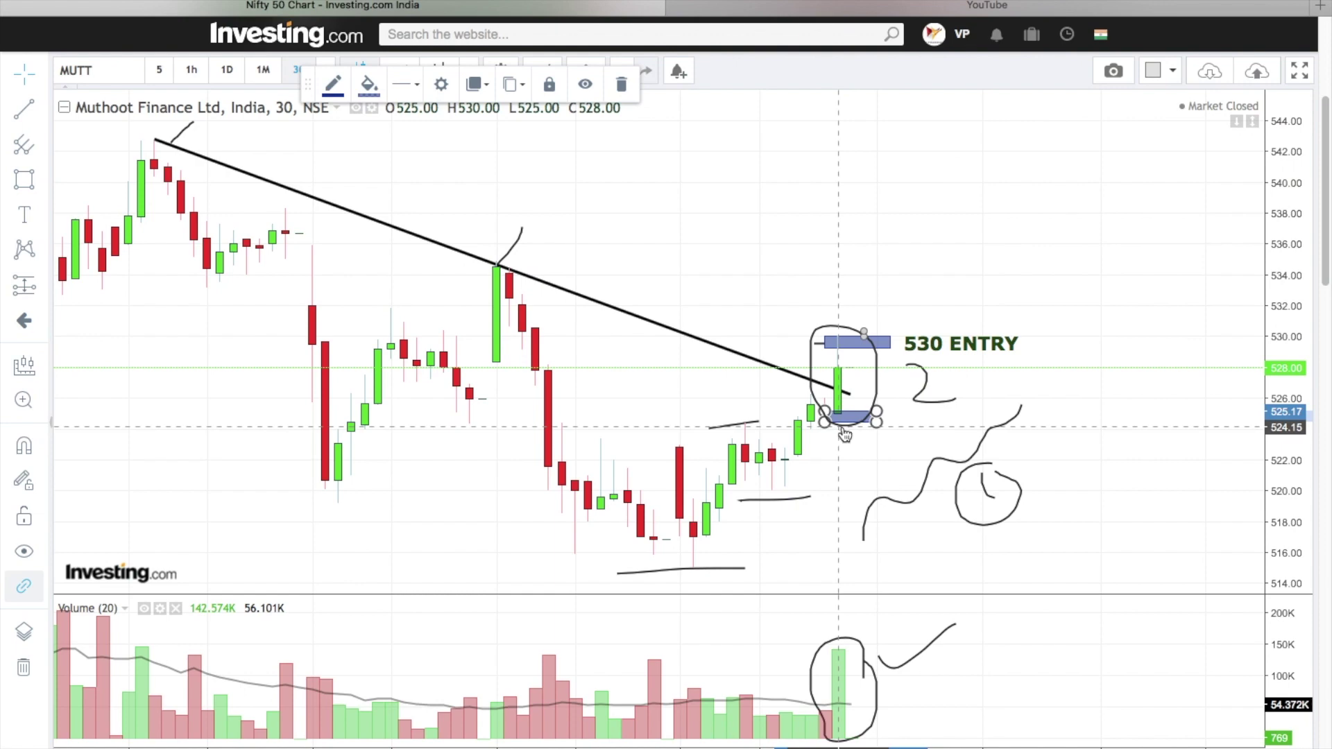
{"action": "left_click", "coordinate": [24, 214]}
{"action": "left_click", "coordinate": [842, 443]}
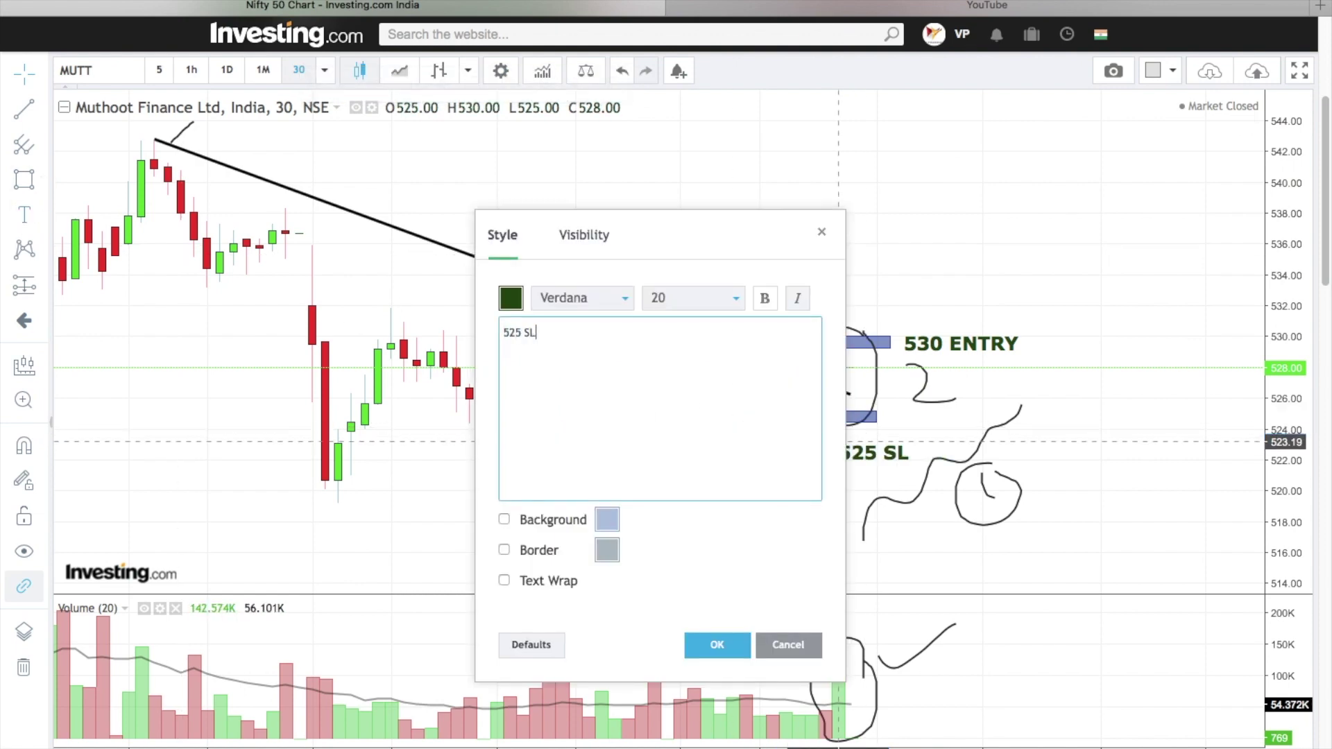
{"action": "left_click", "coordinate": [739, 644]}
{"action": "left_click_drag", "start_coordinate": [874, 453], "coordinate": [872, 441]}
Draw a long thin rectangle from the swing high at about 535 past the latest candle and label its end 535.
{"action": "left_click", "coordinate": [24, 179]}
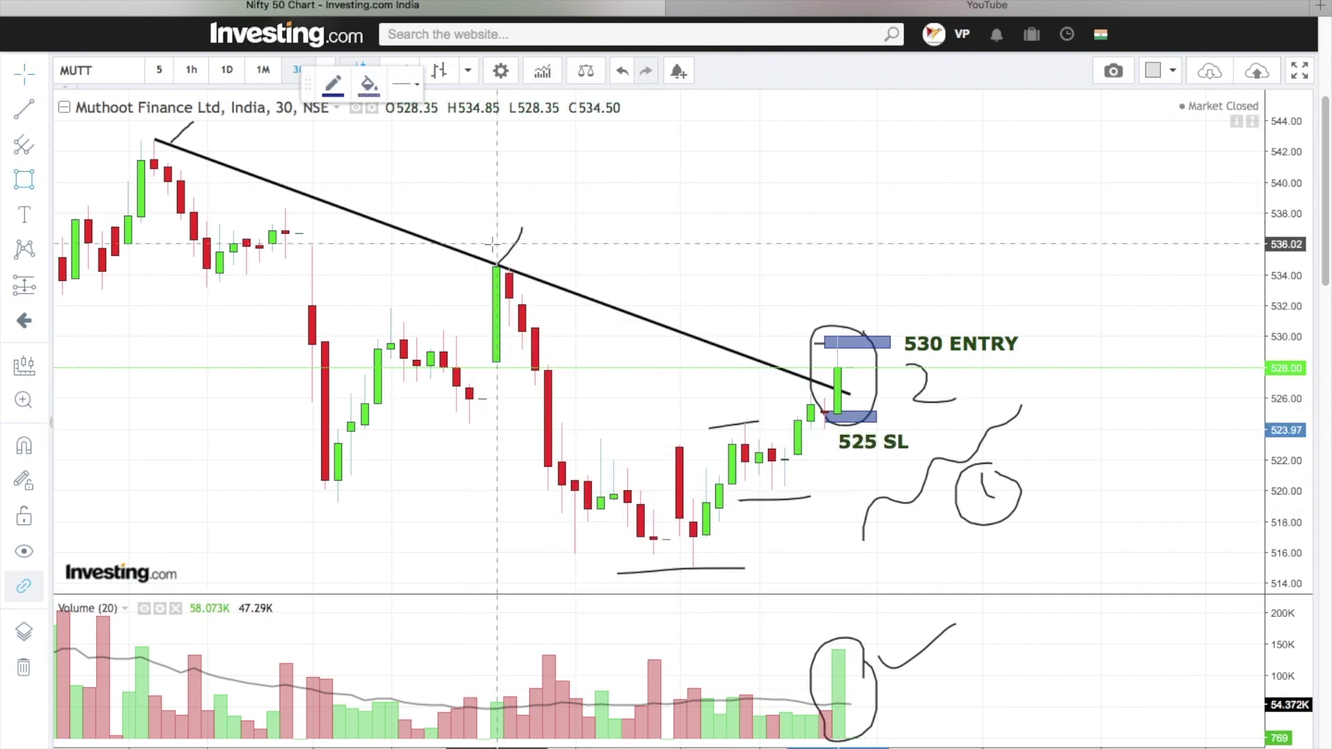
{"action": "left_click_drag", "start_coordinate": [496, 265], "coordinate": [928, 265]}
{"action": "left_click", "coordinate": [24, 215]}
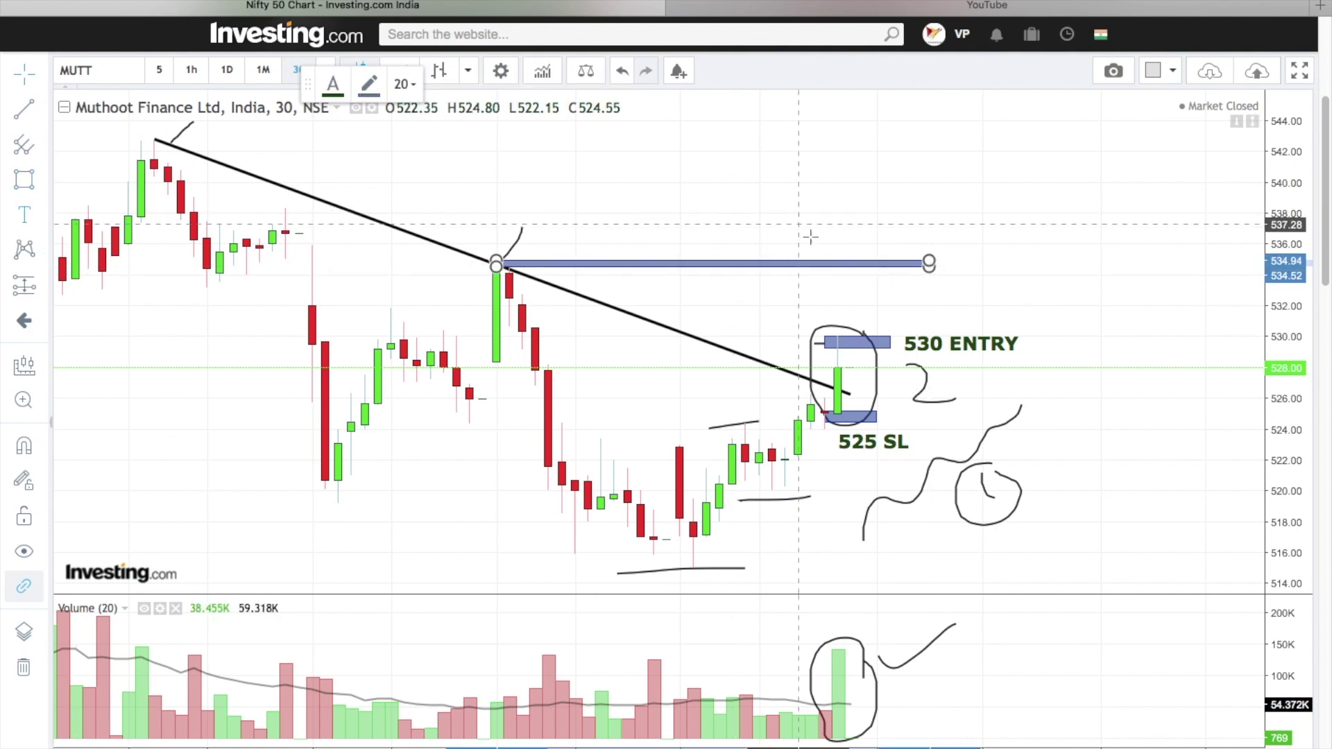
{"action": "left_click", "coordinate": [971, 259]}
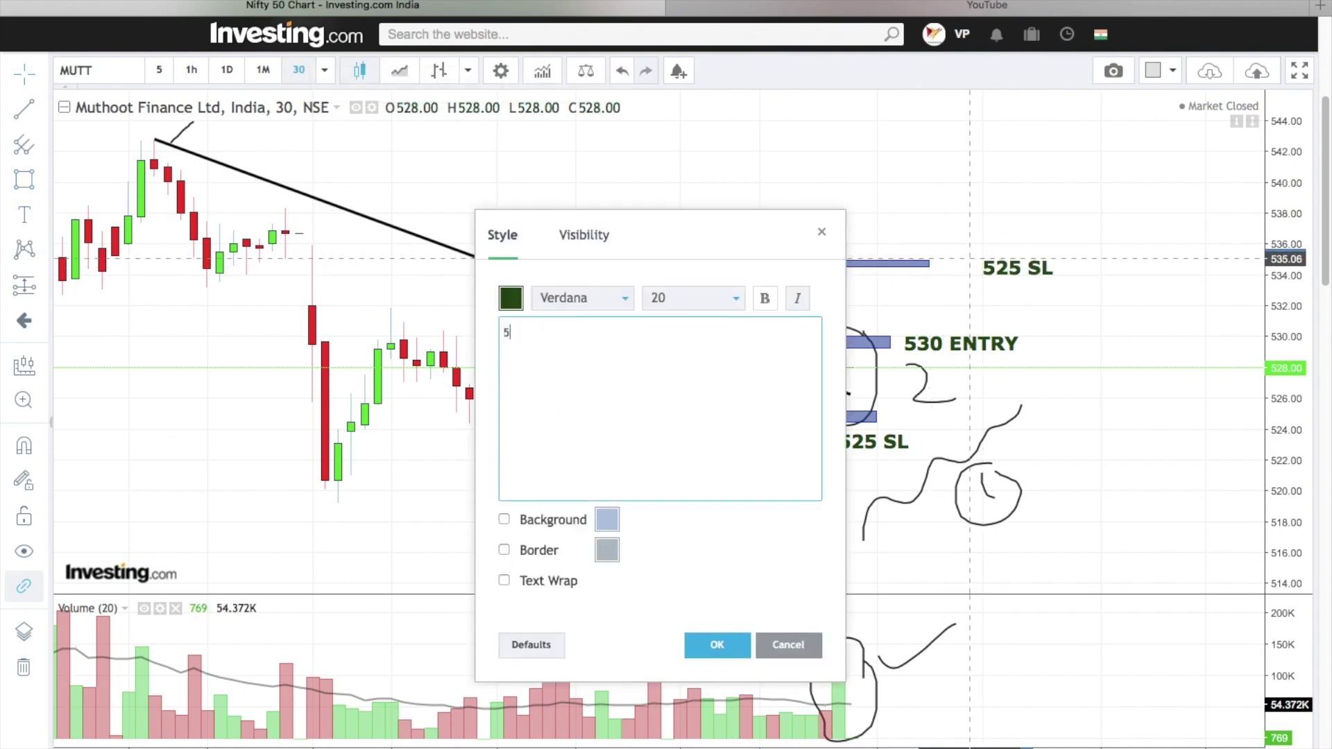
{"action": "left_click", "coordinate": [718, 645]}
{"action": "left_click_drag", "start_coordinate": [996, 261], "coordinate": [957, 259]}
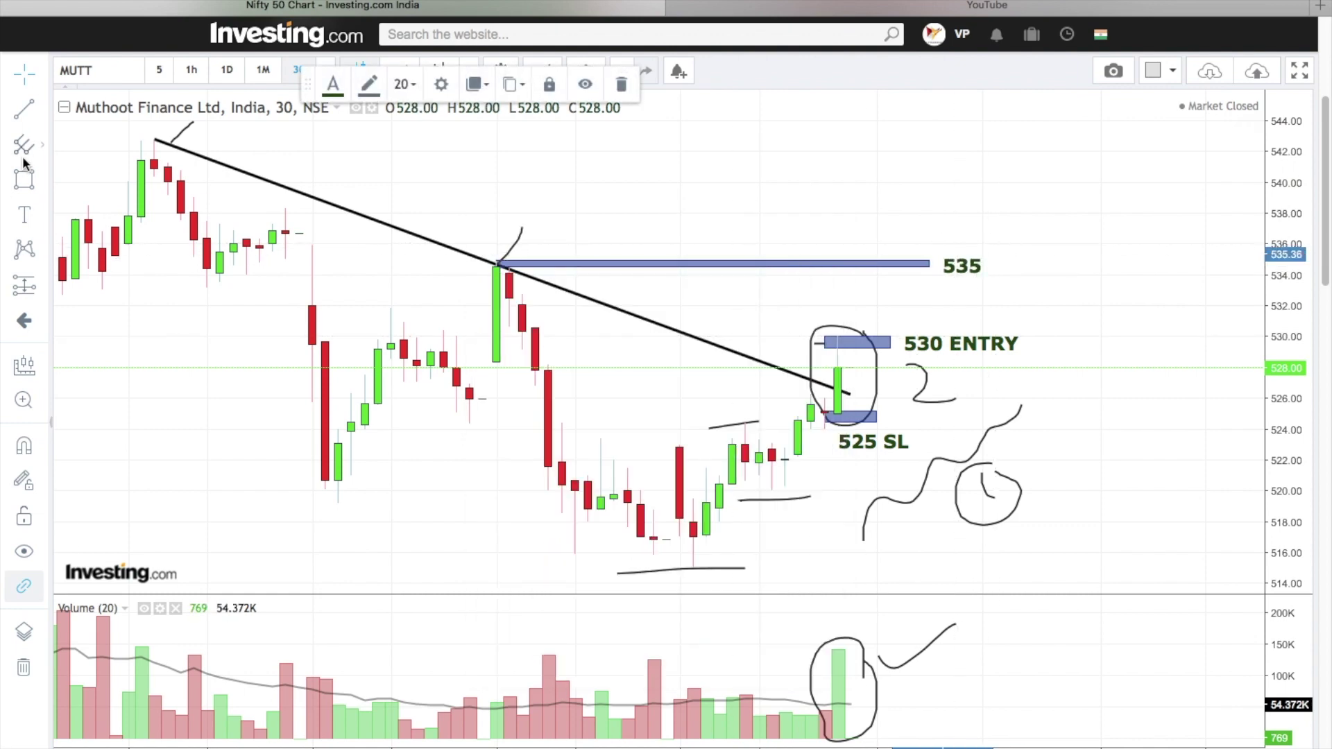
Draw a long thin rectangle from the earlier minor high at about 538 and label its end 538.
{"action": "left_click", "coordinate": [24, 180]}
{"action": "left_click_drag", "start_coordinate": [285, 203], "coordinate": [903, 204]}
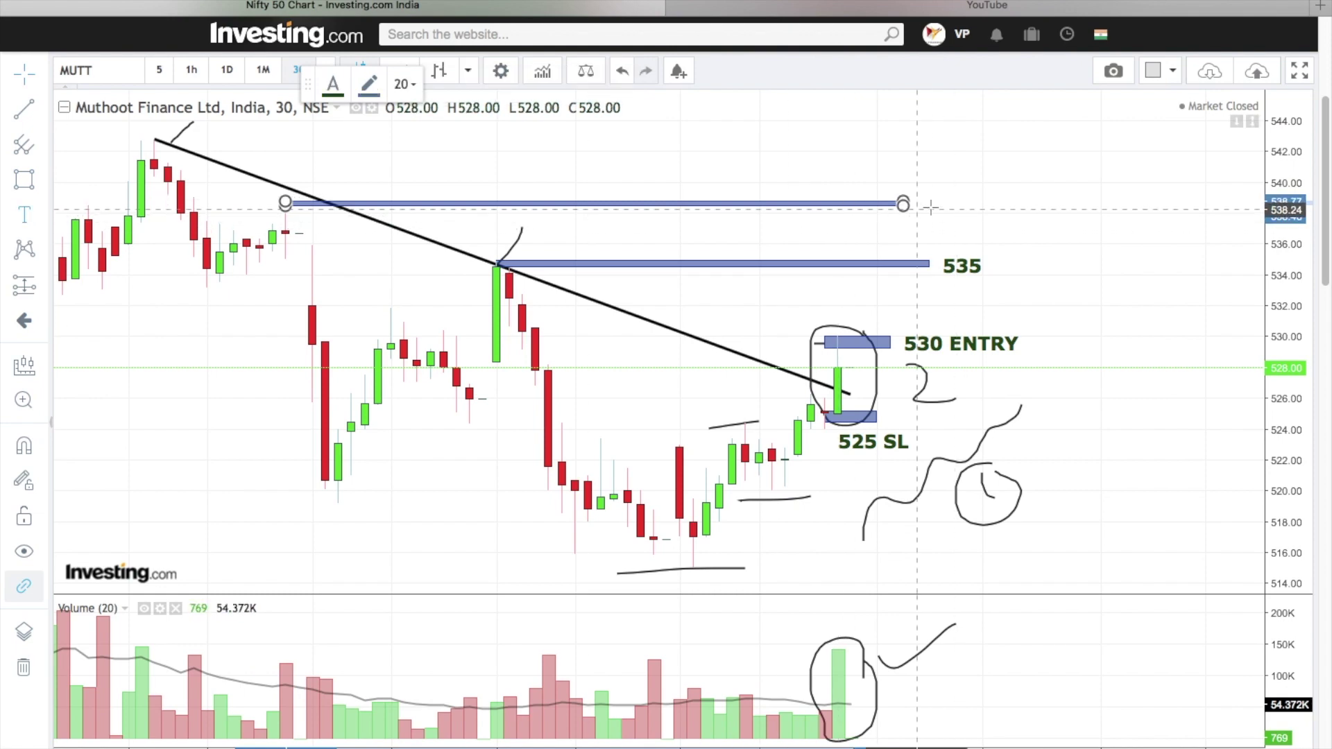
{"action": "left_click", "coordinate": [926, 205]}
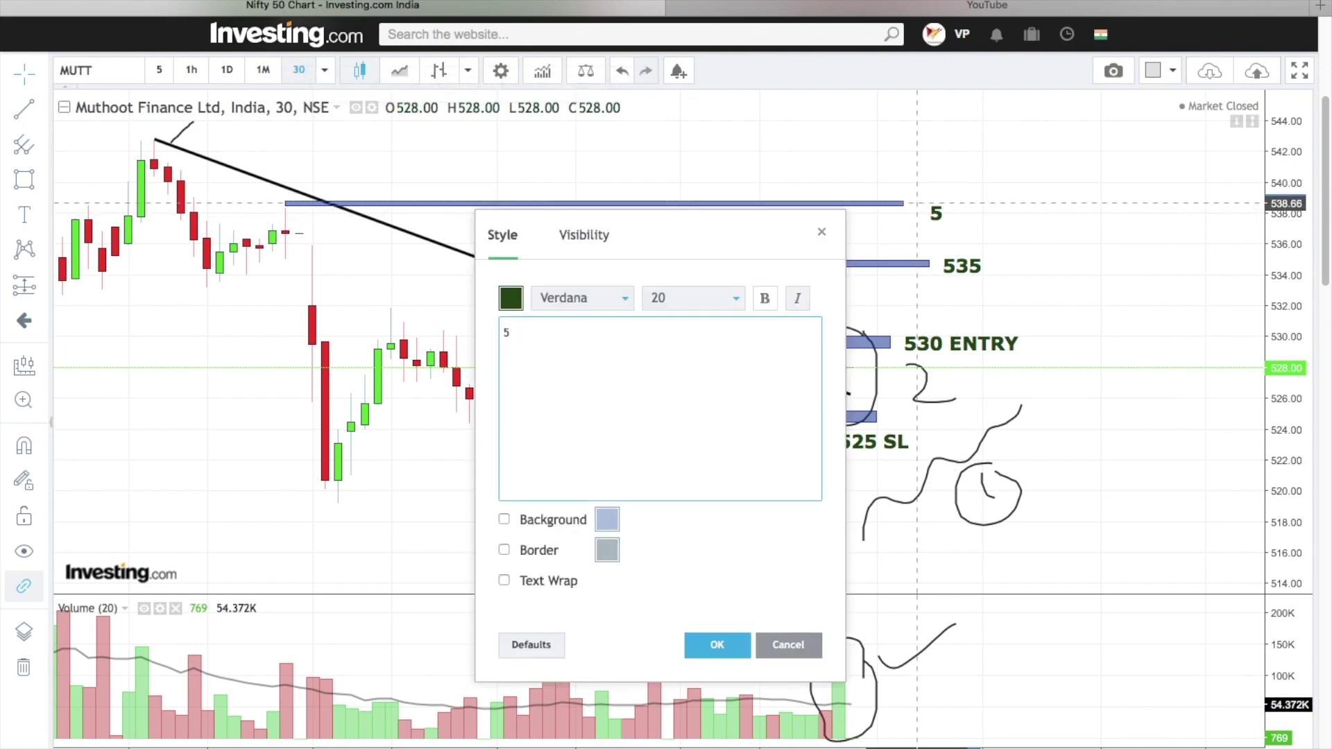
{"action": "left_click", "coordinate": [718, 642]}
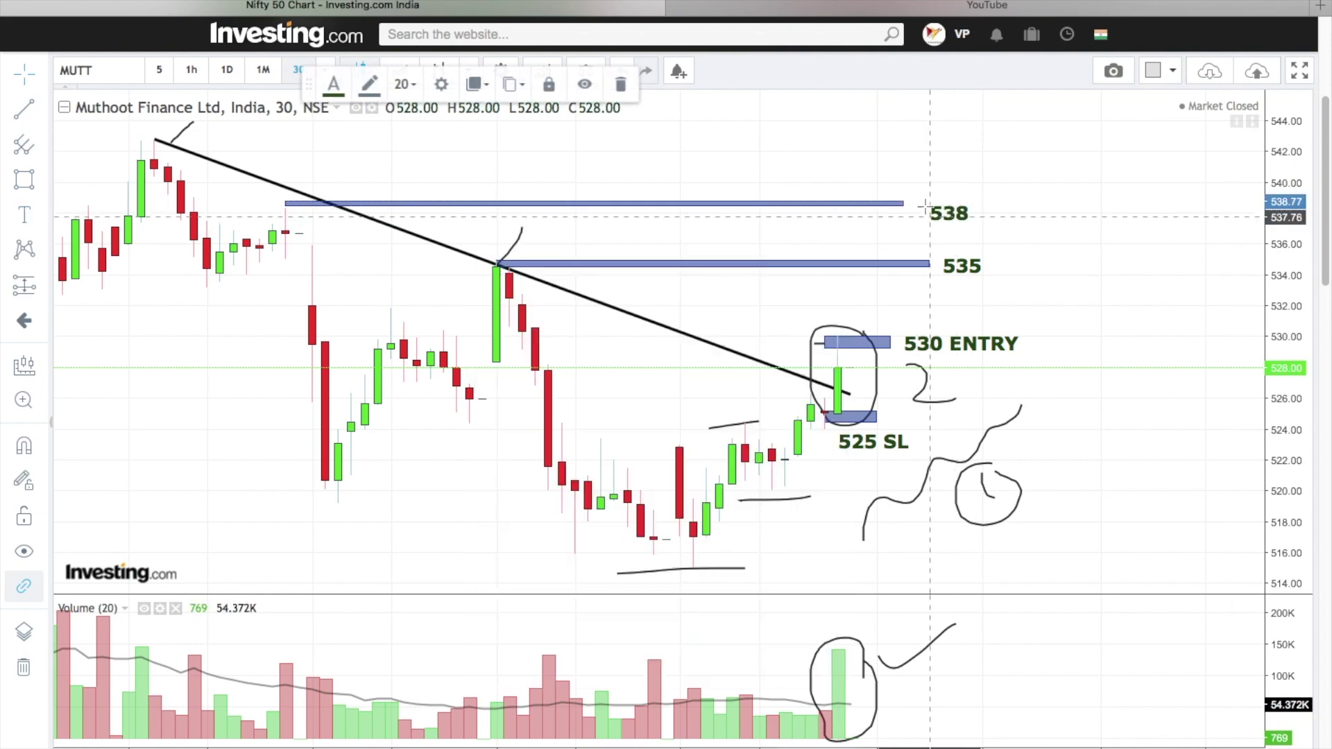
Move the uppermost rectangle and its label up to the chart's highest peak and change the label text to 542.
{"action": "left_click", "coordinate": [316, 196]}
{"action": "left_click_drag", "start_coordinate": [315, 195], "coordinate": [172, 136]}
{"action": "left_click_drag", "start_coordinate": [758, 146], "coordinate": [759, 153]}
{"action": "left_click_drag", "start_coordinate": [949, 214], "coordinate": [773, 150]}
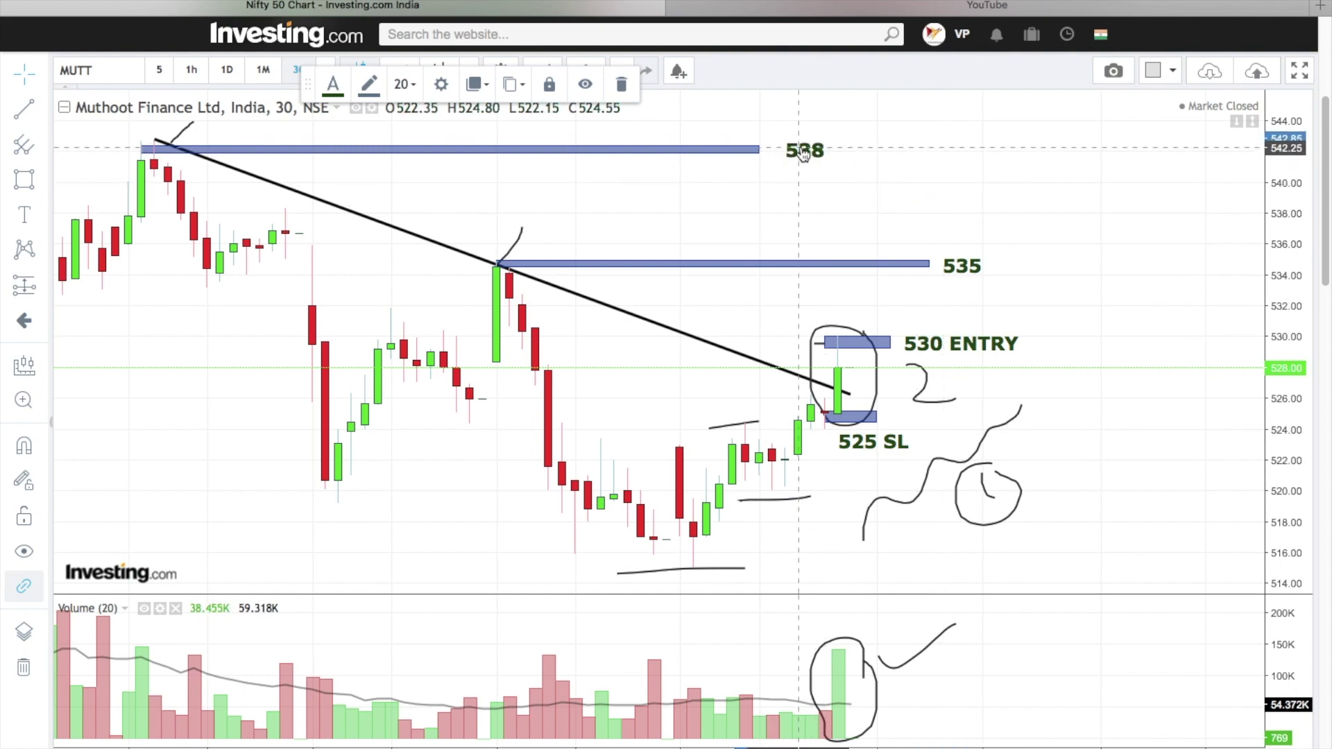
{"action": "double_click", "coordinate": [797, 150]}
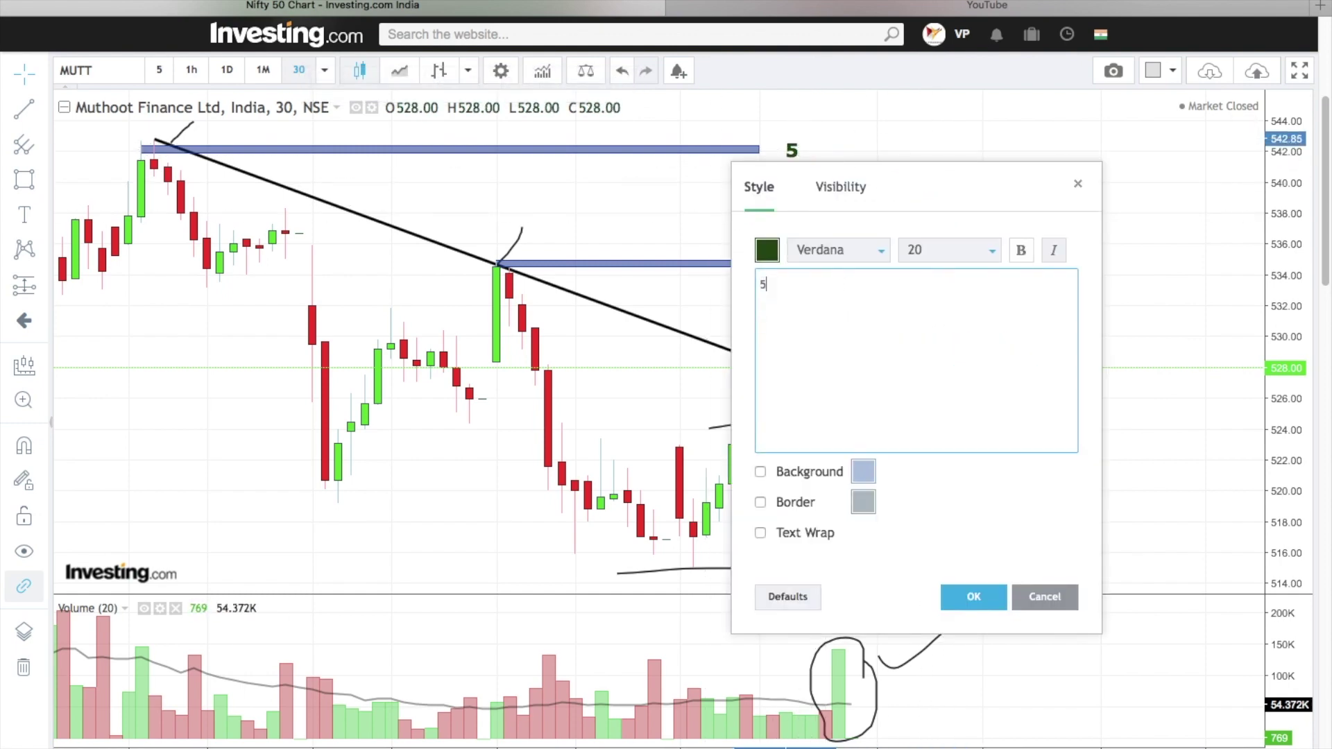
{"action": "left_click", "coordinate": [961, 597]}
{"action": "left_click", "coordinate": [789, 148]}
{"action": "left_click", "coordinate": [346, 301]}
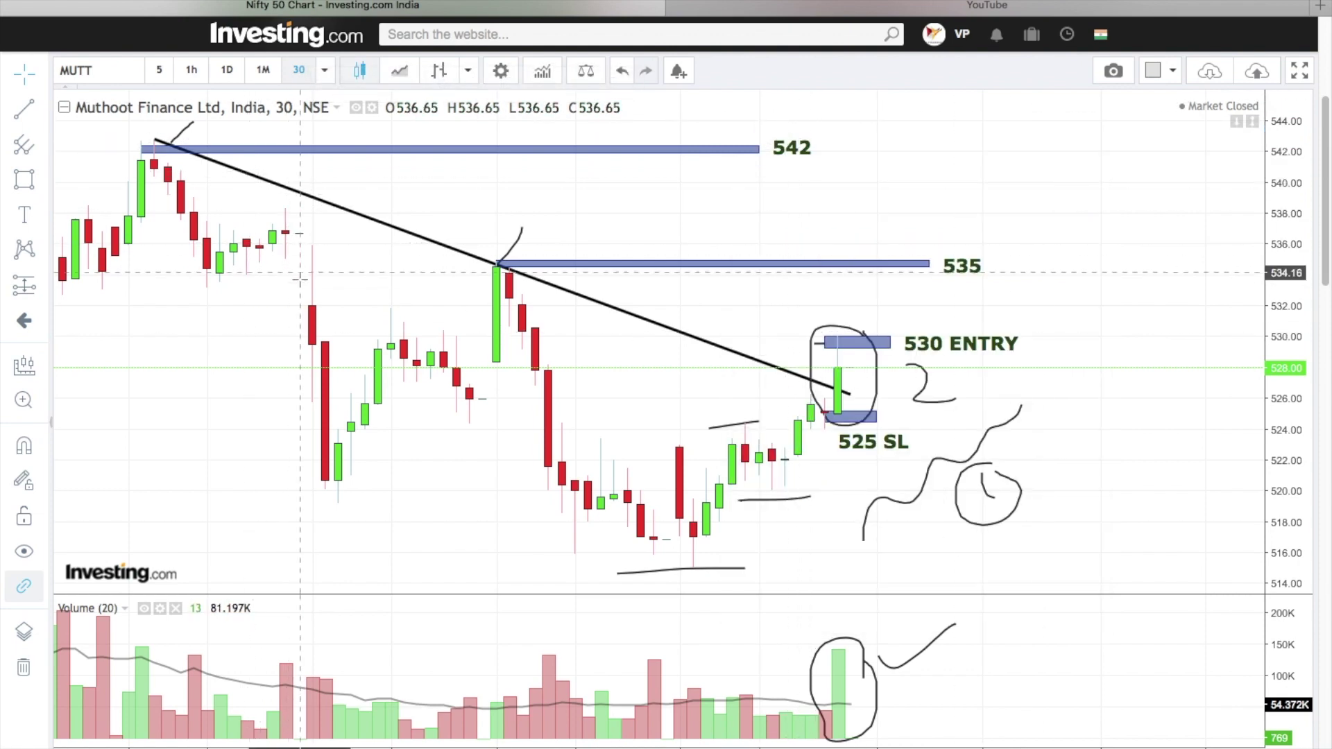
{"action": "left_click", "coordinate": [236, 149]}
{"action": "left_click", "coordinate": [825, 380]}
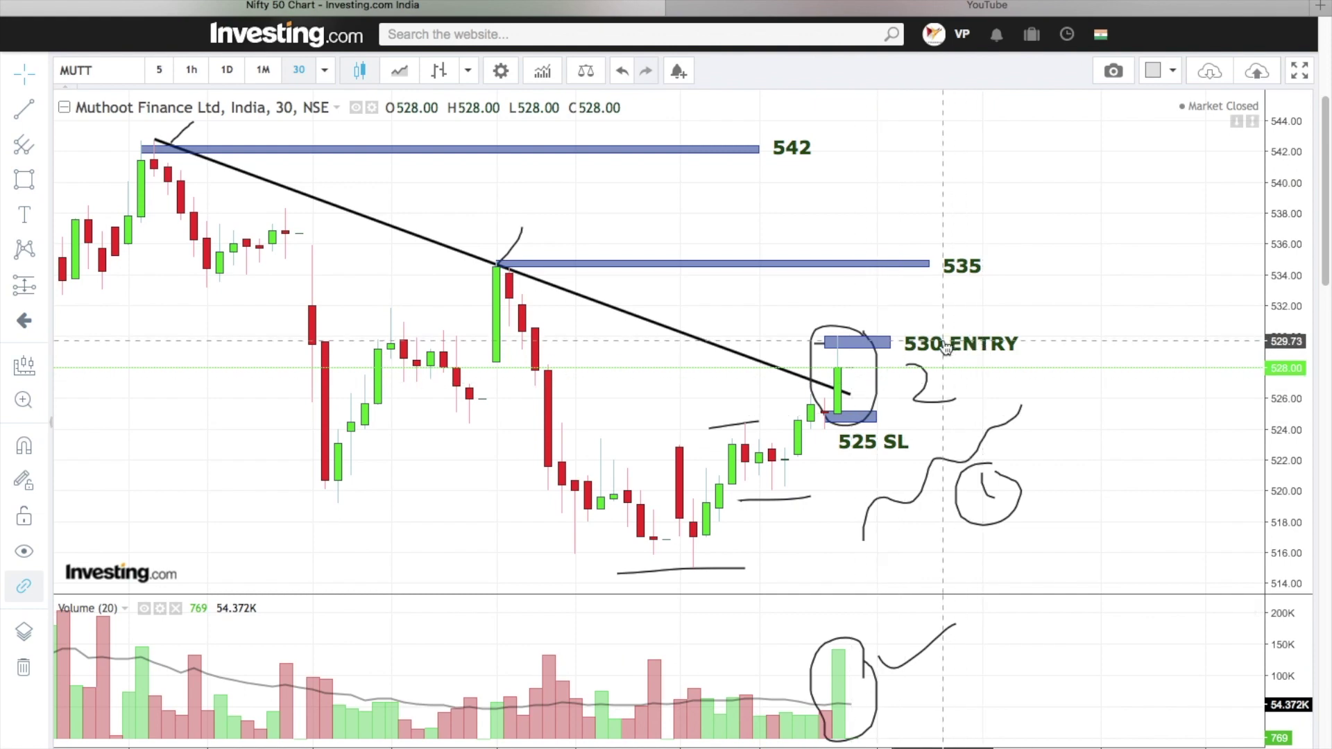
Move the 525 SL and 535 labels closer to their rectangles.
{"action": "left_click_drag", "start_coordinate": [877, 442], "coordinate": [877, 434]}
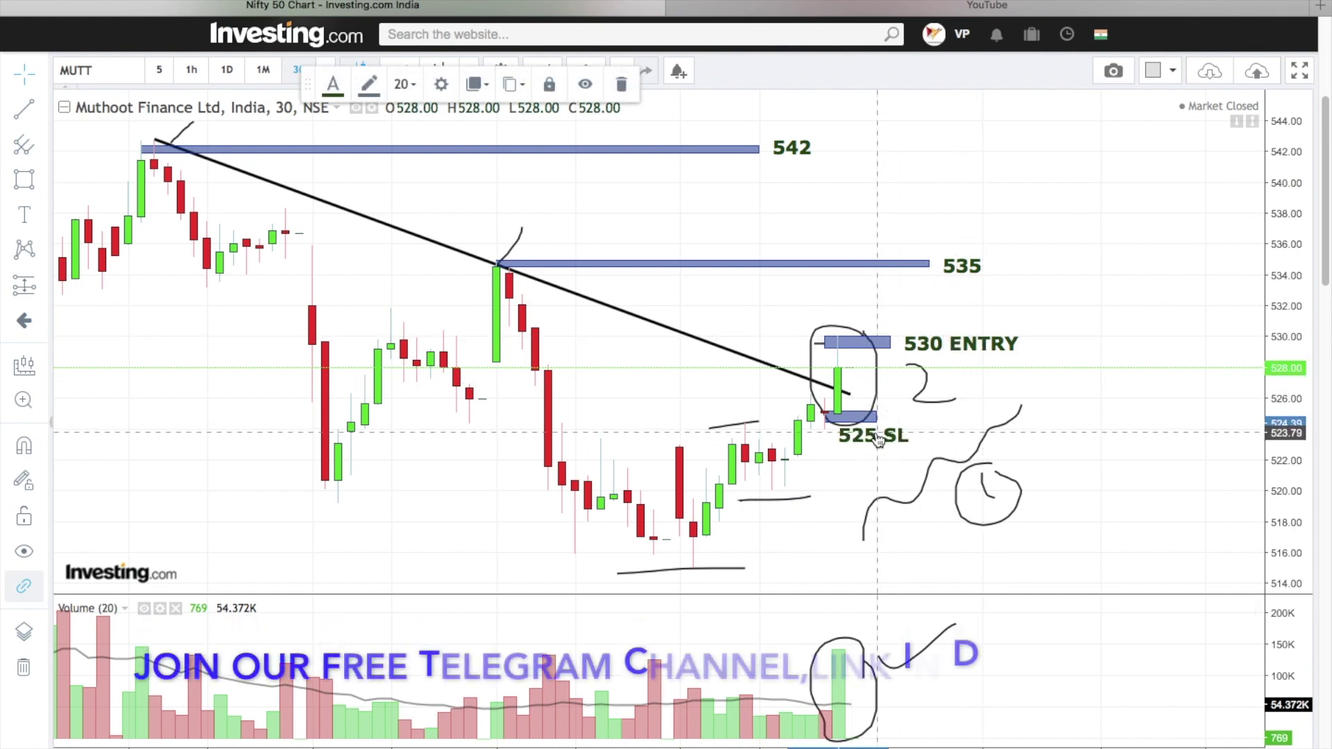
{"action": "left_click_drag", "start_coordinate": [969, 263], "coordinate": [956, 262]}
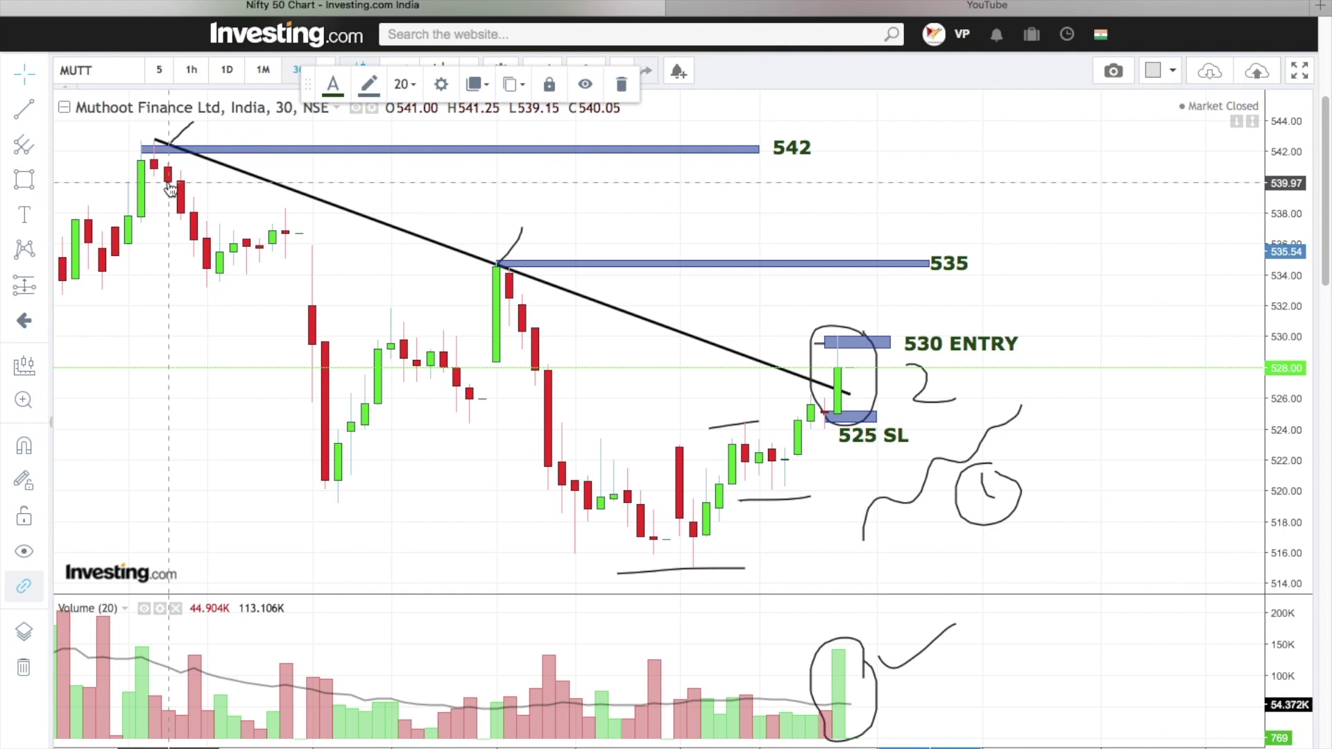
Search the chart symbols for REL INFRA and load the Reliance Infrastructure Ltd stock from NSE.
{"action": "left_click", "coordinate": [122, 77]}
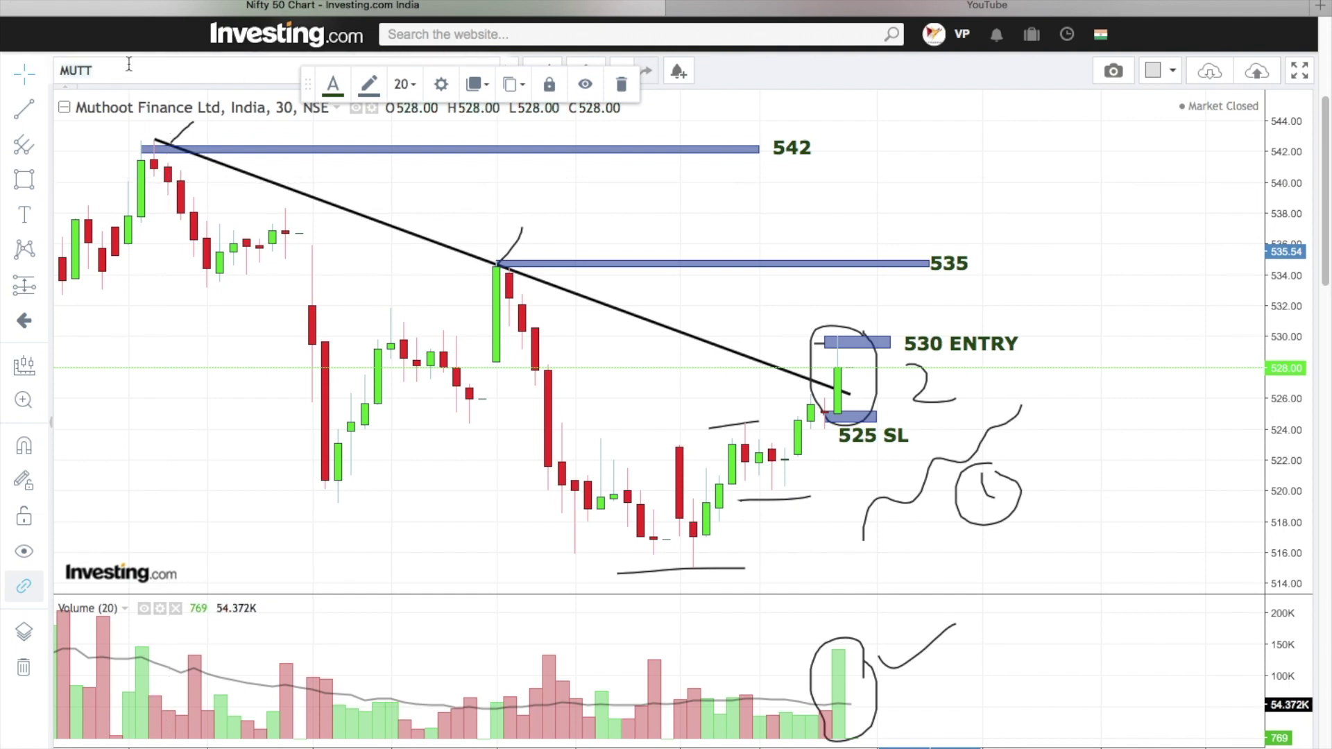
{"action": "type", "text": "REL INFRA"}
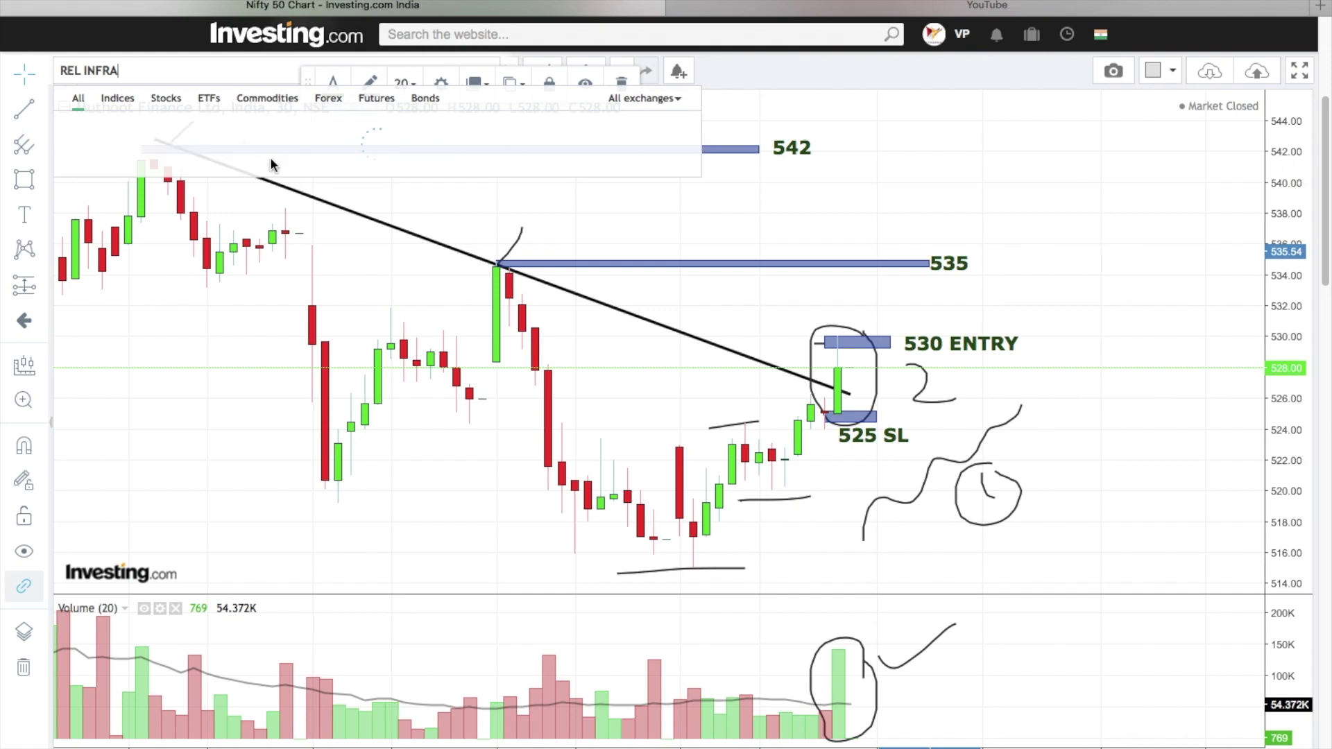
{"action": "left_click", "coordinate": [263, 134]}
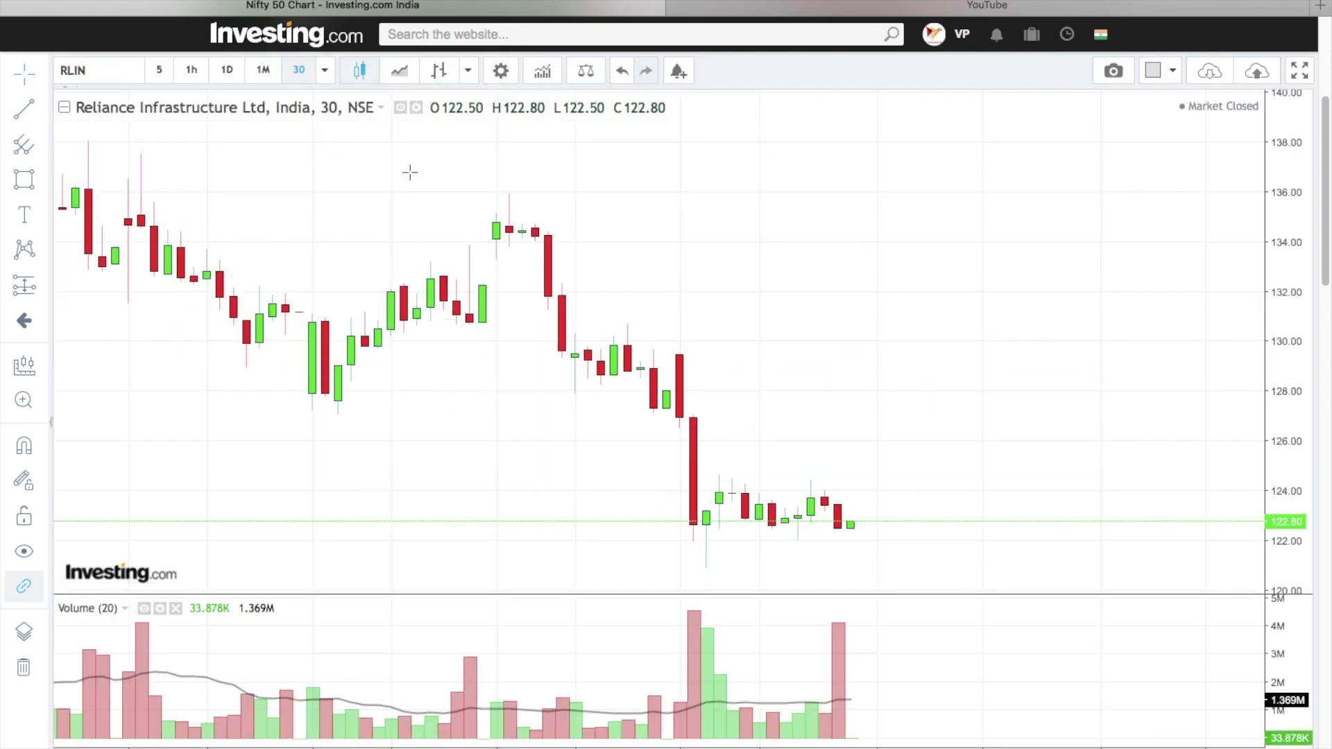
Set the chart's time interval to one day.
{"action": "left_click_drag", "start_coordinate": [639, 217], "coordinate": [554, 222]}
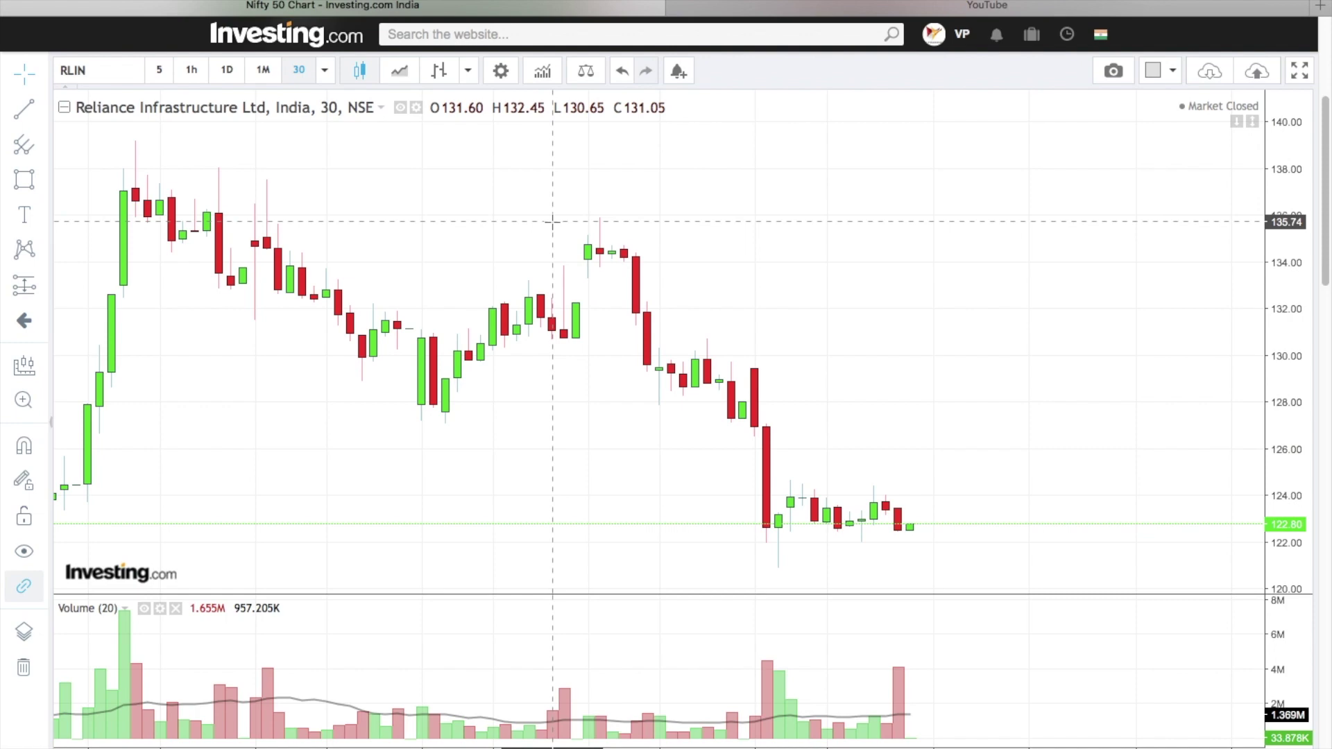
{"action": "left_click", "coordinate": [226, 69]}
{"action": "mouse_move", "coordinate": [766, 250]}
{"action": "left_mouse_down"}
{"action": "mouse_move", "coordinate": [708, 256]}
{"action": "mouse_move", "coordinate": [768, 256]}
{"action": "left_mouse_up"}
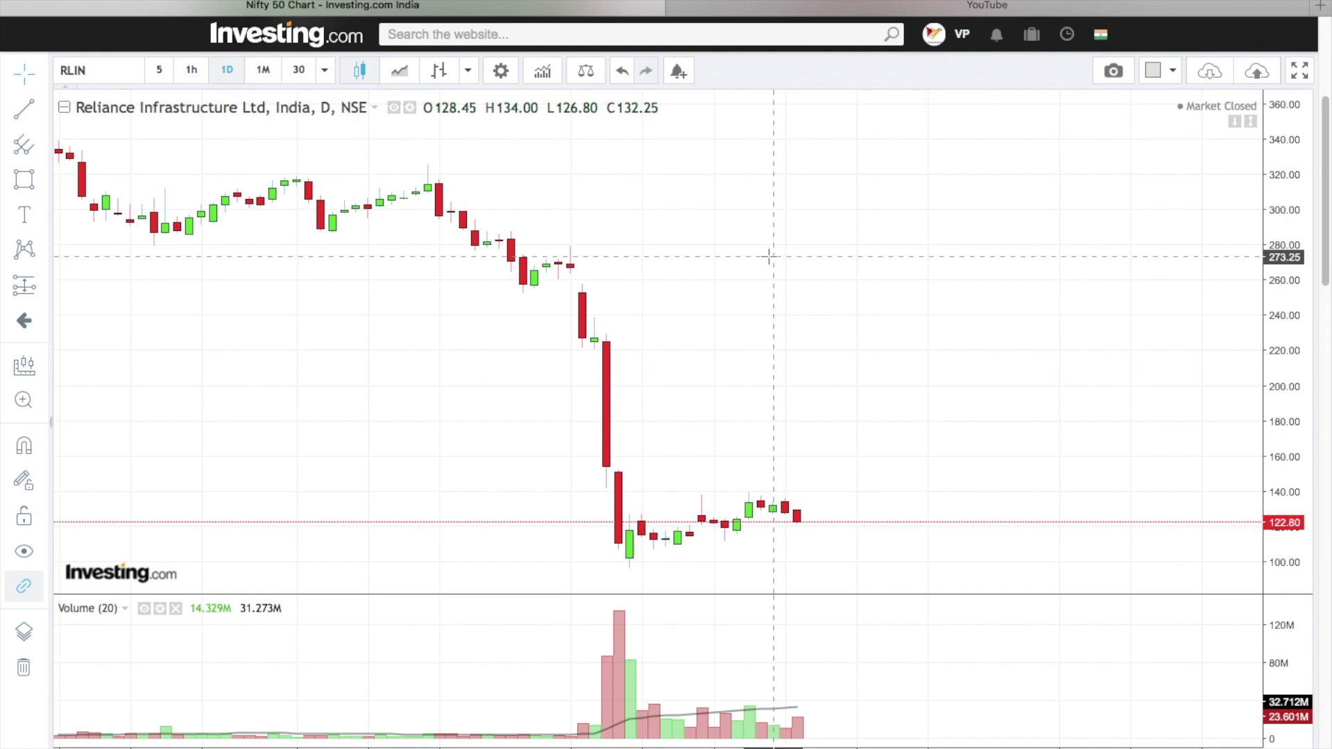
{"action": "mouse_move", "coordinate": [906, 374]}
{"action": "left_mouse_down"}
{"action": "mouse_move", "coordinate": [886, 350]}
{"action": "mouse_move", "coordinate": [907, 354]}
{"action": "left_mouse_up"}
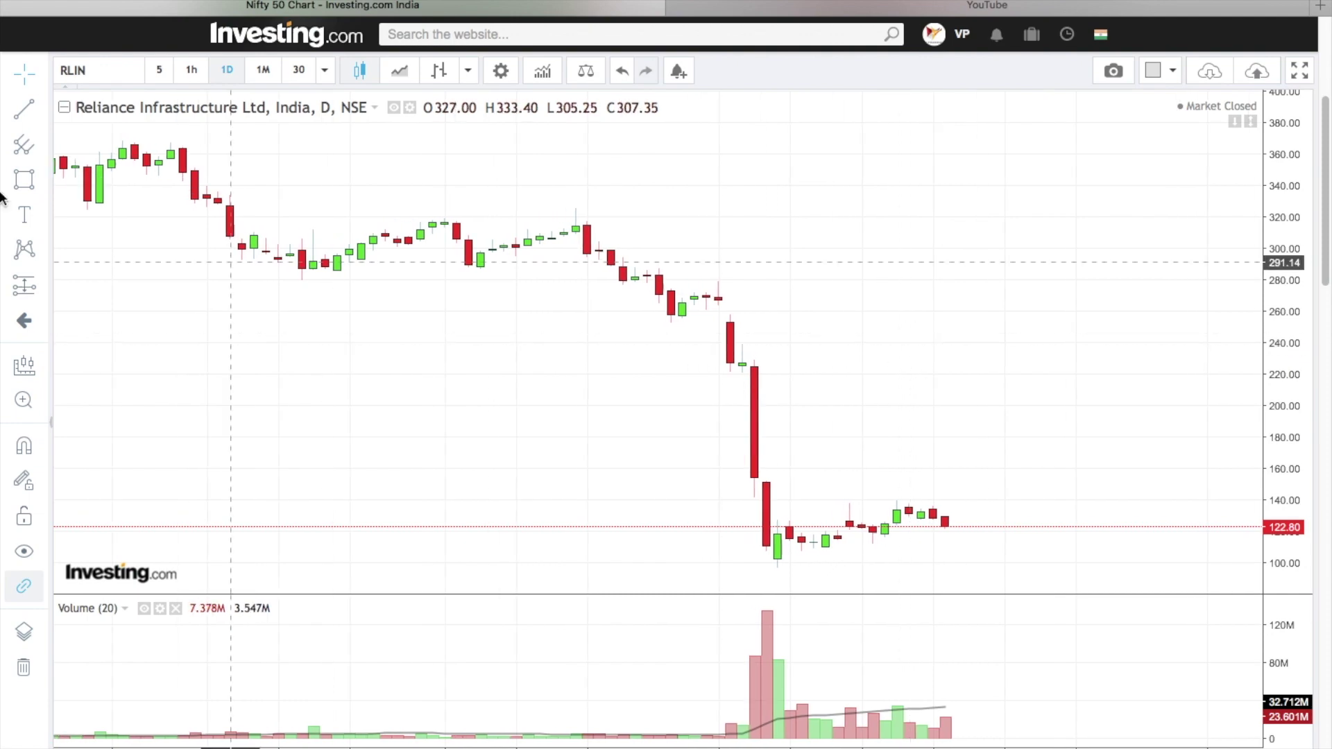
Brush a falling curve above the declining price and write a circled 1 beside it.
{"action": "left_click", "coordinate": [31, 182]}
{"action": "left_click", "coordinate": [104, 179]}
{"action": "mouse_move", "coordinate": [234, 162]}
{"action": "left_mouse_down"}
{"action": "mouse_move", "coordinate": [642, 229]}
{"action": "mouse_move", "coordinate": [755, 312]}
{"action": "mouse_move", "coordinate": [788, 373]}
{"action": "left_mouse_up"}
{"action": "mouse_move", "coordinate": [788, 230]}
{"action": "left_mouse_down"}
{"action": "mouse_move", "coordinate": [789, 194]}
{"action": "mouse_move", "coordinate": [802, 265]}
{"action": "mouse_move", "coordinate": [789, 185]}
{"action": "left_mouse_up"}
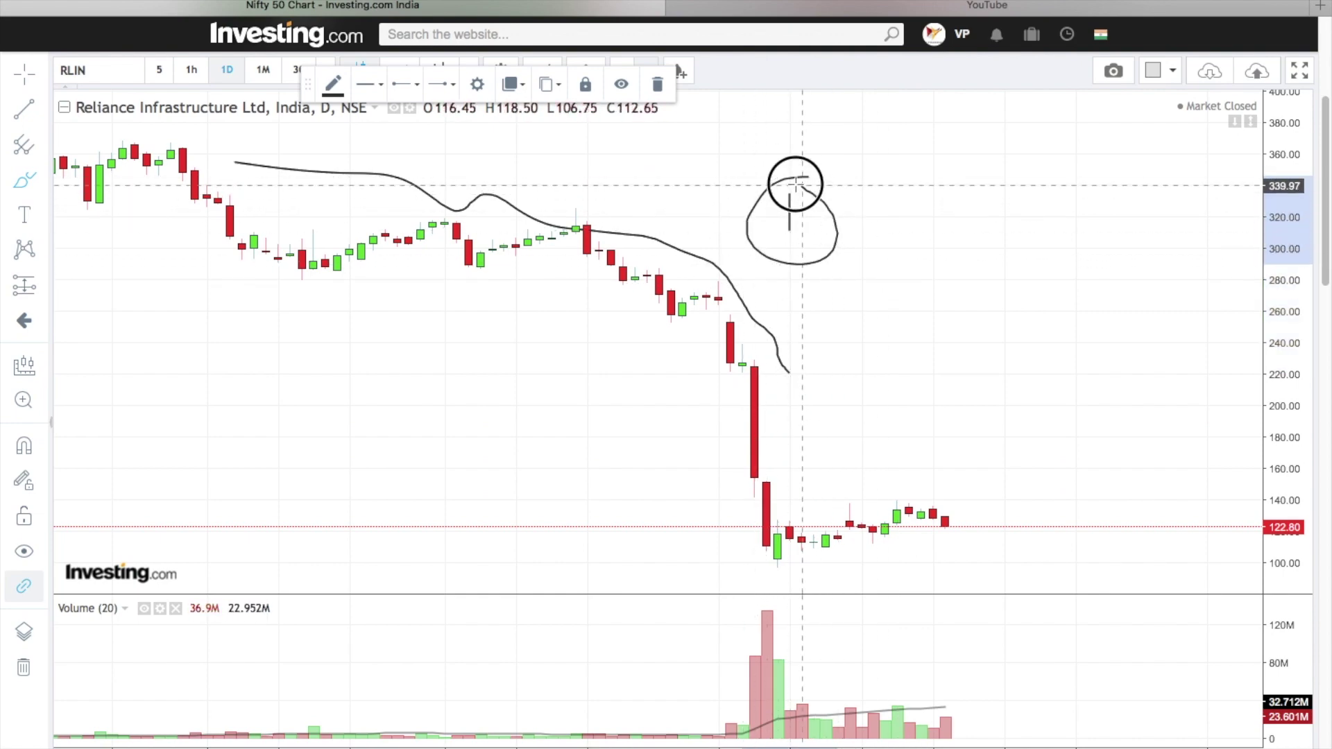
Draw a rising trend line under the recent lows from about 99 to 129 and circle the last volume bar.
{"action": "left_click", "coordinate": [18, 114]}
{"action": "left_click_drag", "start_coordinate": [776, 567], "coordinate": [950, 515]}
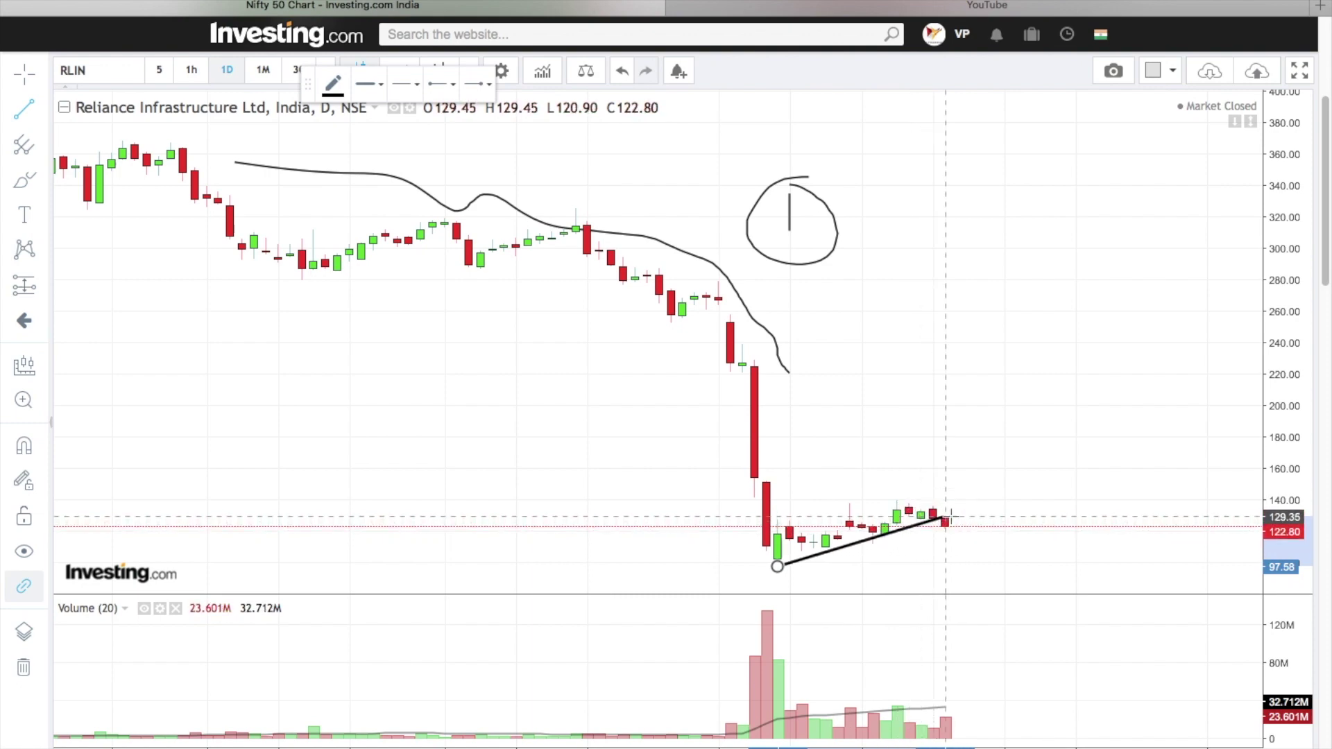
{"action": "left_click", "coordinate": [949, 517]}
{"action": "left_click_drag", "start_coordinate": [777, 564], "coordinate": [766, 563]}
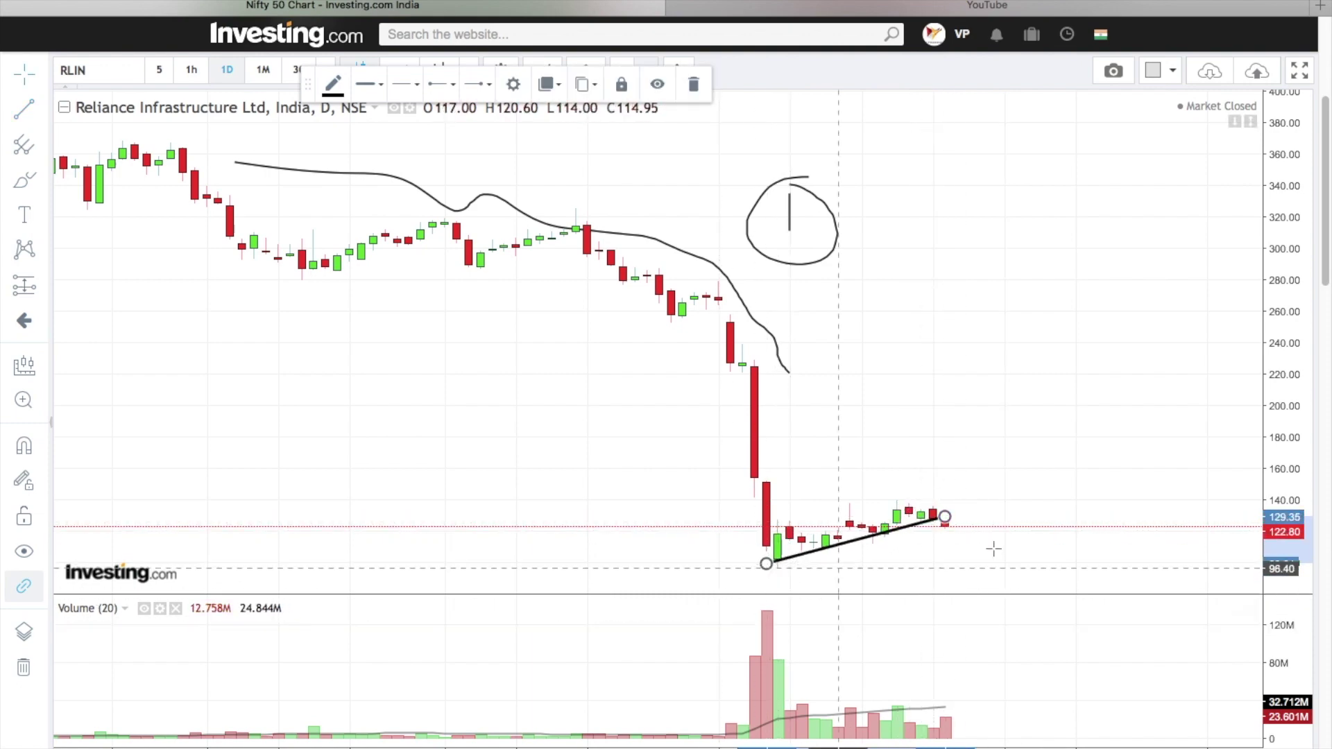
{"action": "left_click", "coordinate": [27, 184]}
{"action": "mouse_move", "coordinate": [957, 716]}
{"action": "left_mouse_down"}
{"action": "mouse_move", "coordinate": [932, 713]}
{"action": "mouse_move", "coordinate": [933, 737]}
{"action": "mouse_move", "coordinate": [967, 731]}
{"action": "mouse_move", "coordinate": [957, 718]}
{"action": "left_mouse_up"}
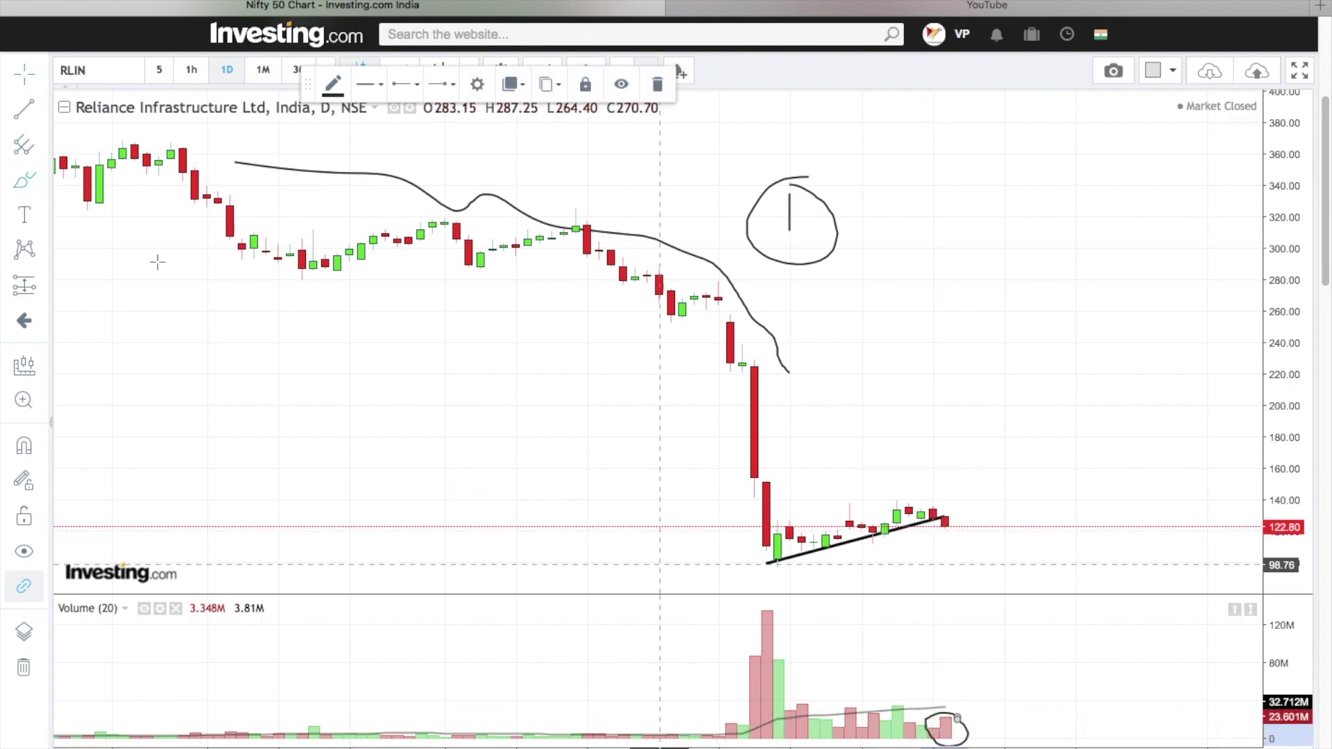
Draw thin rectangles at the last candle's low near 120, its high near 130 and the lowest swing low near 98.
{"action": "left_click", "coordinate": [46, 177]}
{"action": "left_click", "coordinate": [80, 208]}
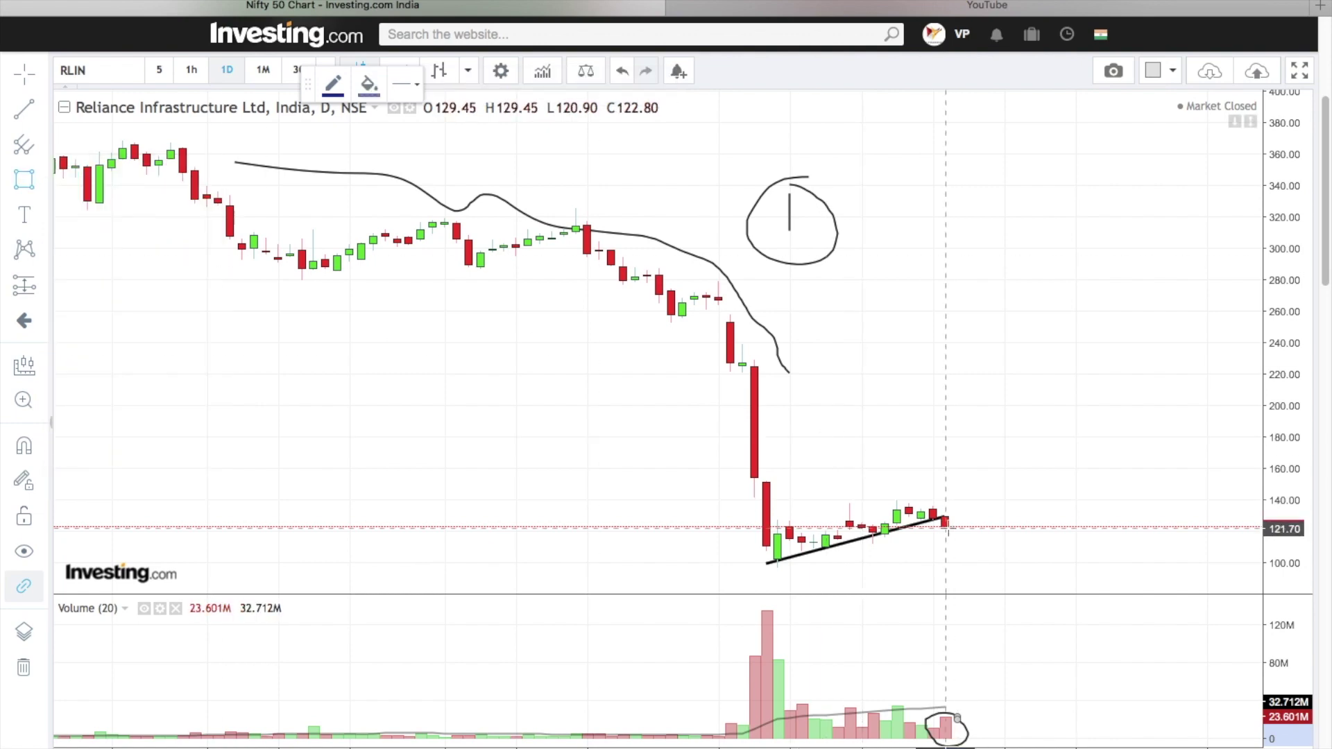
{"action": "left_click_drag", "start_coordinate": [936, 531], "coordinate": [979, 529]}
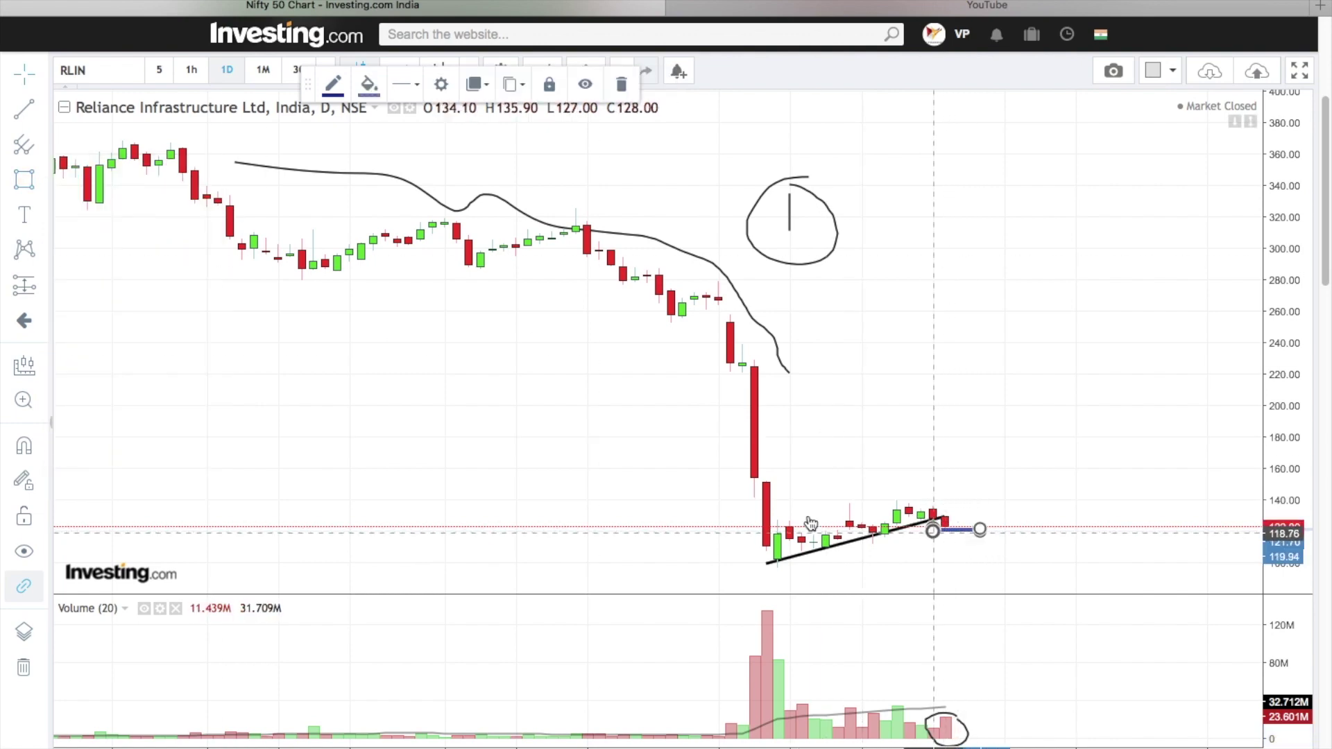
{"action": "left_click", "coordinate": [23, 179]}
{"action": "left_click_drag", "start_coordinate": [933, 517], "coordinate": [992, 515]}
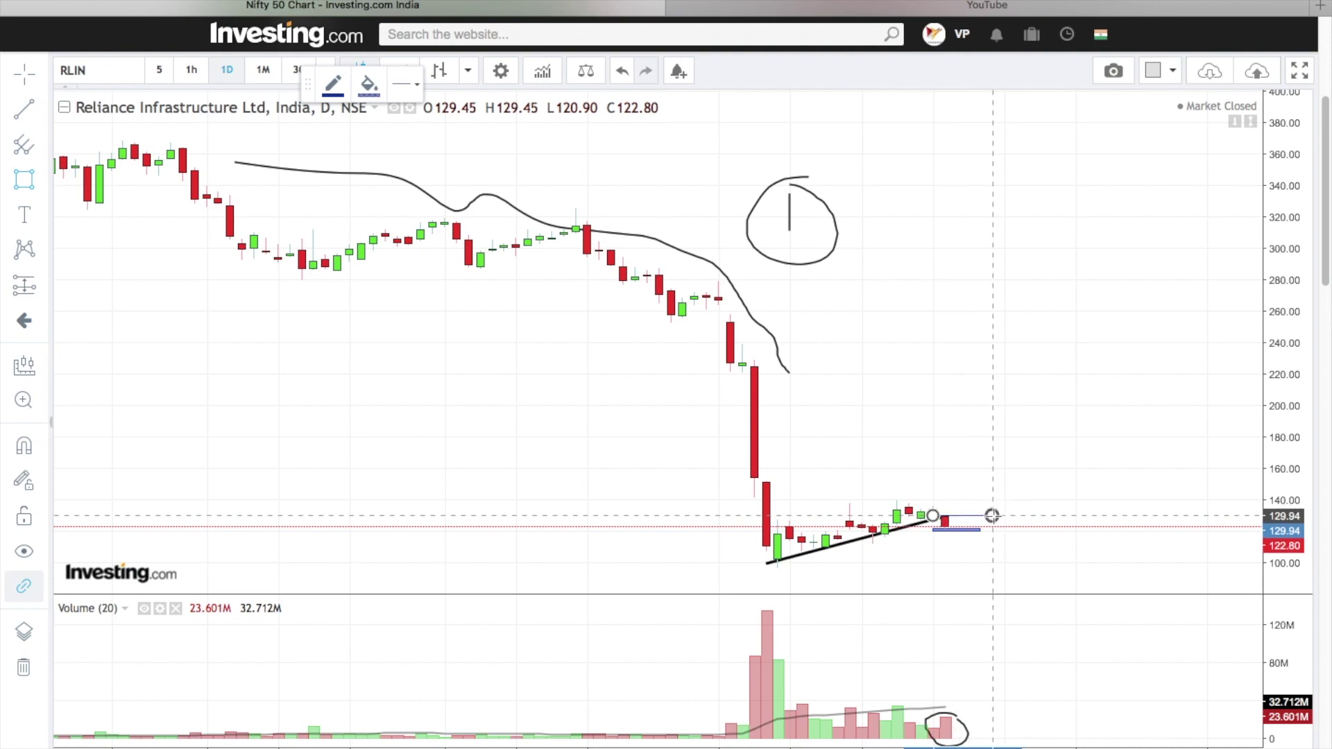
{"action": "left_click", "coordinate": [18, 187]}
{"action": "left_click_drag", "start_coordinate": [777, 568], "coordinate": [944, 566]}
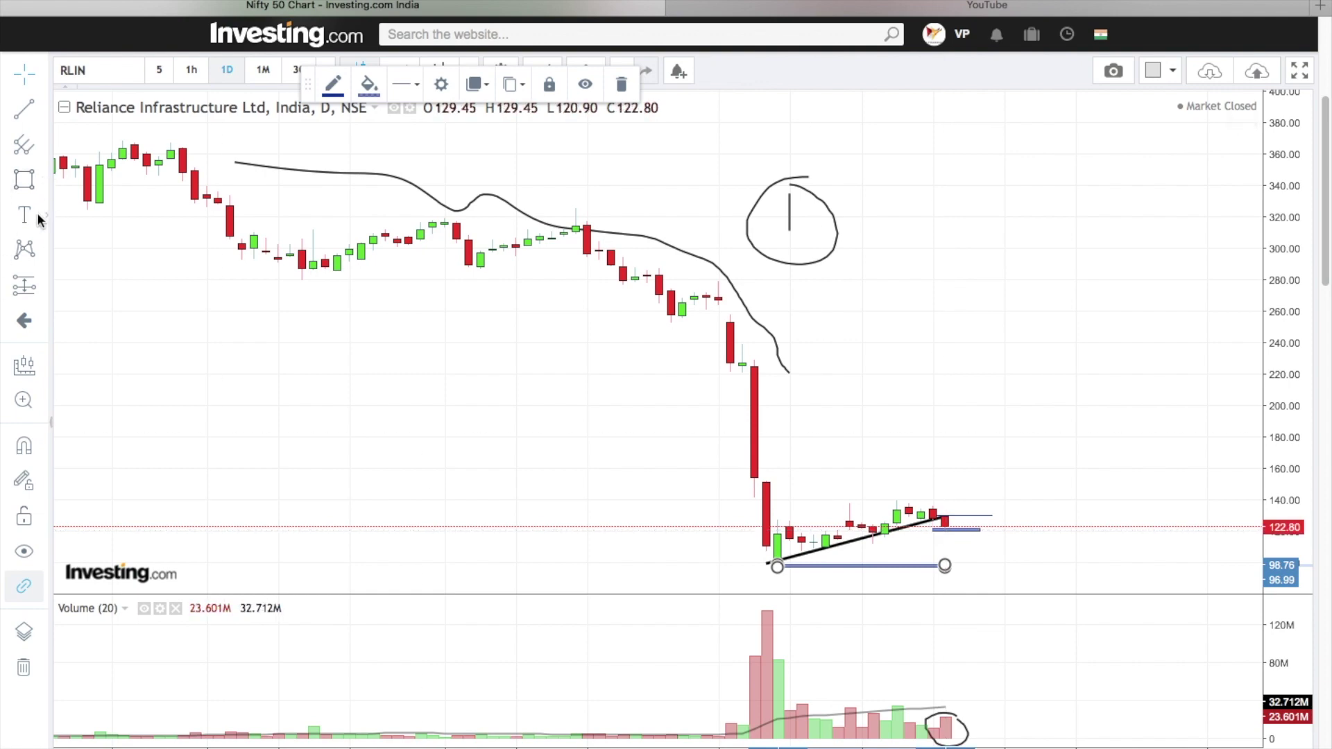
Place the label 120 ENTRY beneath the rectangle at the last candle's low.
{"action": "left_click", "coordinate": [32, 216]}
{"action": "left_click", "coordinate": [949, 546]}
{"action": "left_click", "coordinate": [949, 547]}
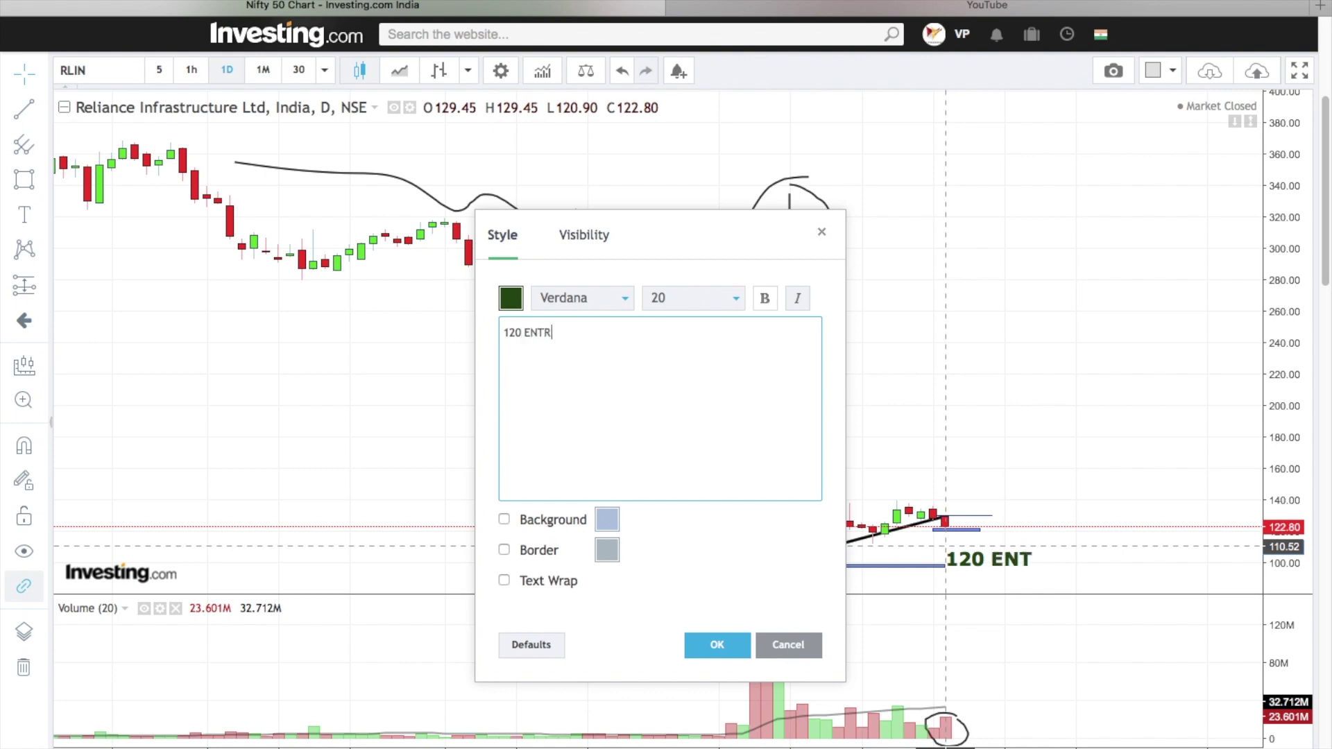
{"action": "left_click", "coordinate": [724, 647]}
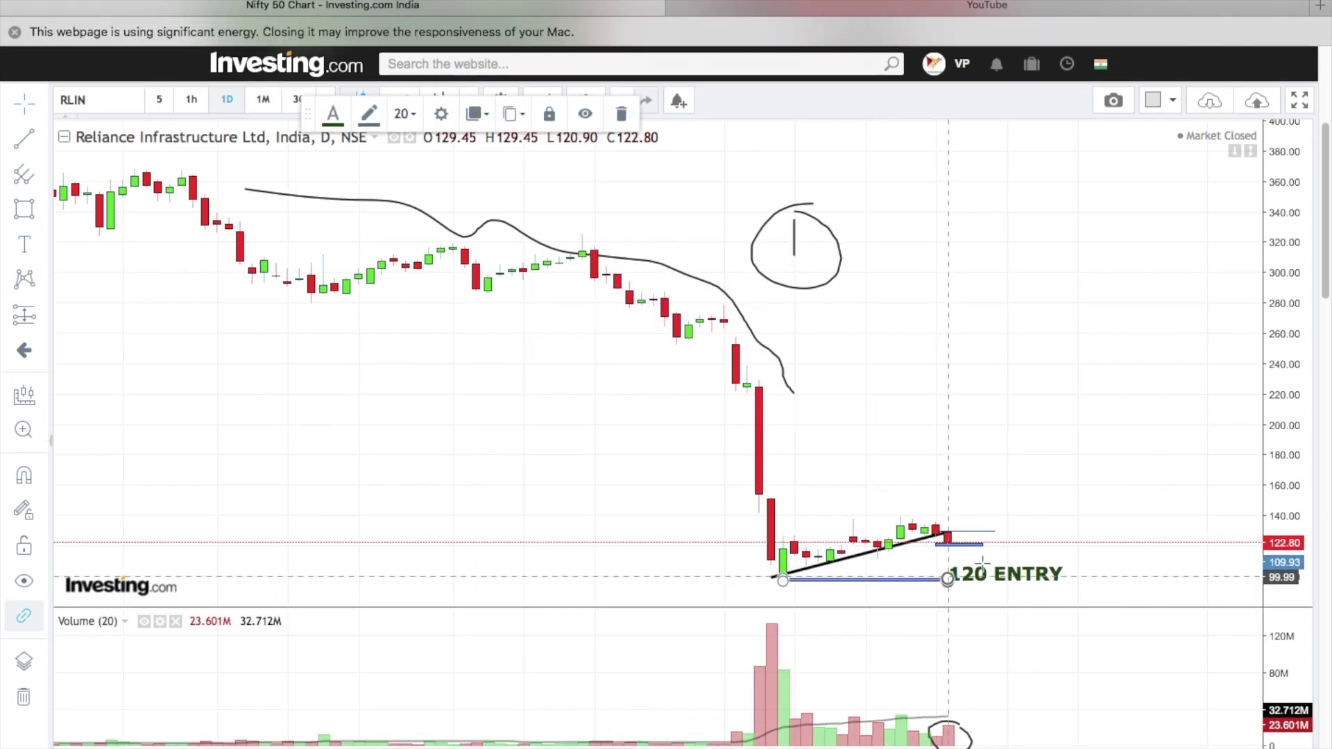
Dismiss the browser's energy-use warning above the page.
{"action": "left_click", "coordinate": [15, 32]}
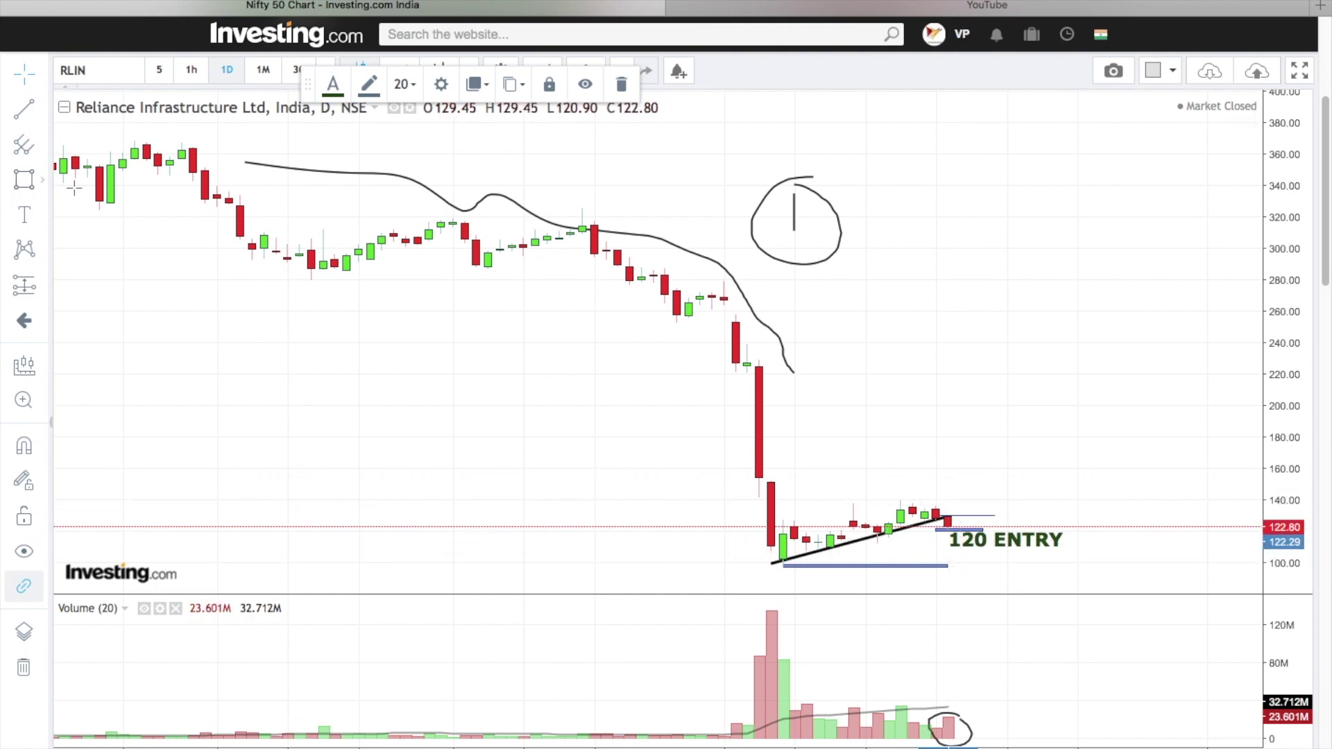
{"action": "left_click", "coordinate": [23, 180]}
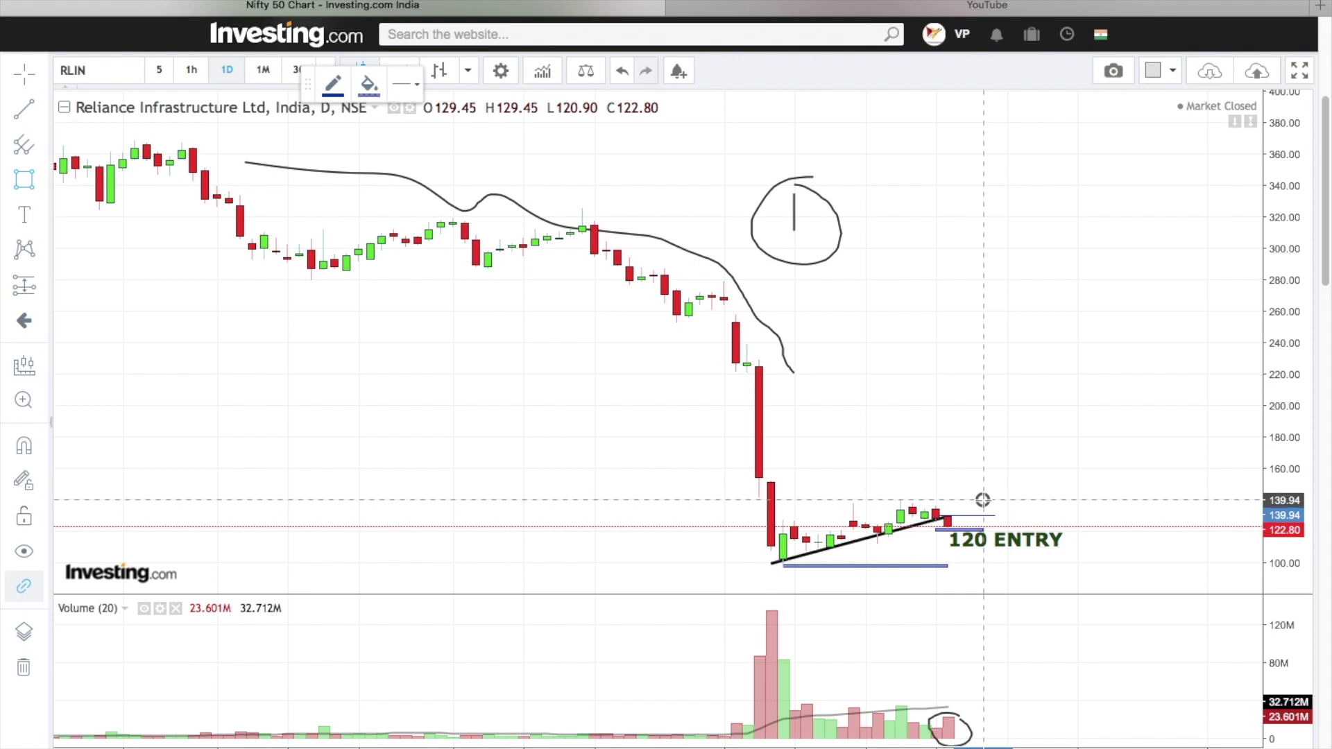
{"action": "left_click", "coordinate": [982, 499]}
{"action": "key", "text": "Escape"}
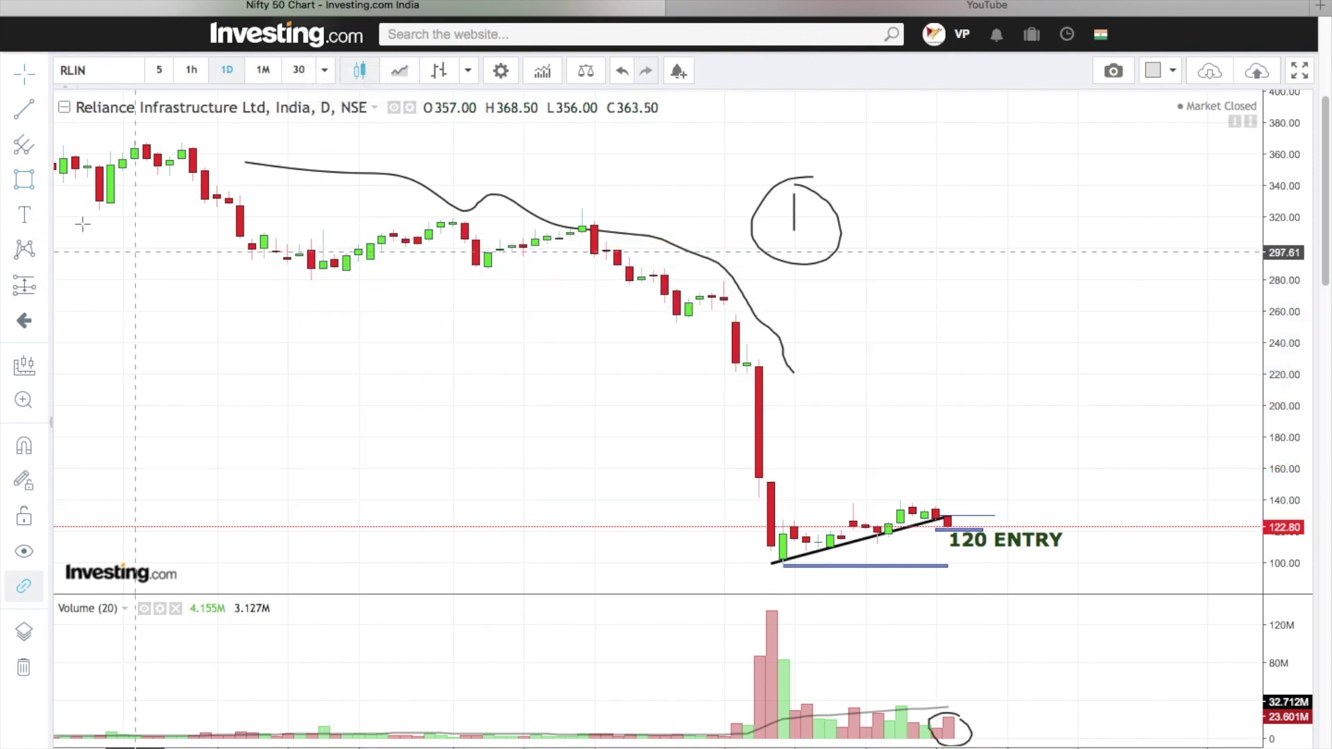
Place a 130 SL text label just above the rectangle at the last candle's high.
{"action": "left_click", "coordinate": [24, 215]}
{"action": "left_click", "coordinate": [982, 479]}
{"action": "type", "text": "130 SL"}
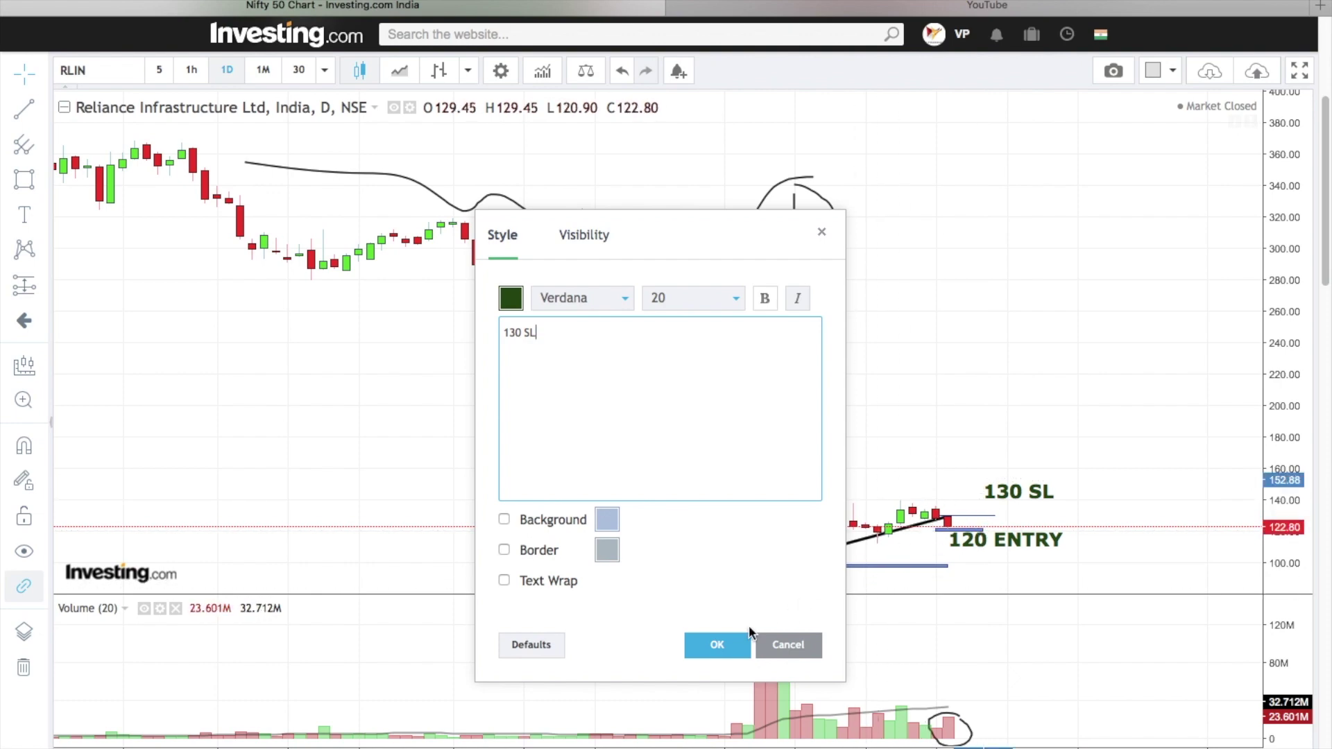
{"action": "left_click", "coordinate": [717, 645]}
{"action": "left_click_drag", "start_coordinate": [1031, 492], "coordinate": [1020, 502]}
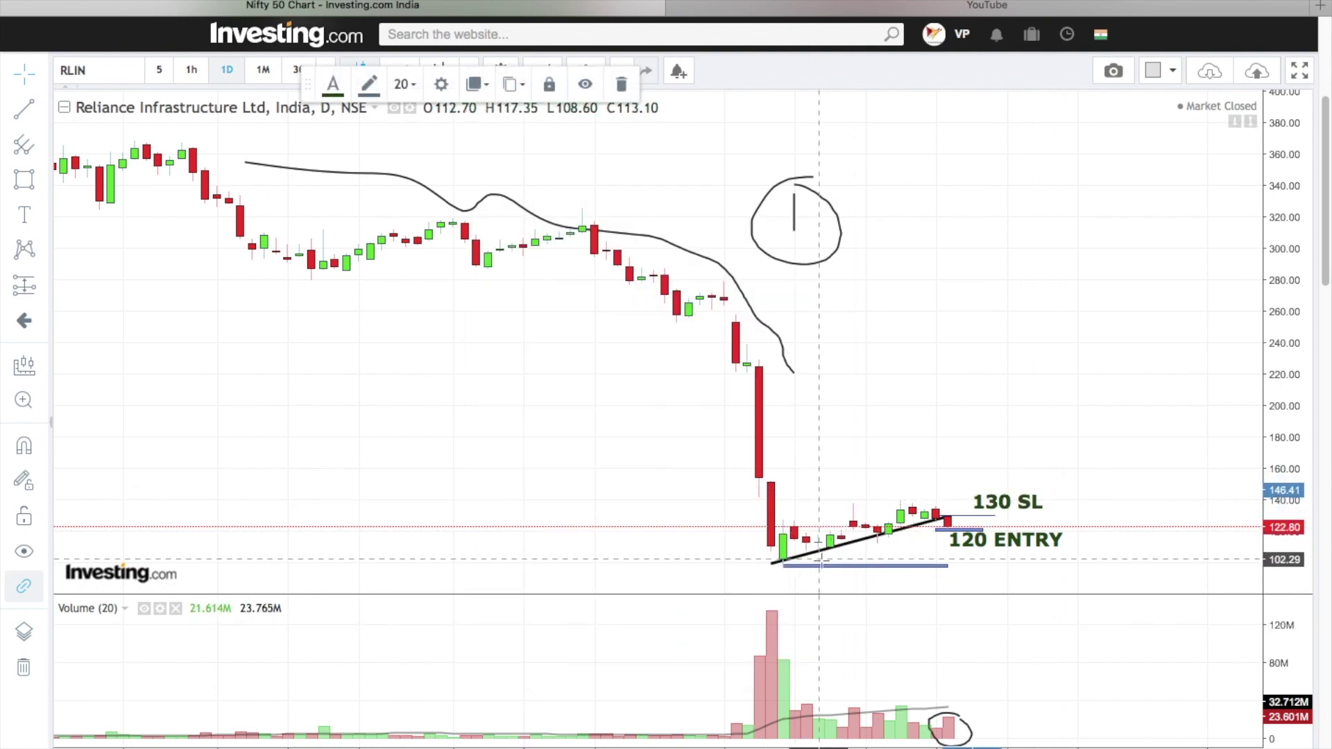
Add a text label reading 99 beside the end of the rectangle at the lowest swing low.
{"action": "left_click", "coordinate": [24, 216]}
{"action": "left_click", "coordinate": [994, 566]}
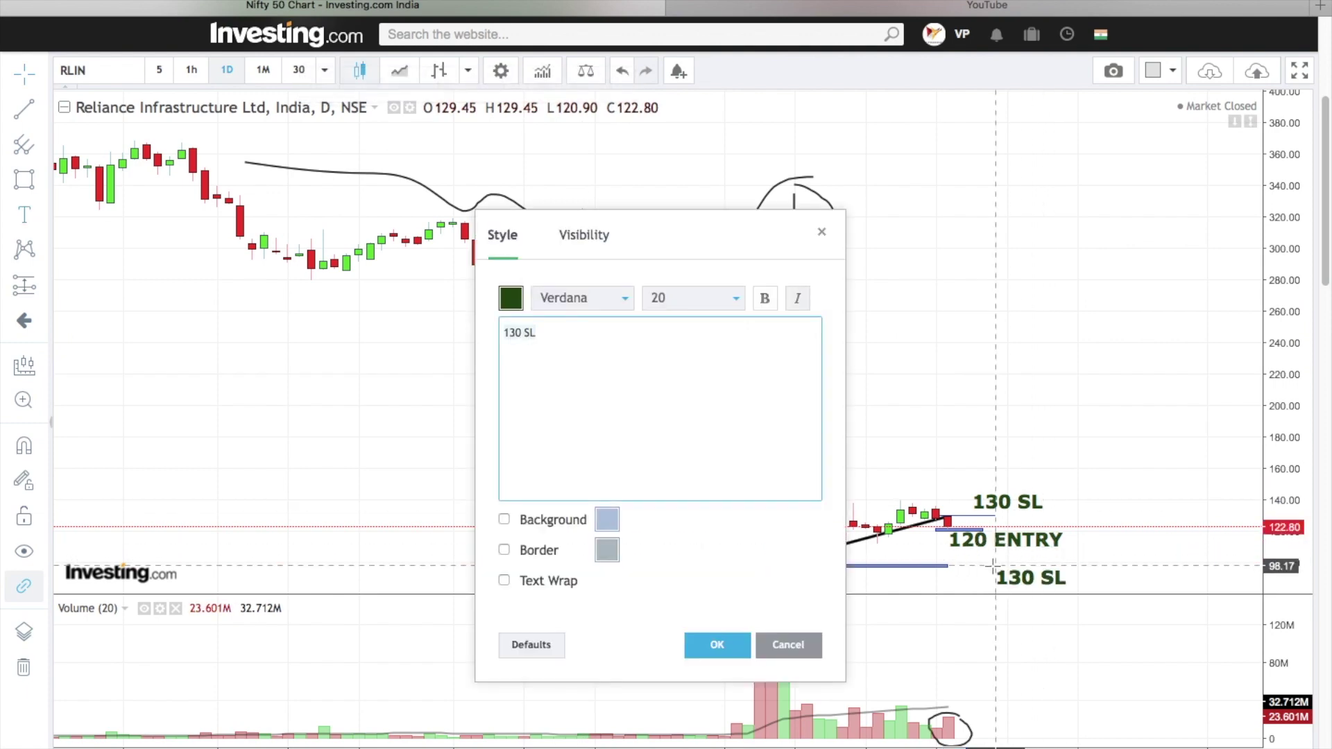
{"action": "left_click", "coordinate": [716, 645]}
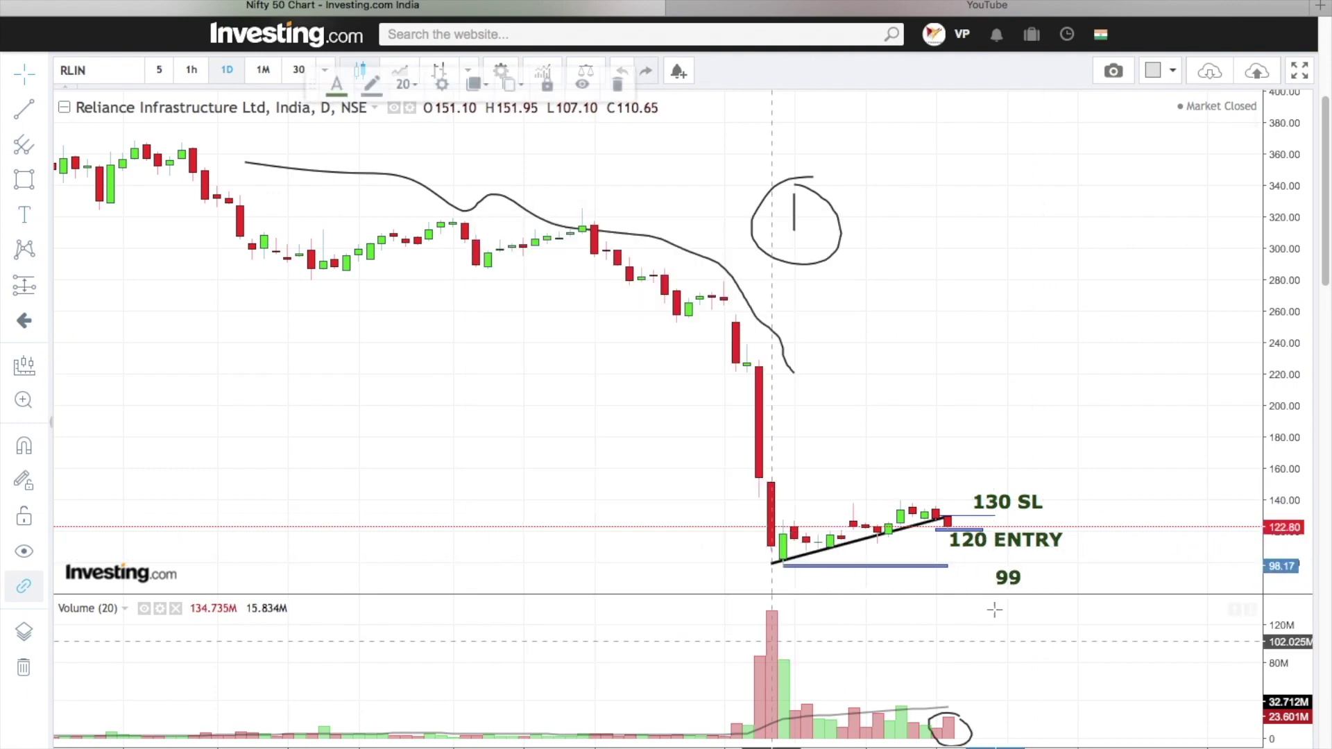
{"action": "left_click_drag", "start_coordinate": [1002, 576], "coordinate": [979, 571]}
{"action": "left_click", "coordinate": [1018, 409]}
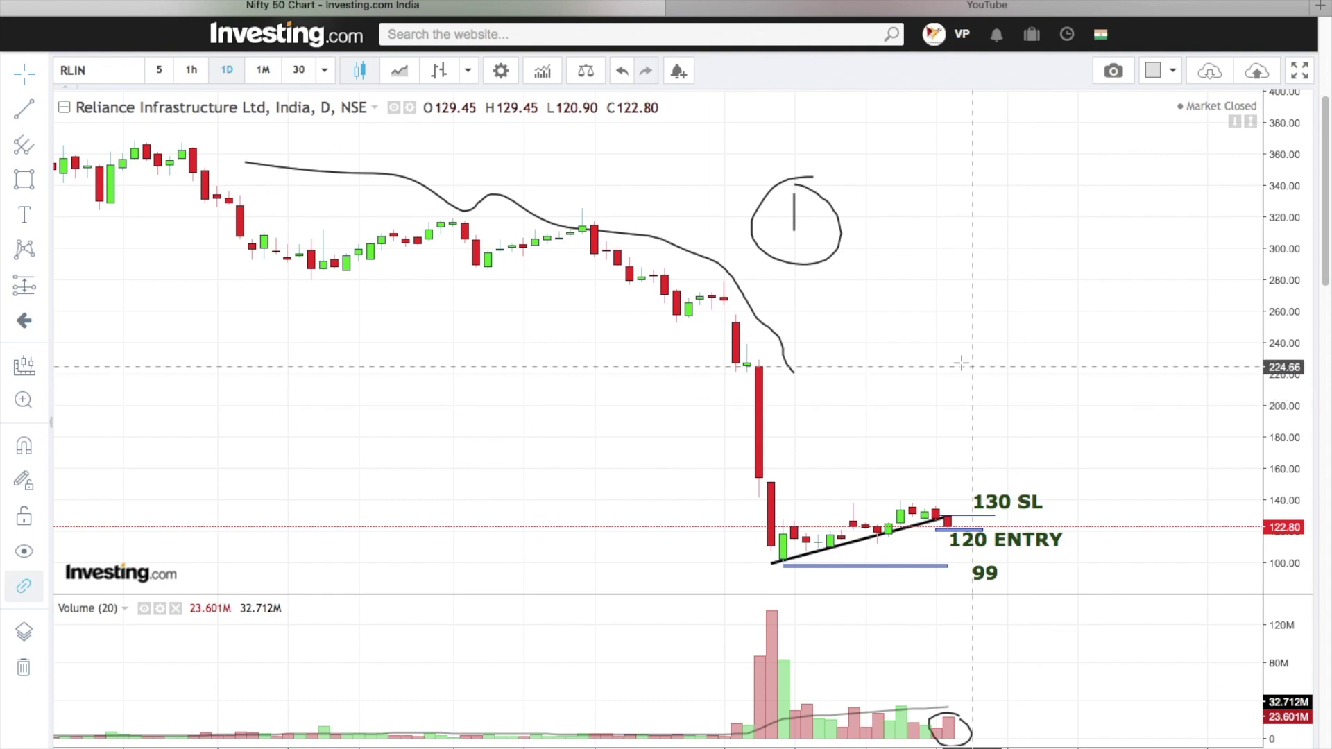
Shift the 130 SL and 120 ENTRY labels slightly left so they sit closer to the last candle.
{"action": "left_click", "coordinate": [960, 517]}
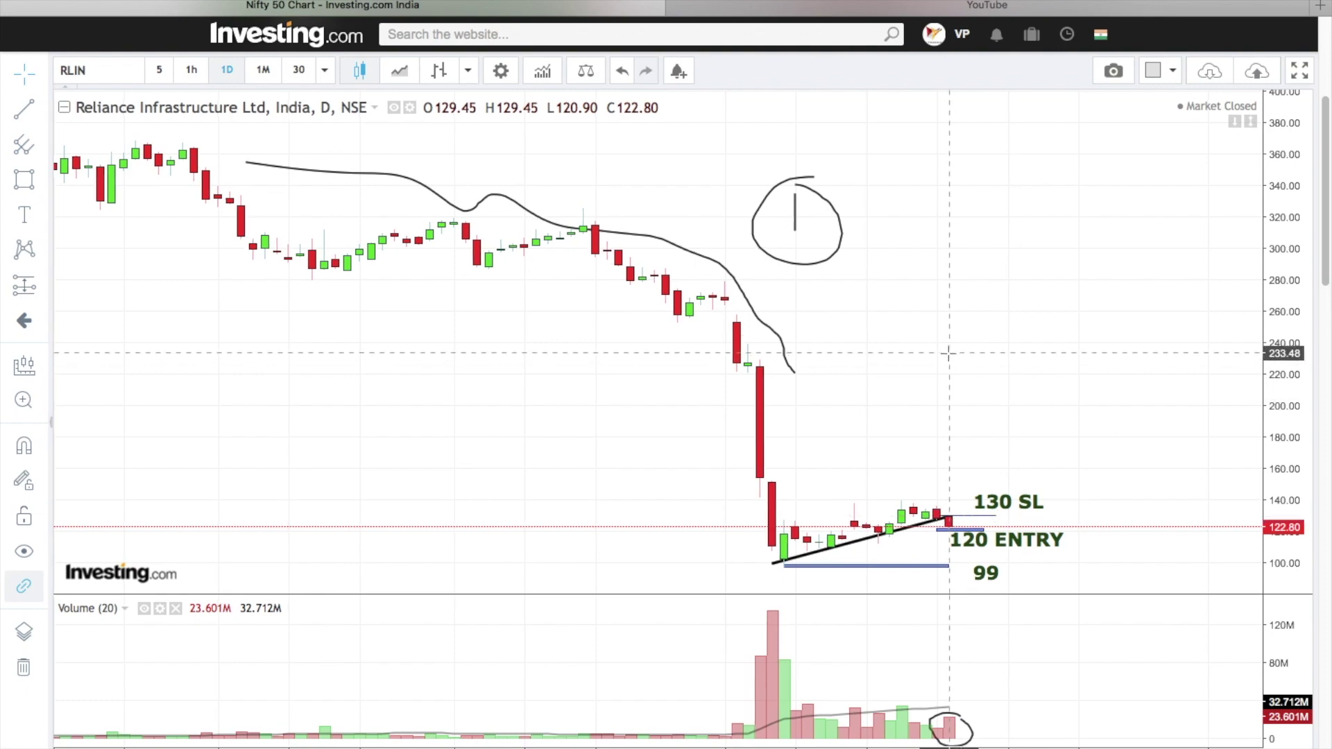
{"action": "left_click_drag", "start_coordinate": [925, 374], "coordinate": [712, 446]}
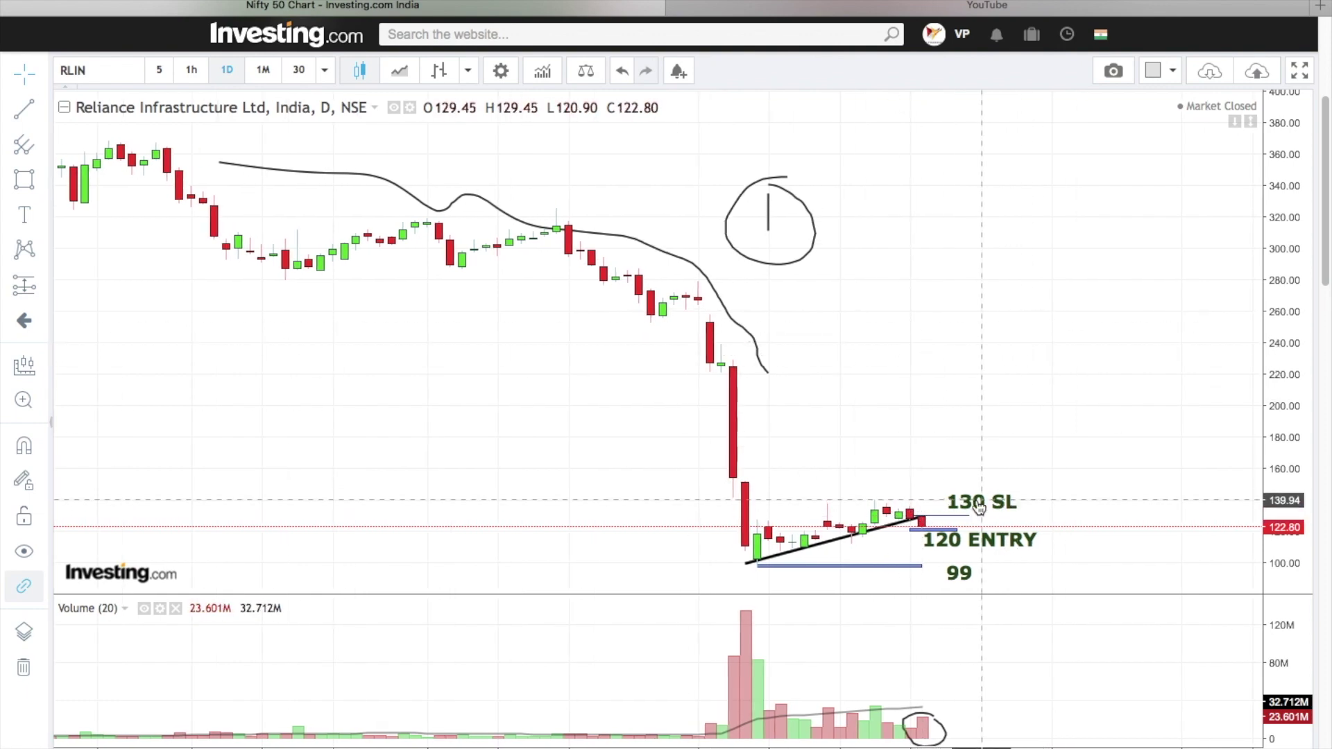
{"action": "left_click_drag", "start_coordinate": [981, 502], "coordinate": [957, 502]}
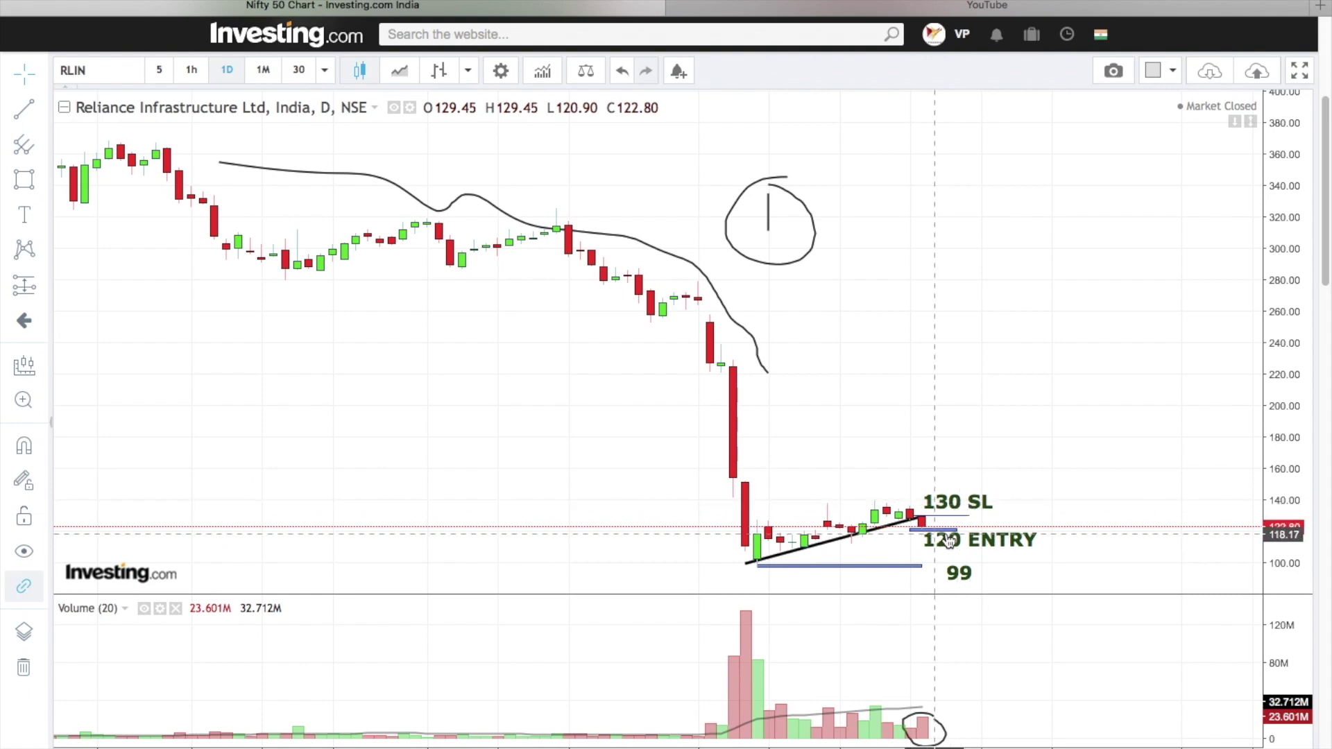
{"action": "left_click_drag", "start_coordinate": [972, 539], "coordinate": [960, 539]}
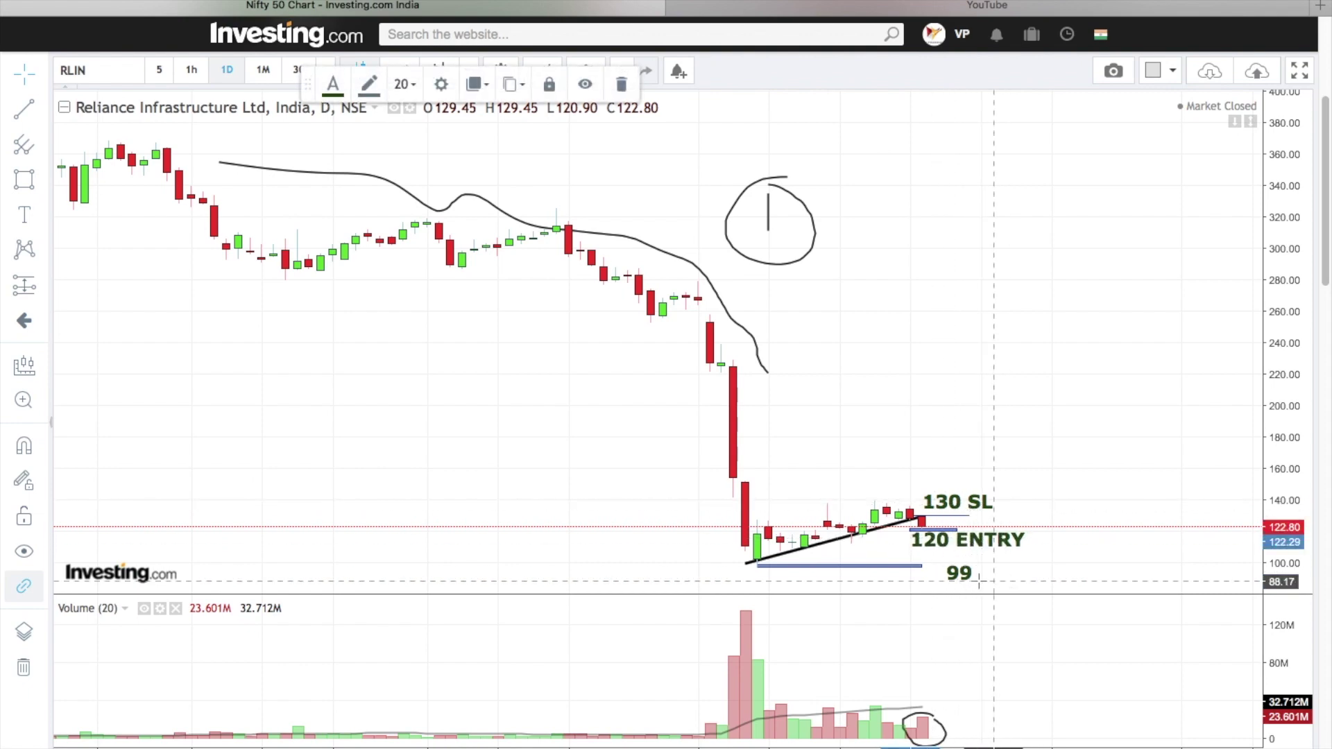
Remove all drawings from the Reliance Infrastructure chart and switch it to the 30-minute interval.
{"action": "right_click", "coordinate": [851, 267]}
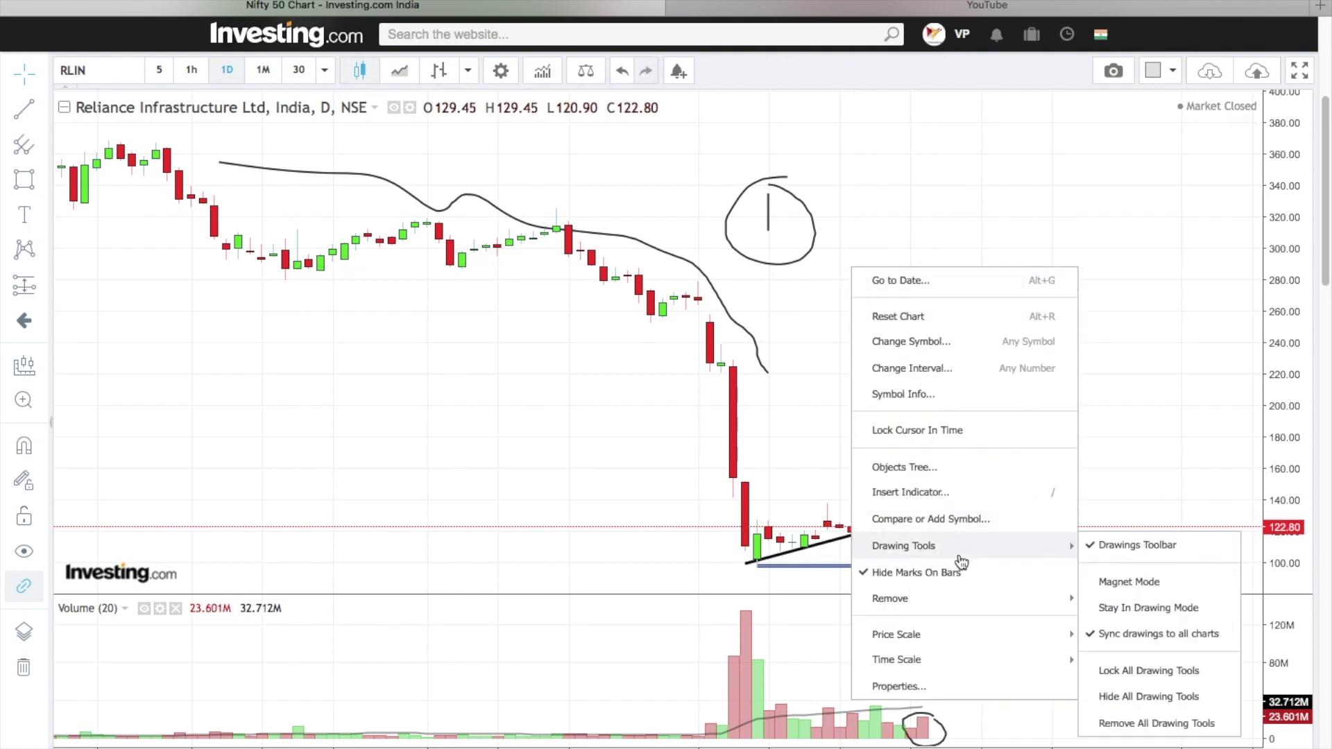
{"action": "mouse_move", "coordinate": [990, 598]}
{"action": "left_click", "coordinate": [1123, 631]}
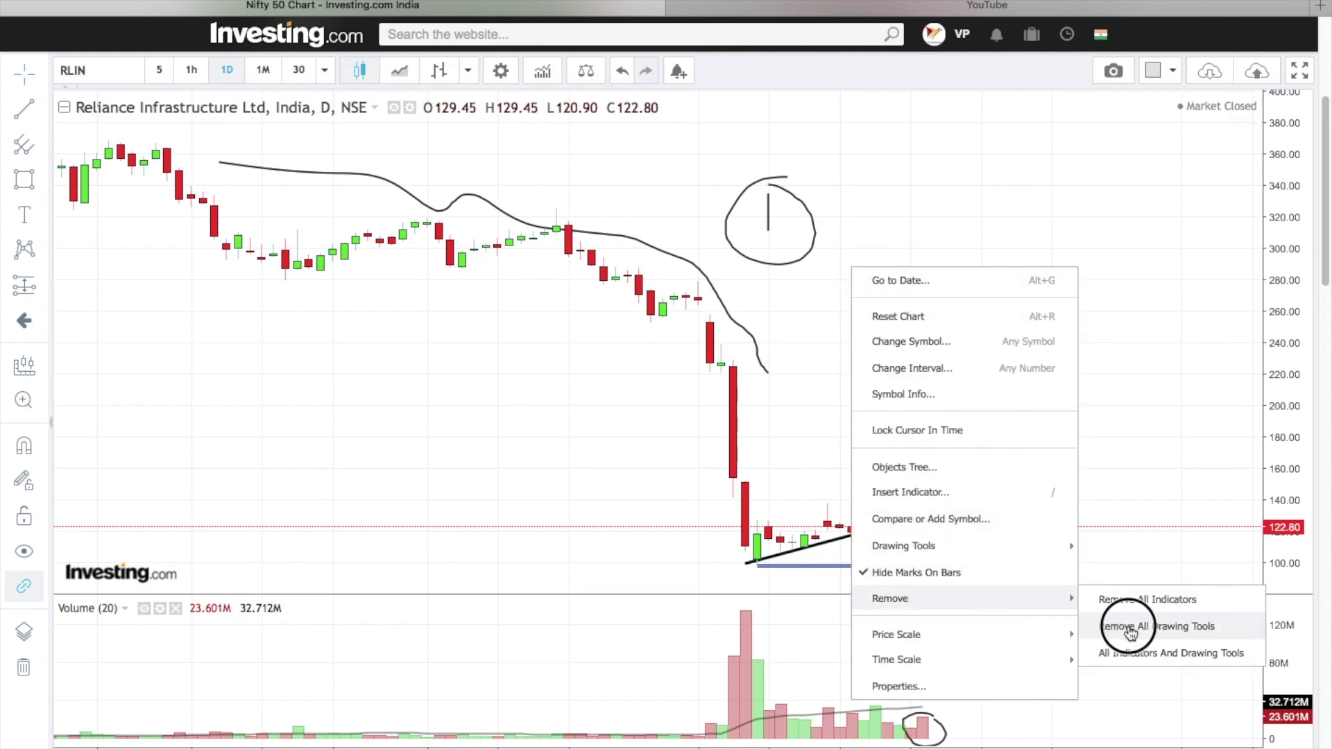
{"action": "left_click", "coordinate": [298, 69]}
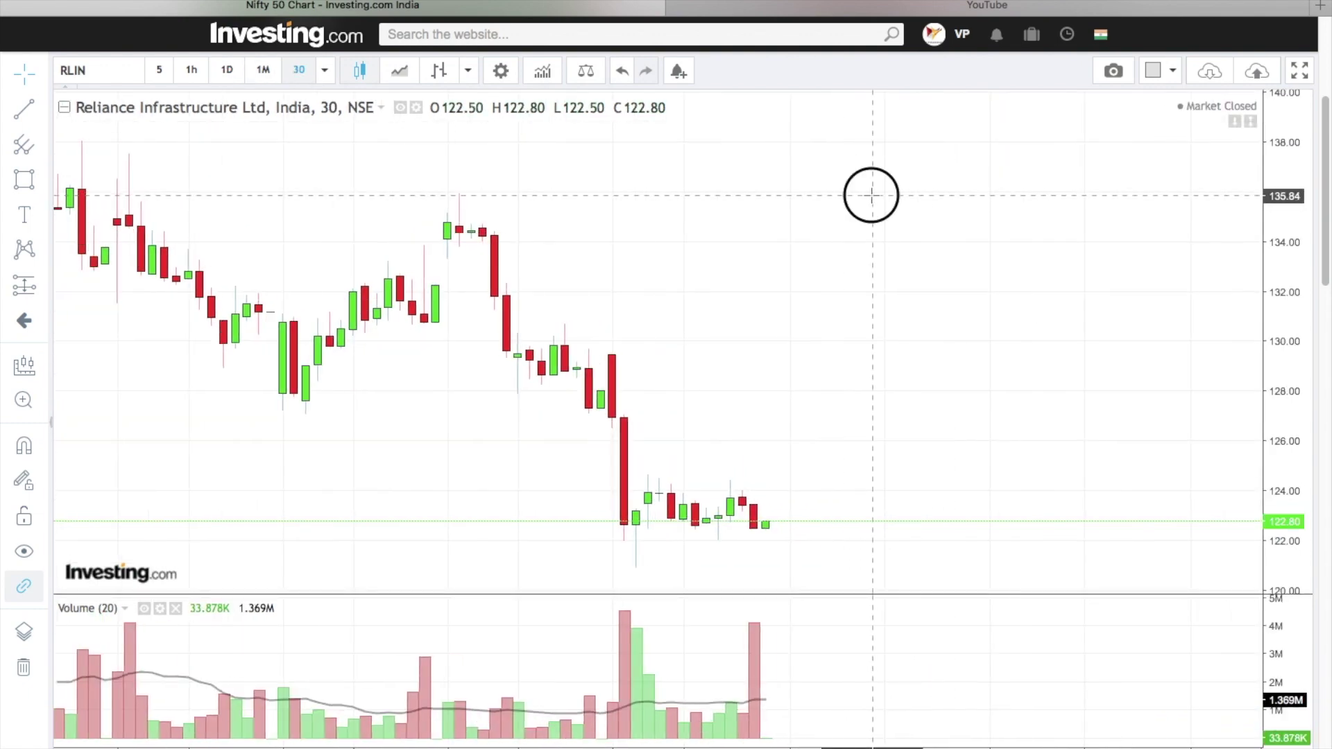
Brush short horizontal marks at swing levels of about 136, 127.7, 131 and 122, plus a falling curve with a circled 1.
{"action": "left_click", "coordinate": [43, 179]}
{"action": "left_click", "coordinate": [85, 180]}
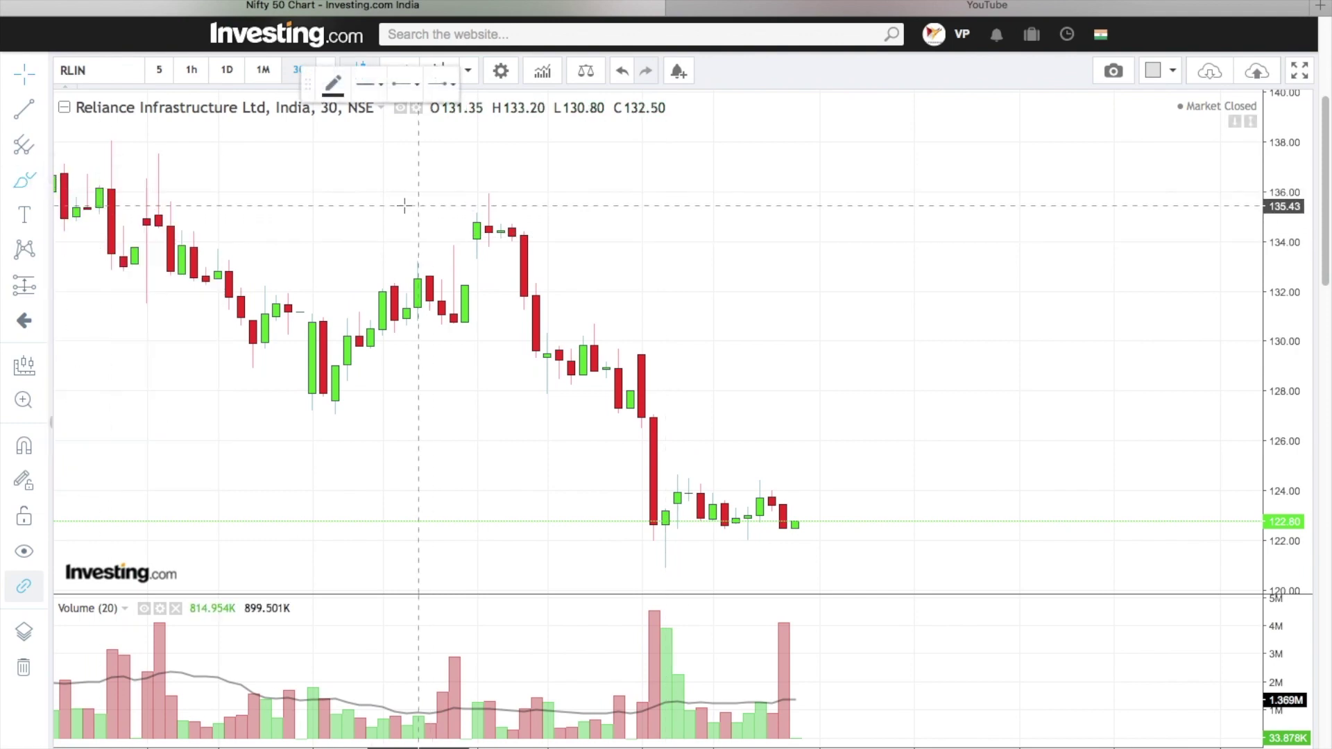
{"action": "left_click_drag", "start_coordinate": [446, 194], "coordinate": [514, 192]}
{"action": "left_click_drag", "start_coordinate": [523, 399], "coordinate": [573, 399]}
{"action": "left_click_drag", "start_coordinate": [632, 316], "coordinate": [564, 316]}
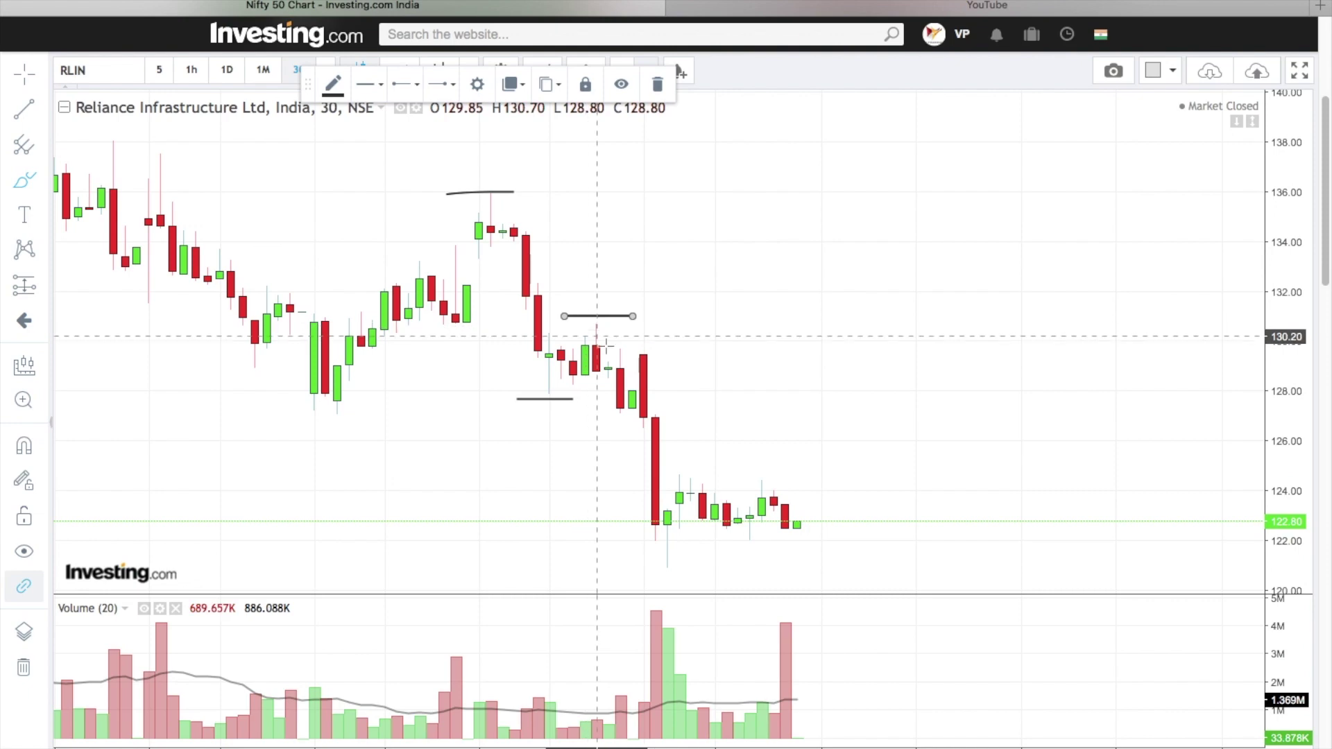
{"action": "left_click_drag", "start_coordinate": [655, 545], "coordinate": [613, 545]}
{"action": "left_click_drag", "start_coordinate": [444, 403], "coordinate": [573, 491]}
{"action": "mouse_move", "coordinate": [479, 430]}
{"action": "left_mouse_down"}
{"action": "mouse_move", "coordinate": [478, 459]}
{"action": "mouse_move", "coordinate": [439, 419]}
{"action": "mouse_move", "coordinate": [508, 451]}
{"action": "mouse_move", "coordinate": [486, 415]}
{"action": "left_mouse_up"}
Draw converging trend lines below and above the latest consolidation, and a vertical line along the preceding drop from about 127 to 122.
{"action": "left_click_drag", "start_coordinate": [643, 542], "coordinate": [796, 517]}
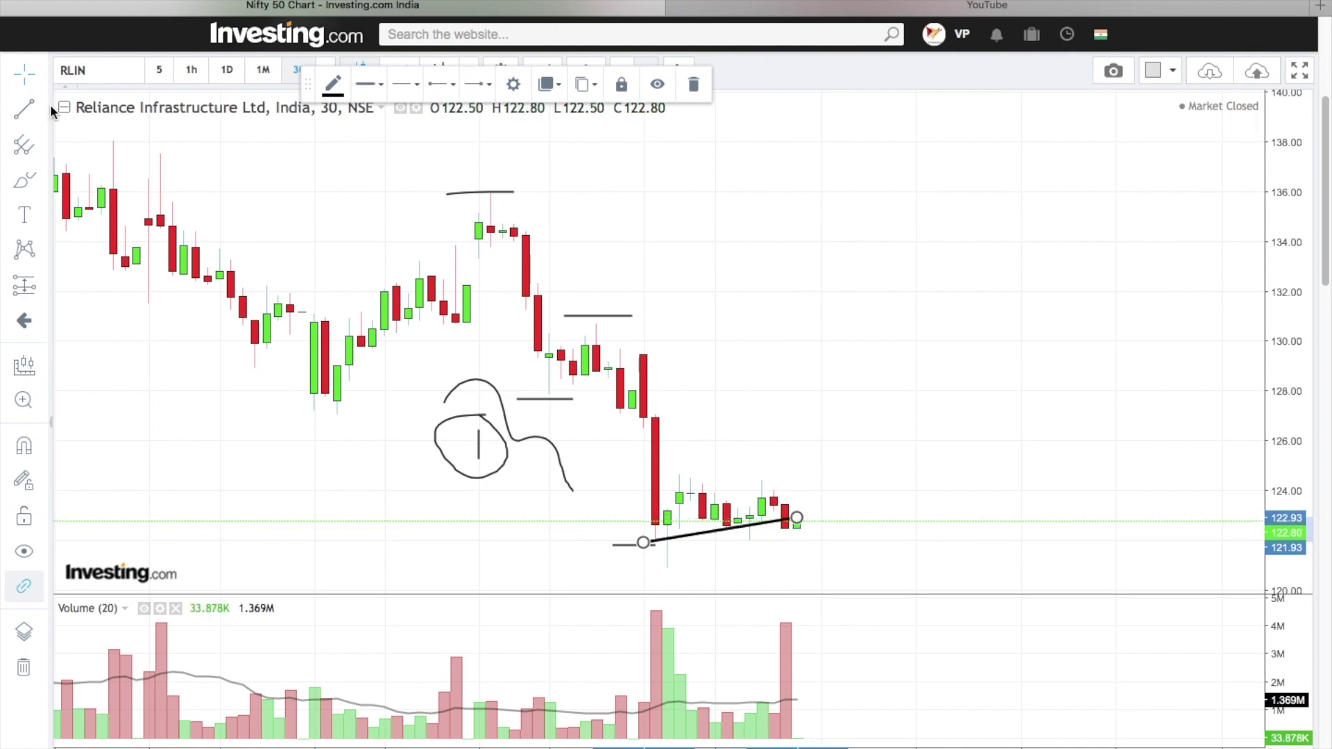
{"action": "left_click", "coordinate": [24, 109]}
{"action": "left_click_drag", "start_coordinate": [655, 472], "coordinate": [796, 498]}
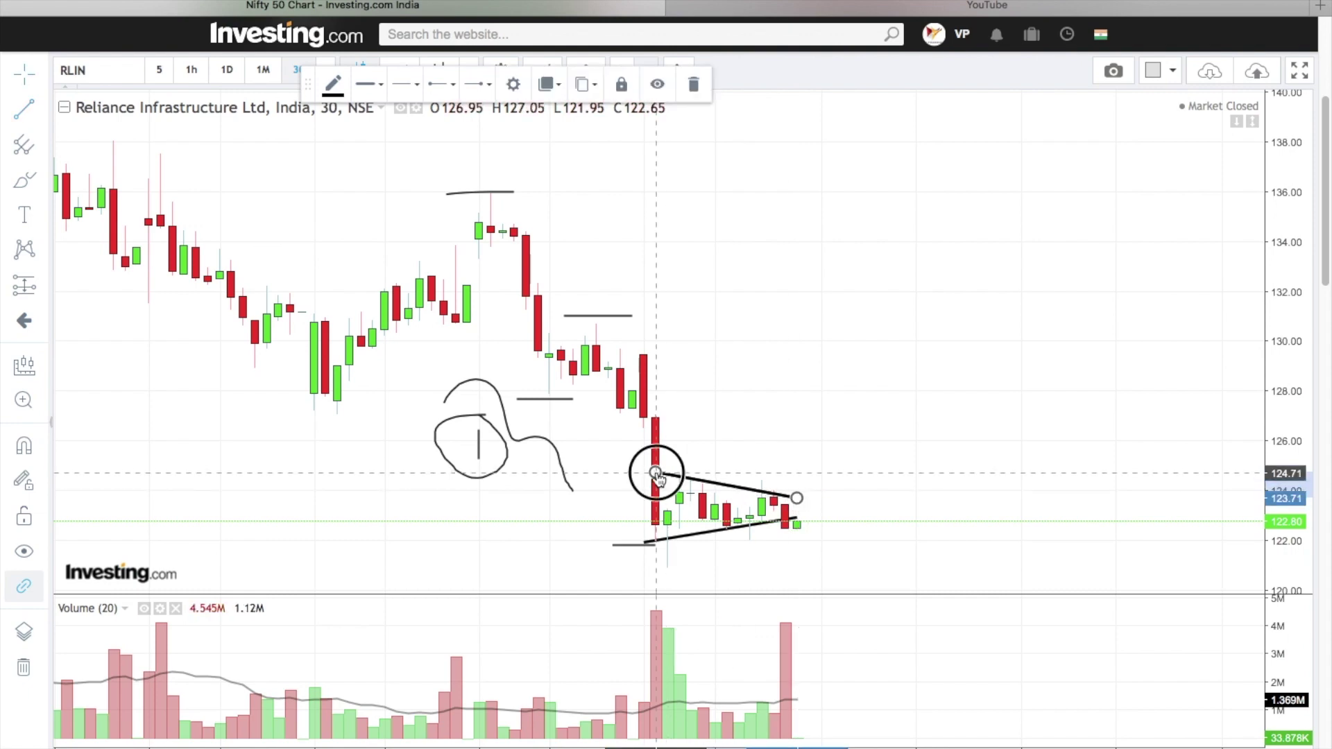
{"action": "left_click_drag", "start_coordinate": [643, 417], "coordinate": [655, 543]}
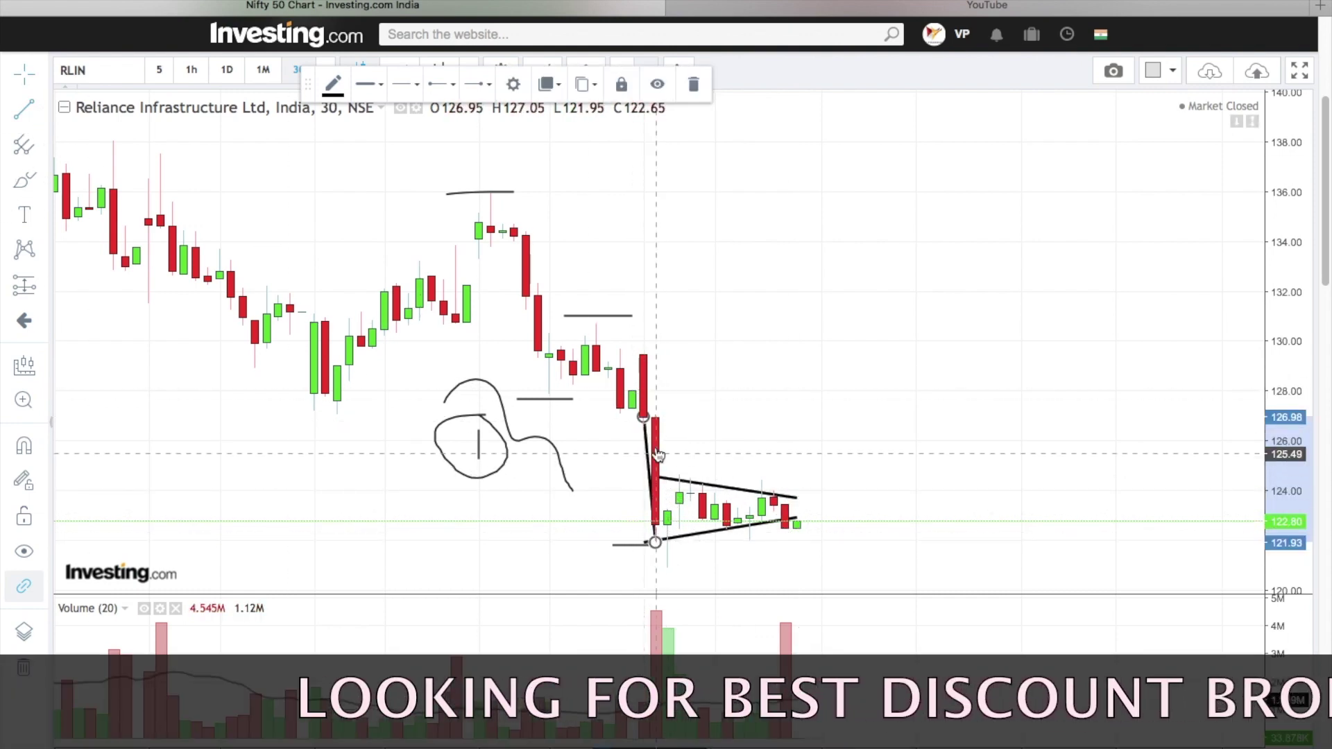
{"action": "left_click_drag", "start_coordinate": [647, 427], "coordinate": [657, 425]}
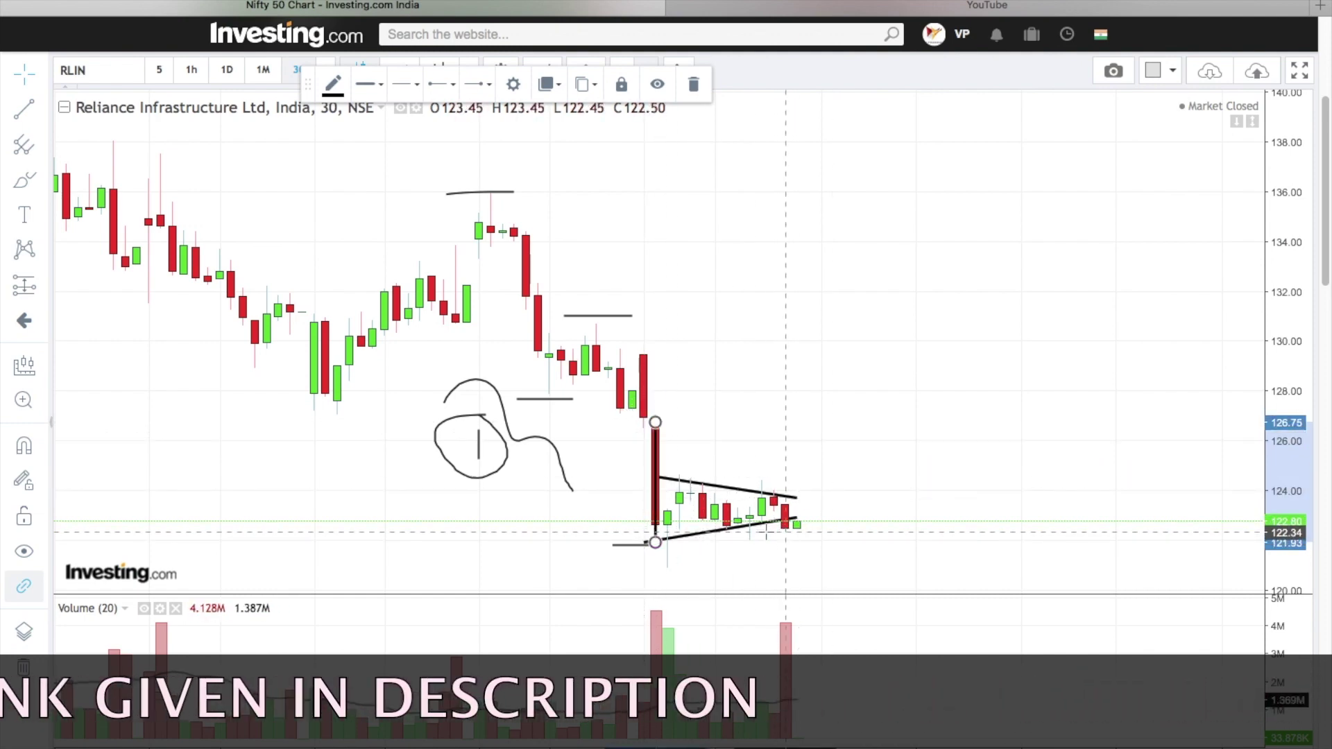
Draw a small rectangle at the last candles' lows from about 122.2 to 122.7 and label it 122 ENTRY.
{"action": "left_click", "coordinate": [42, 178]}
{"action": "left_click", "coordinate": [106, 220]}
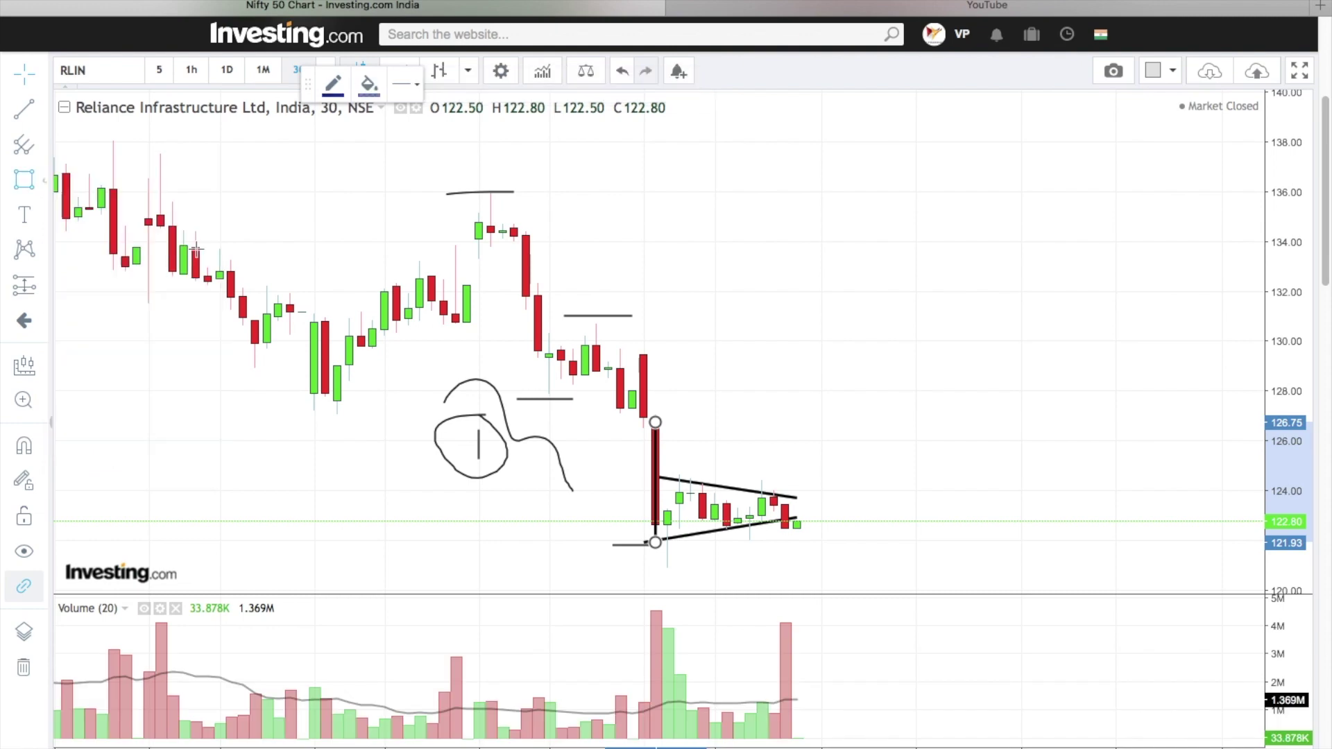
{"action": "mouse_move", "coordinate": [785, 526]}
{"action": "left_mouse_down"}
{"action": "mouse_move", "coordinate": [808, 535]}
{"action": "mouse_move", "coordinate": [774, 524]}
{"action": "left_mouse_up"}
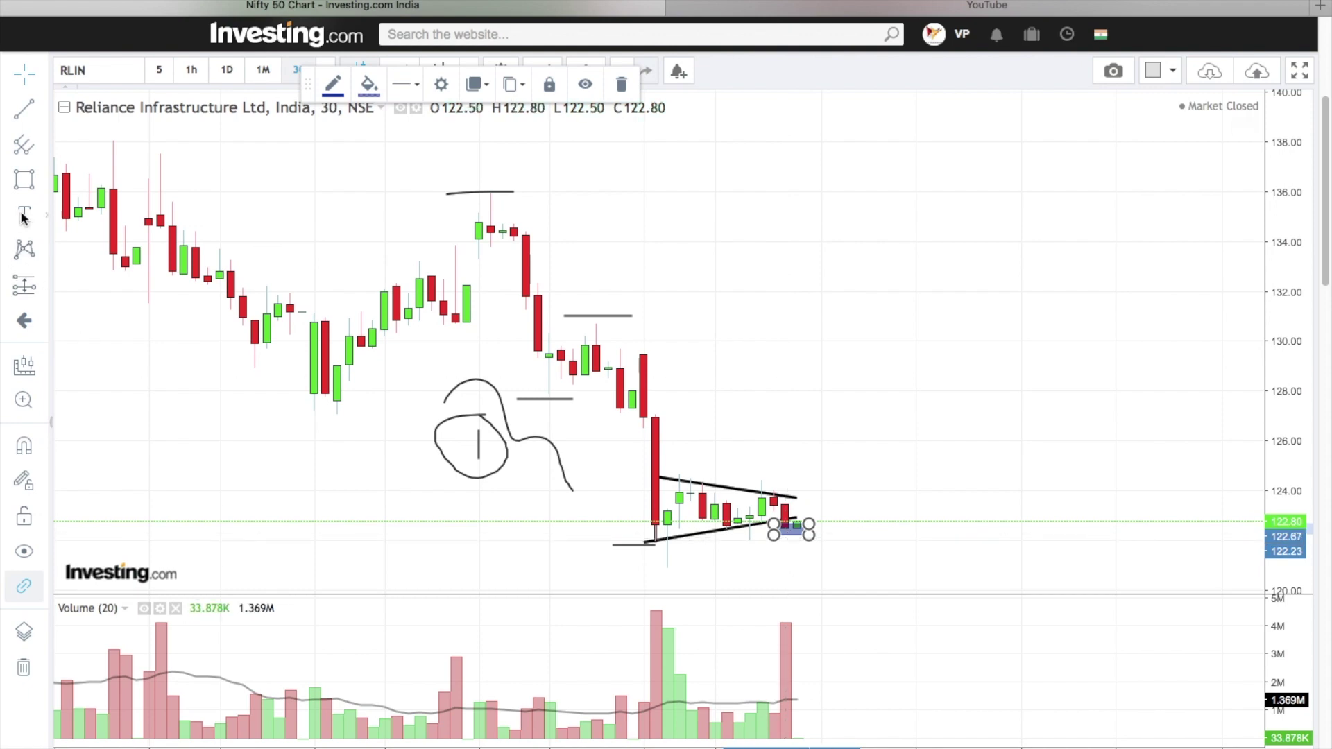
{"action": "left_click", "coordinate": [891, 543]}
{"action": "type", "text": "122 ENTRY"}
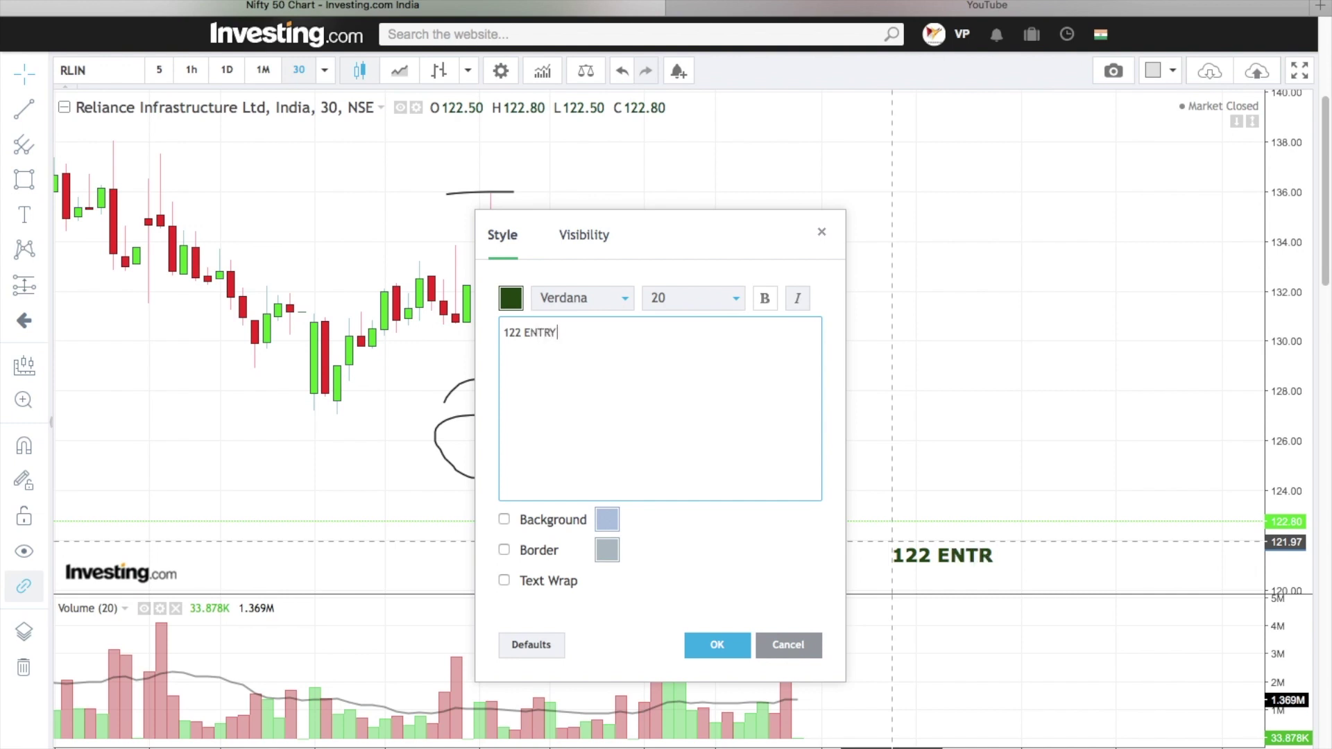
{"action": "left_click", "coordinate": [697, 647]}
{"action": "left_click_drag", "start_coordinate": [913, 550], "coordinate": [829, 536]}
Draw a thin rectangle near the last red candle's high from about 123.3 to 123.6 and label it 123.50 SL.
{"action": "left_click", "coordinate": [786, 529]}
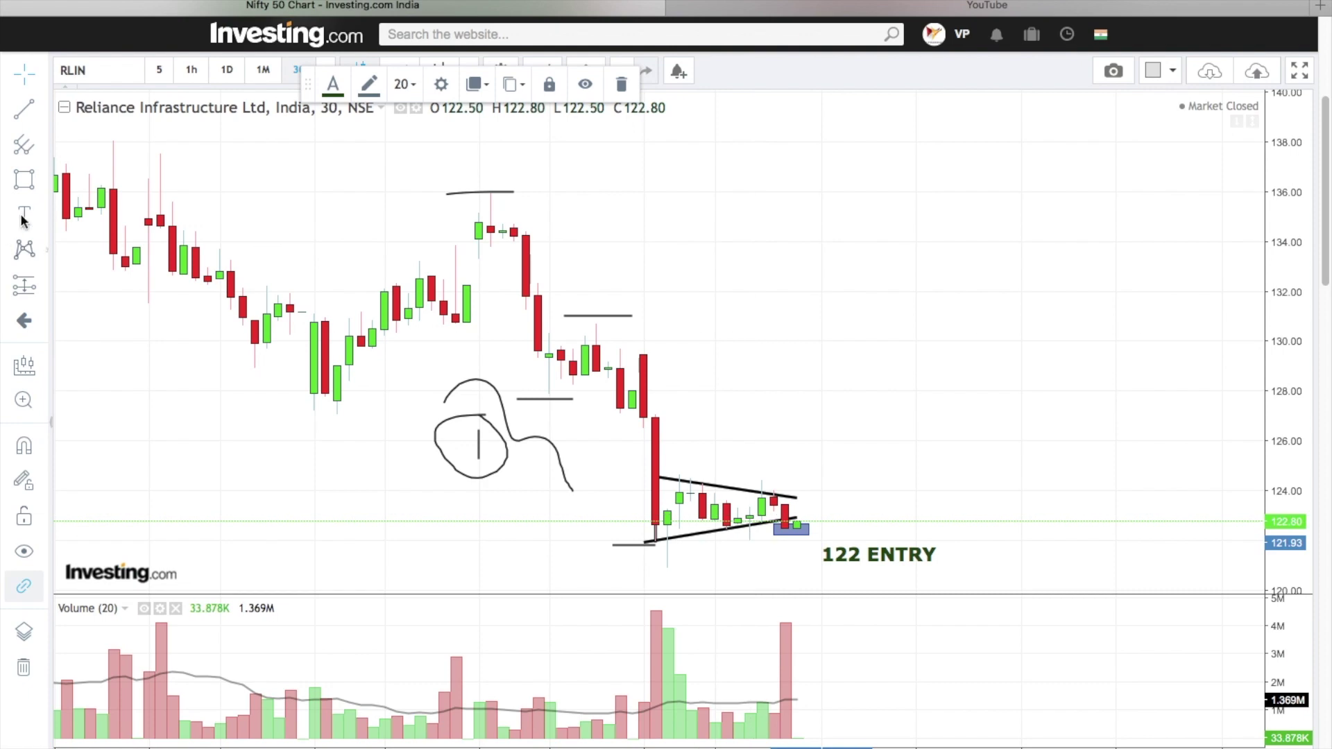
{"action": "mouse_move", "coordinate": [787, 505]}
{"action": "left_mouse_down"}
{"action": "mouse_move", "coordinate": [817, 512]}
{"action": "mouse_move", "coordinate": [767, 489]}
{"action": "mouse_move", "coordinate": [813, 509]}
{"action": "left_mouse_up"}
{"action": "left_click", "coordinate": [777, 497]}
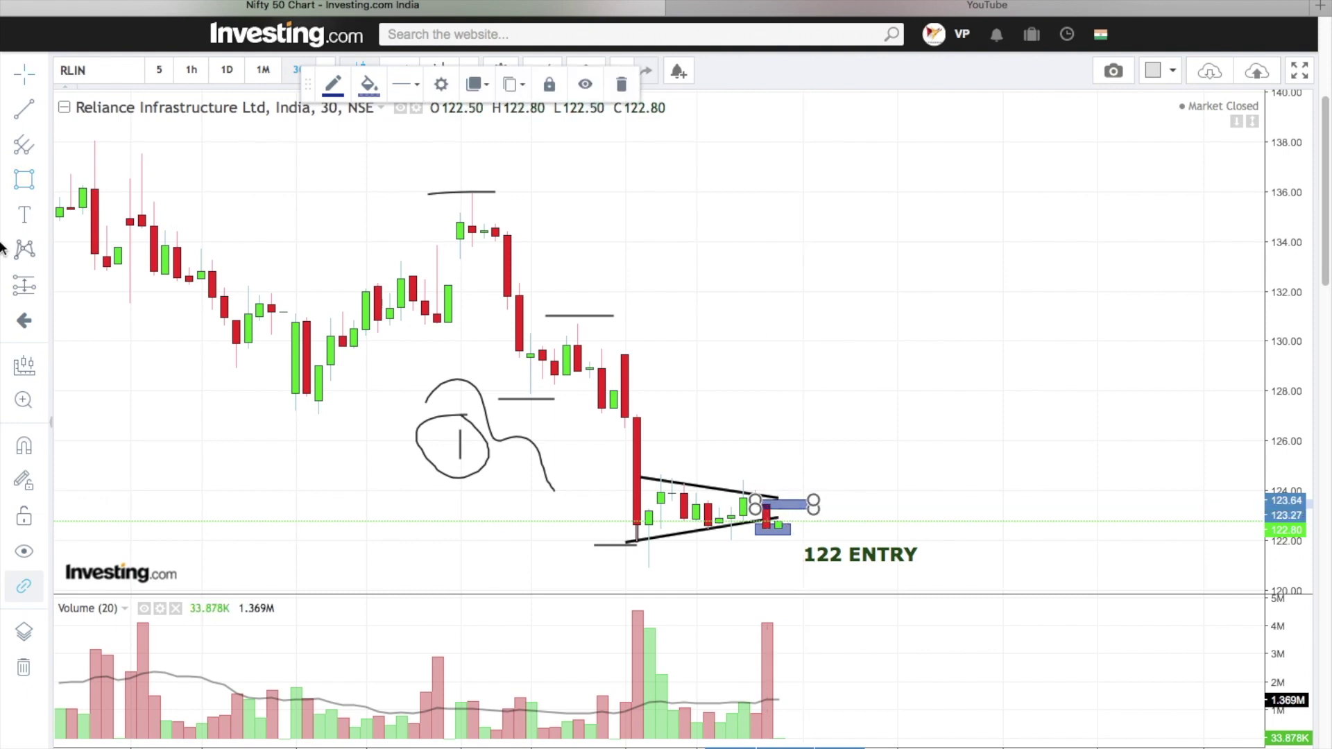
{"action": "left_click", "coordinate": [920, 491]}
{"action": "type", "text": "123.50 SL"}
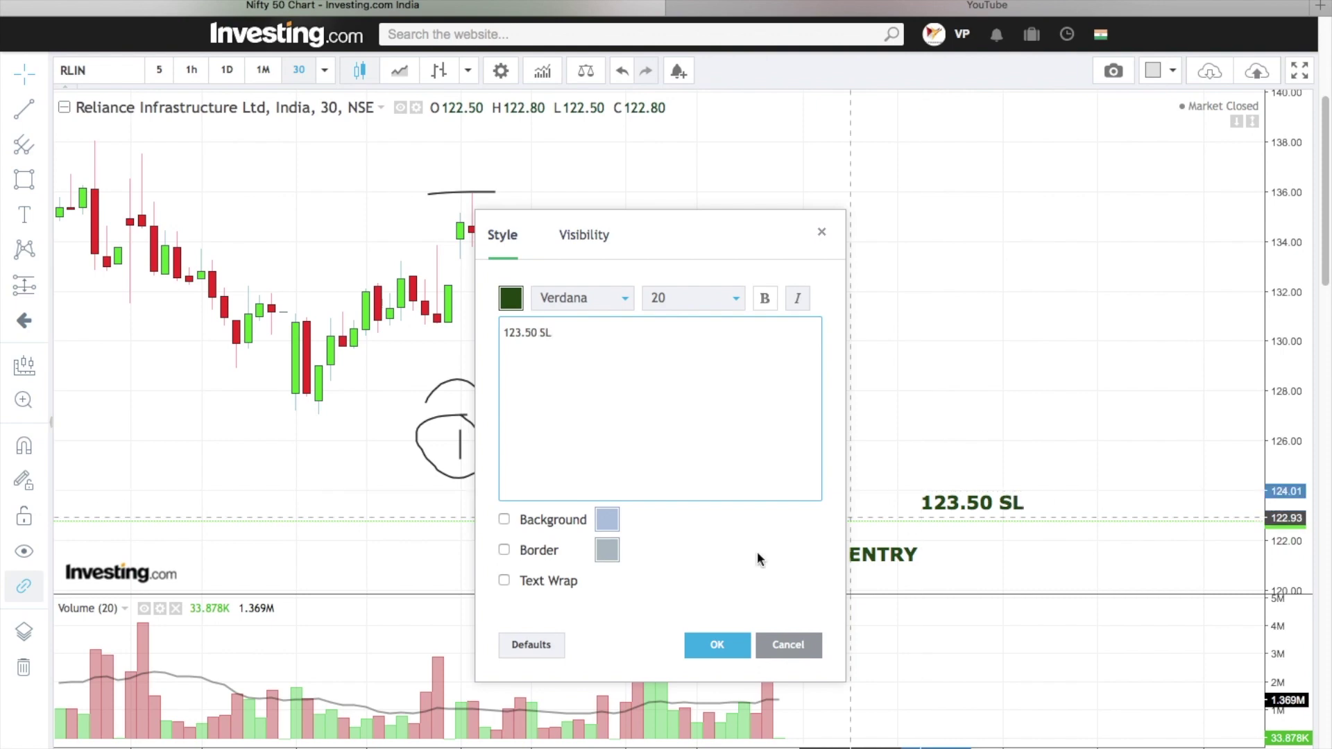
{"action": "left_click", "coordinate": [717, 644]}
{"action": "left_click", "coordinate": [940, 503]}
{"action": "left_click_drag", "start_coordinate": [940, 502], "coordinate": [840, 490]}
Draw a long thin rectangle from the earlier base near 119 past the last candle and label its end 119.
{"action": "left_click", "coordinate": [28, 177]}
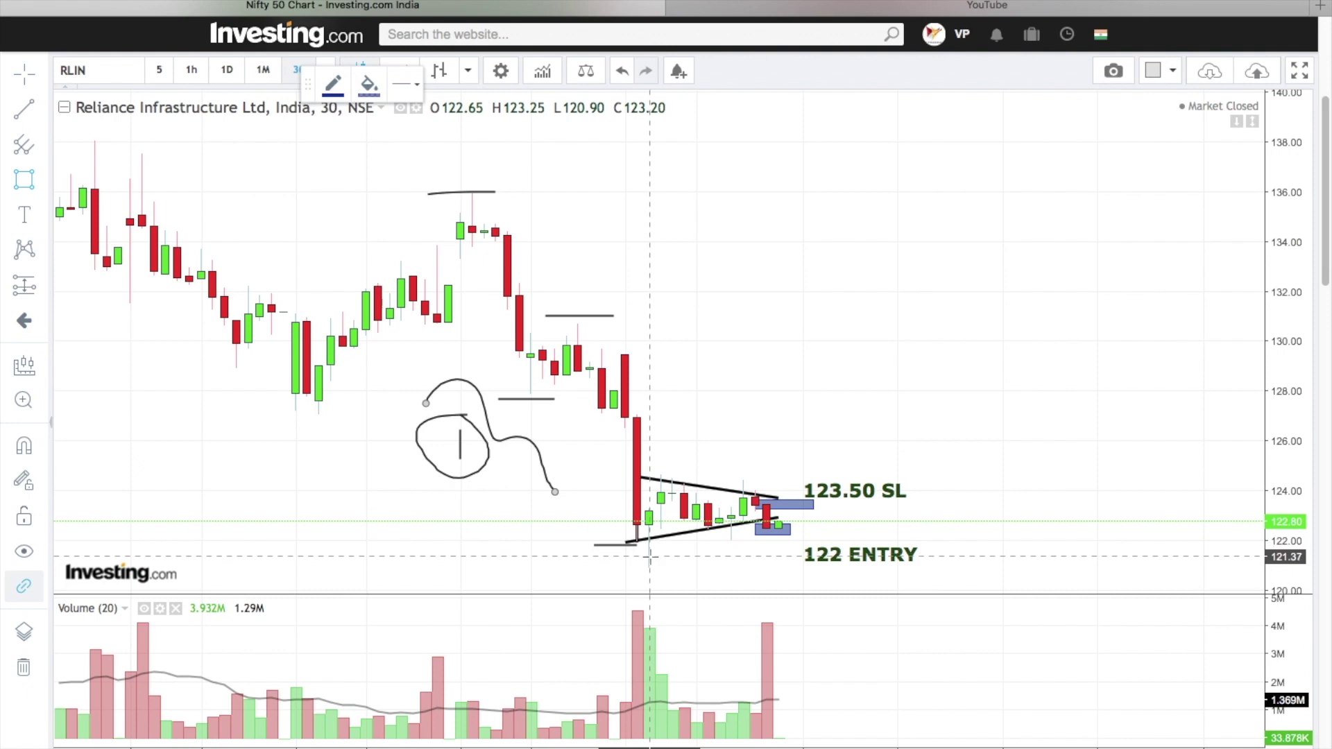
{"action": "scroll", "coordinate": [687, 555], "scroll_direction": "down", "scroll_amount": 3}
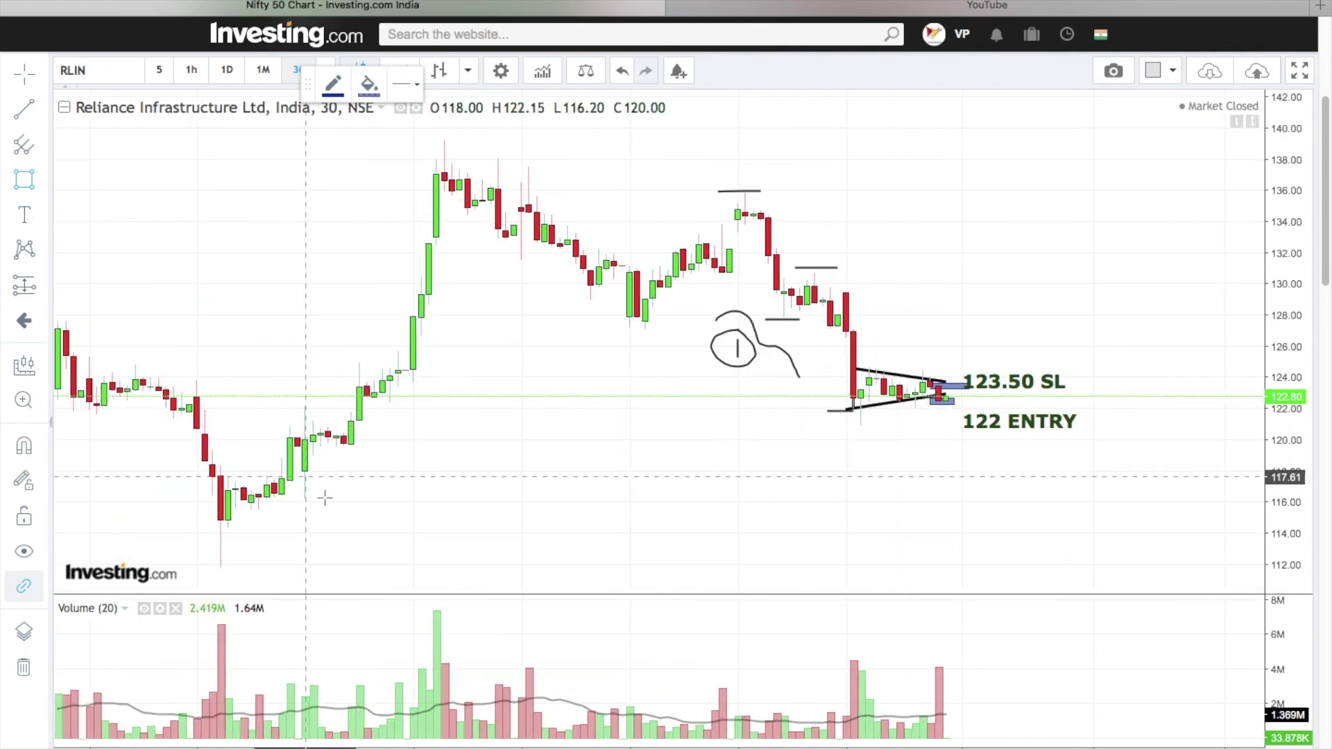
{"action": "left_click_drag", "start_coordinate": [304, 455], "coordinate": [491, 454]}
{"action": "mouse_move", "coordinate": [613, 472]}
{"action": "left_mouse_down"}
{"action": "mouse_move", "coordinate": [1011, 478]}
{"action": "mouse_move", "coordinate": [1046, 462]}
{"action": "left_mouse_up"}
{"action": "left_click", "coordinate": [1046, 460]}
{"action": "left_click", "coordinate": [24, 214]}
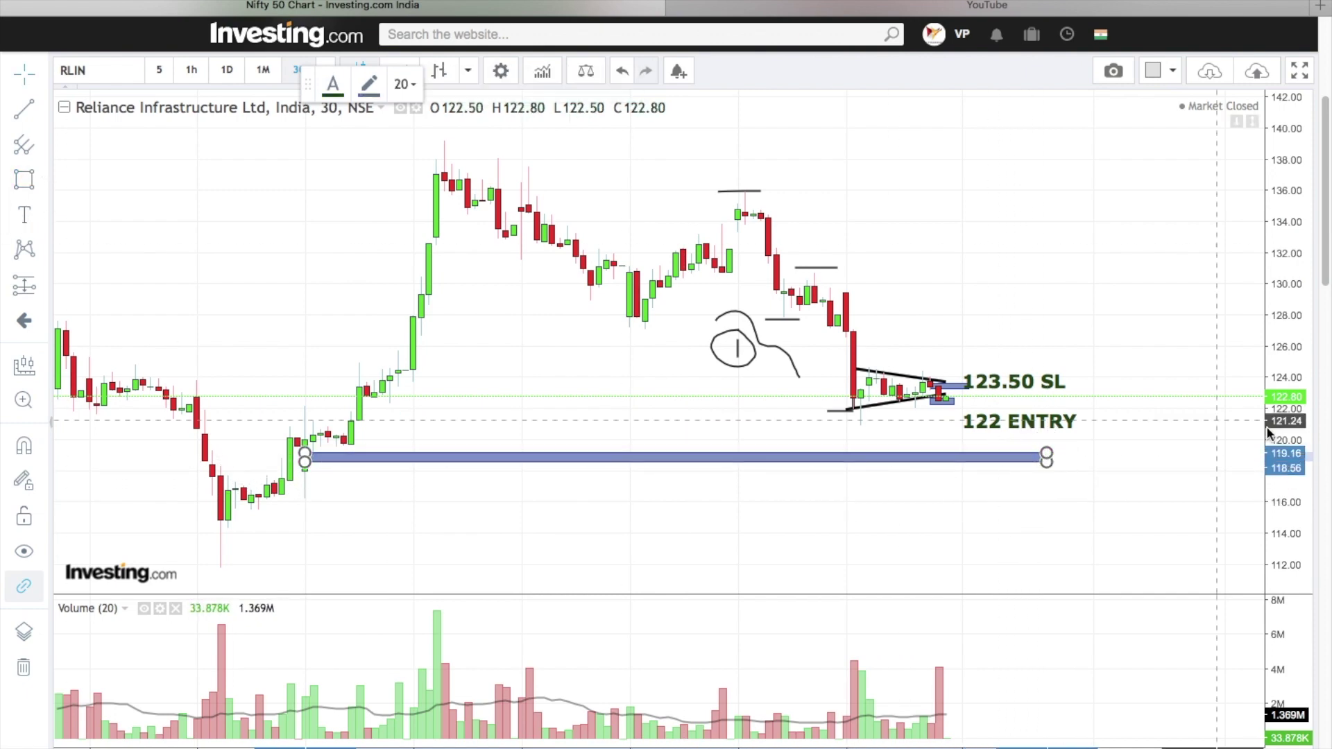
{"action": "left_click", "coordinate": [1078, 456]}
{"action": "type", "text": "119"}
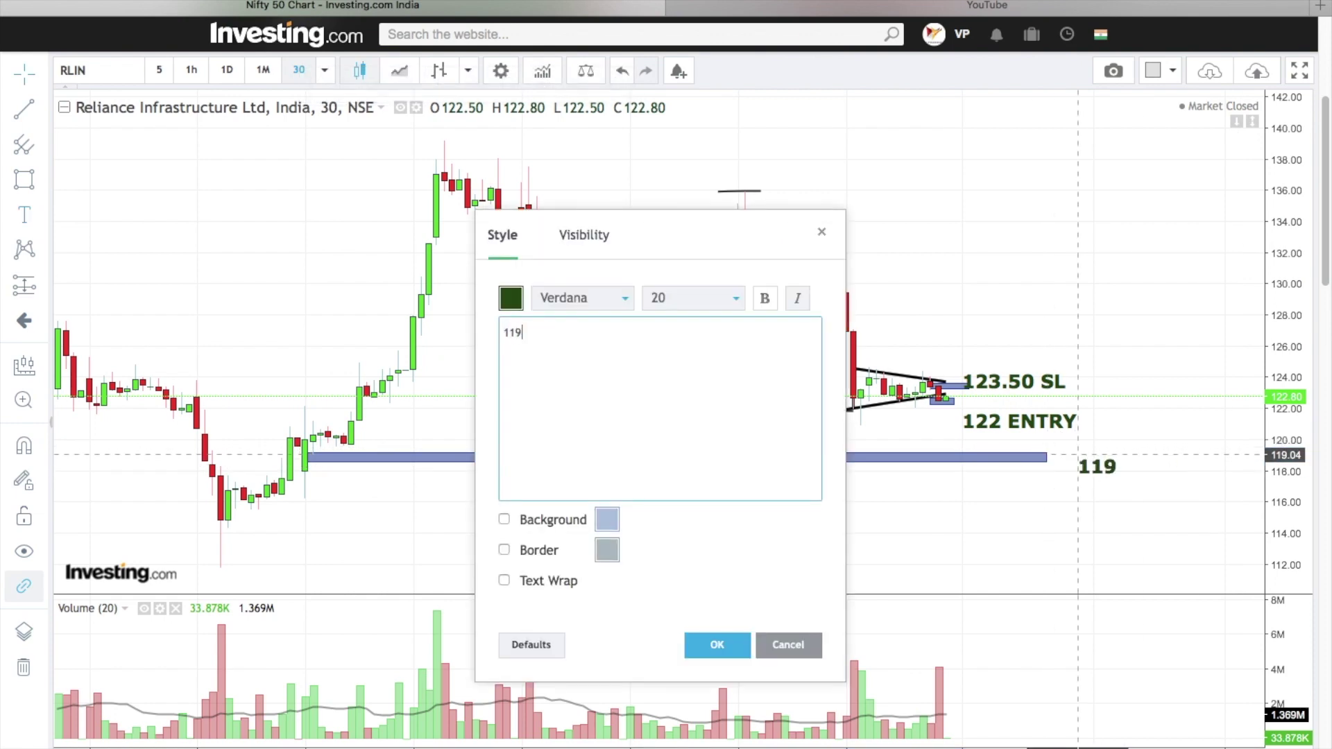
{"action": "left_click", "coordinate": [717, 644]}
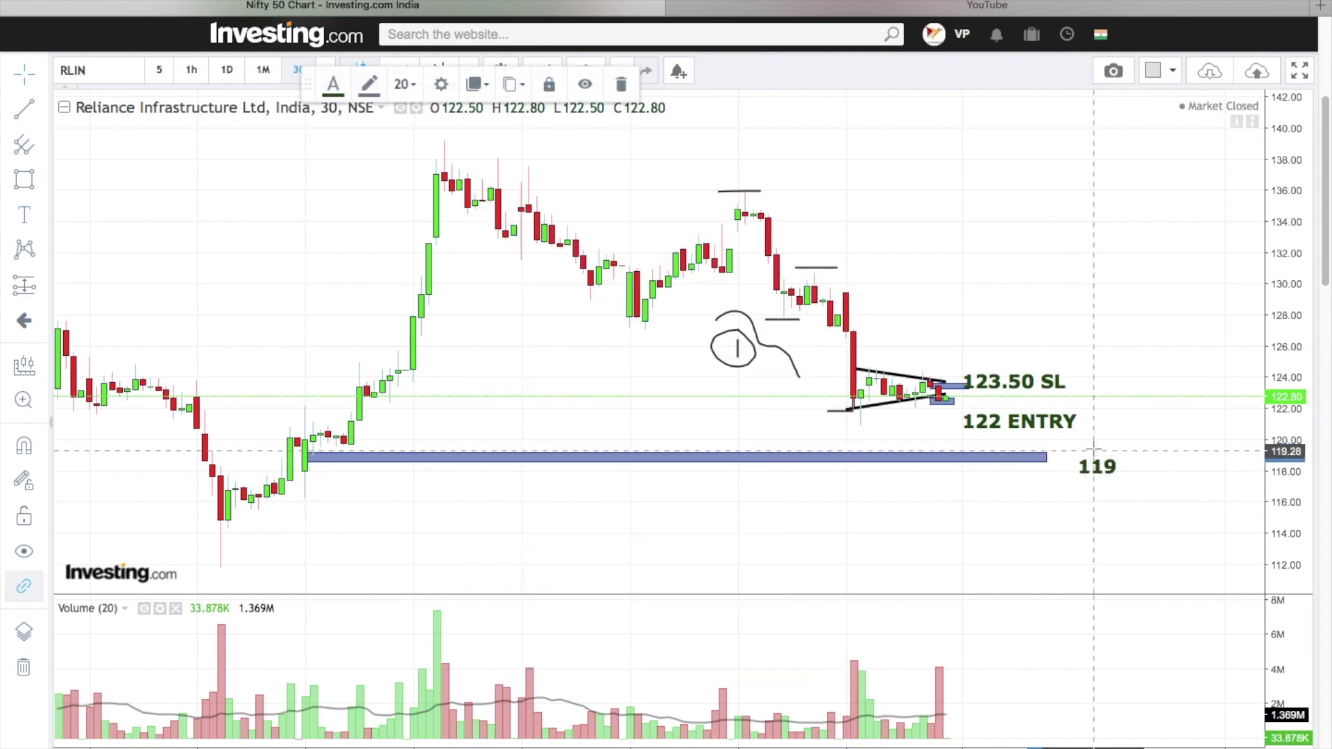
Draw a long rectangle from the earlier swing low near 115 past the last candle and label its end 114.
{"action": "left_click", "coordinate": [29, 196]}
{"action": "left_click_drag", "start_coordinate": [203, 509], "coordinate": [1061, 524]}
{"action": "left_click", "coordinate": [25, 215]}
{"action": "left_click", "coordinate": [1110, 515]}
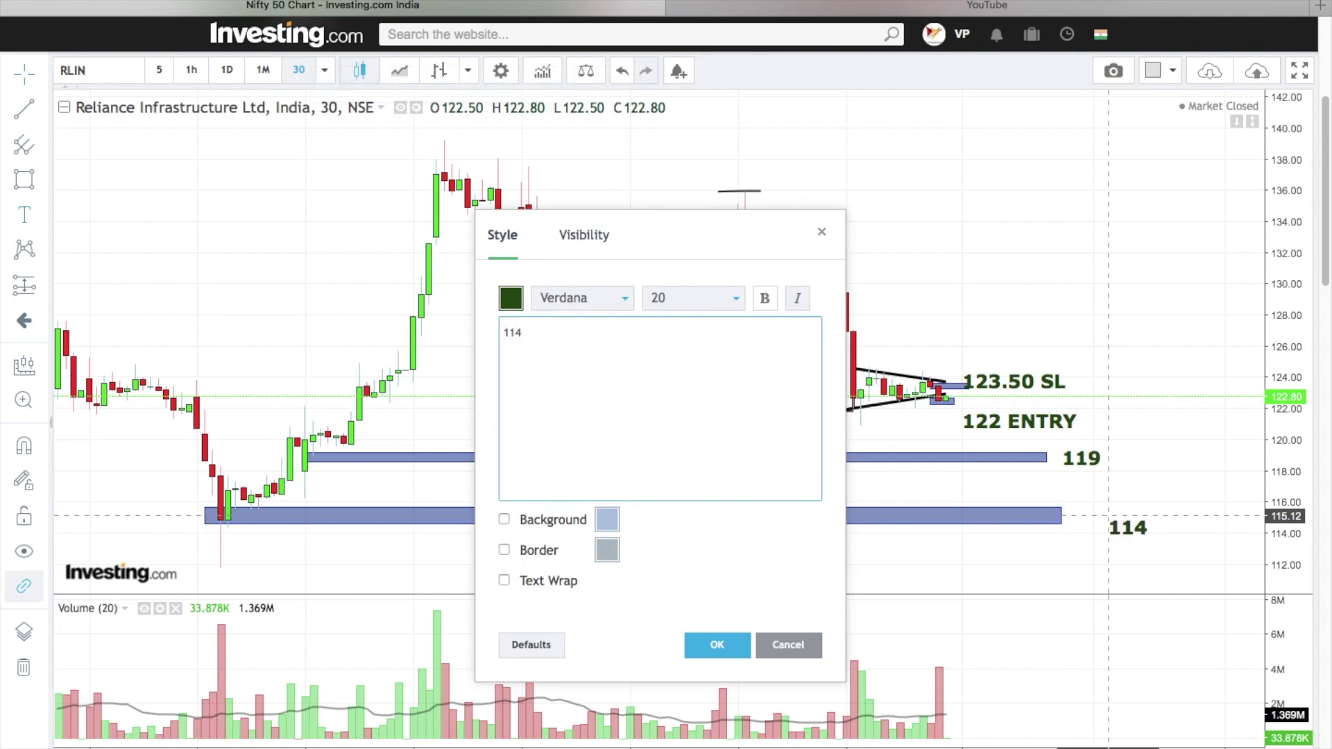
{"action": "left_click", "coordinate": [717, 644]}
{"action": "left_click_drag", "start_coordinate": [1128, 525], "coordinate": [1084, 523]}
{"action": "left_click_drag", "start_coordinate": [1191, 493], "coordinate": [1106, 348]}
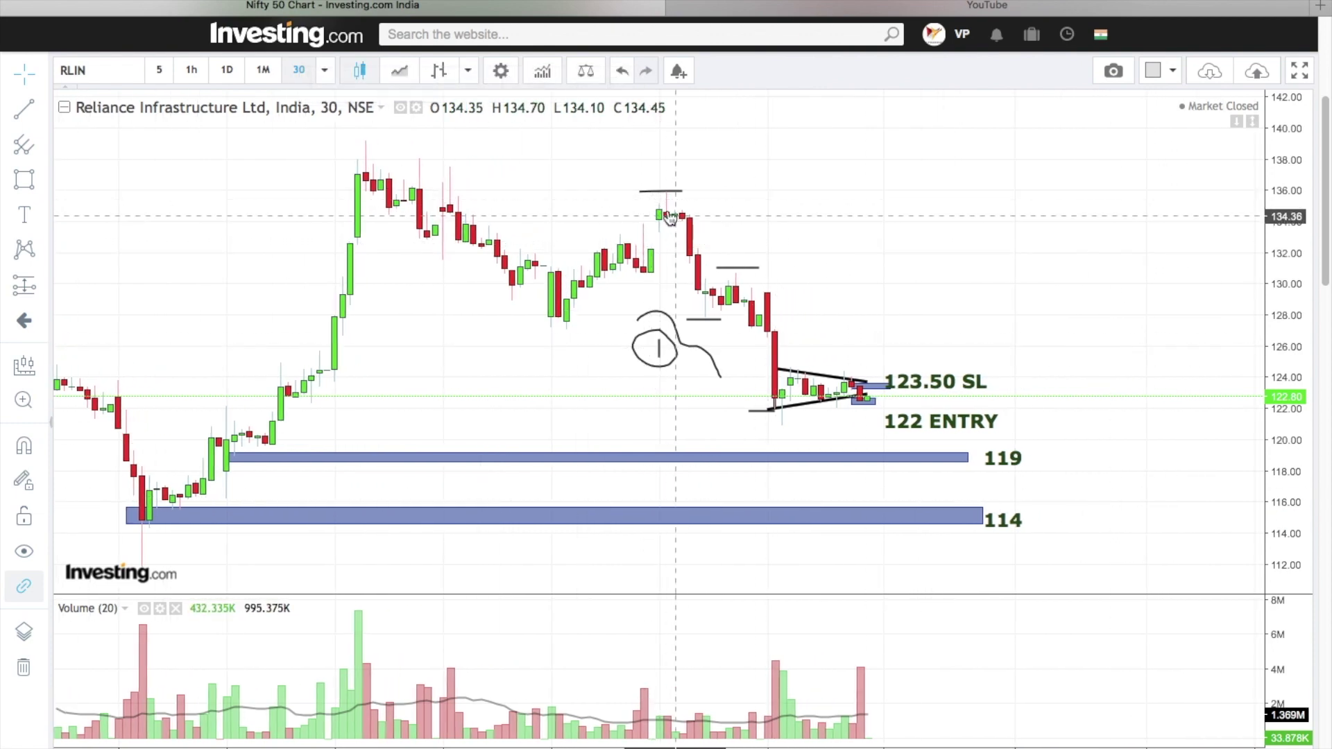
{"action": "left_click", "coordinate": [927, 290]}
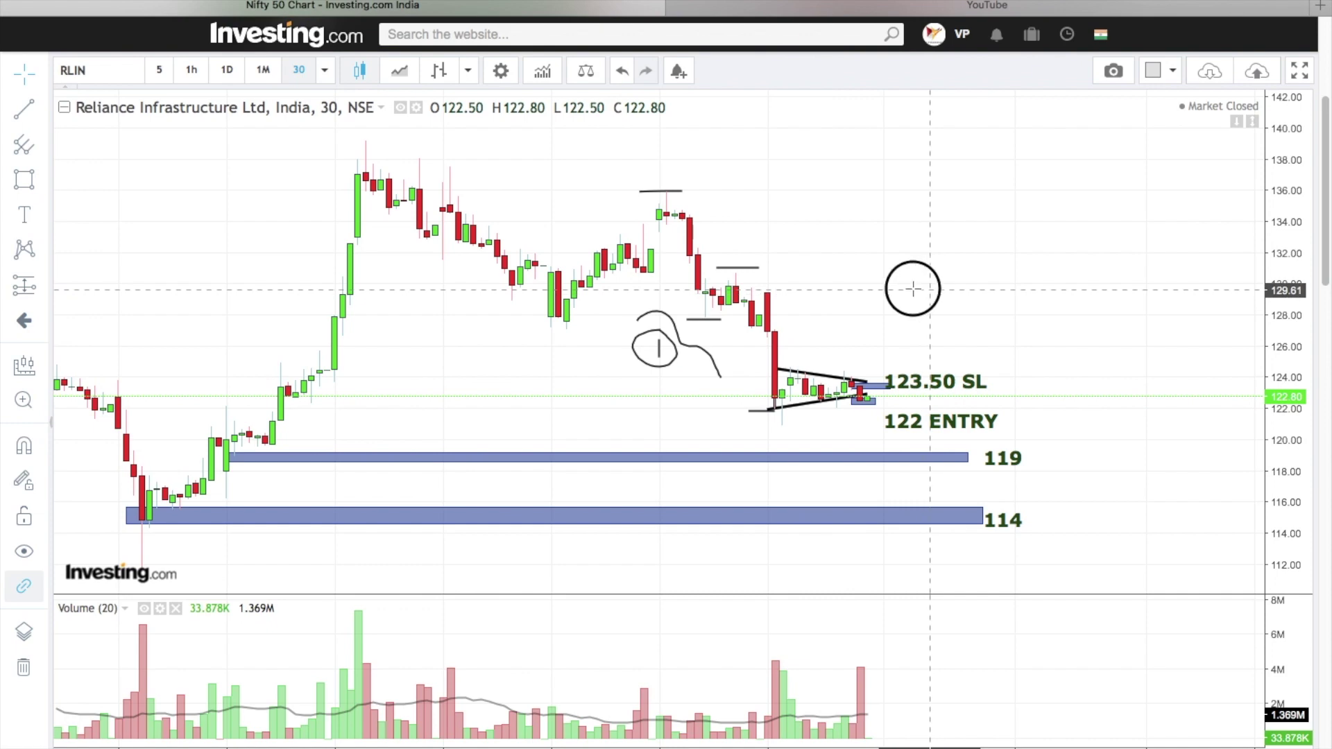
Draw a narrow rectangle around the last tall red bar in the volume pane, from about 0 to 4.8M.
{"action": "left_click_drag", "start_coordinate": [927, 290], "coordinate": [871, 291]}
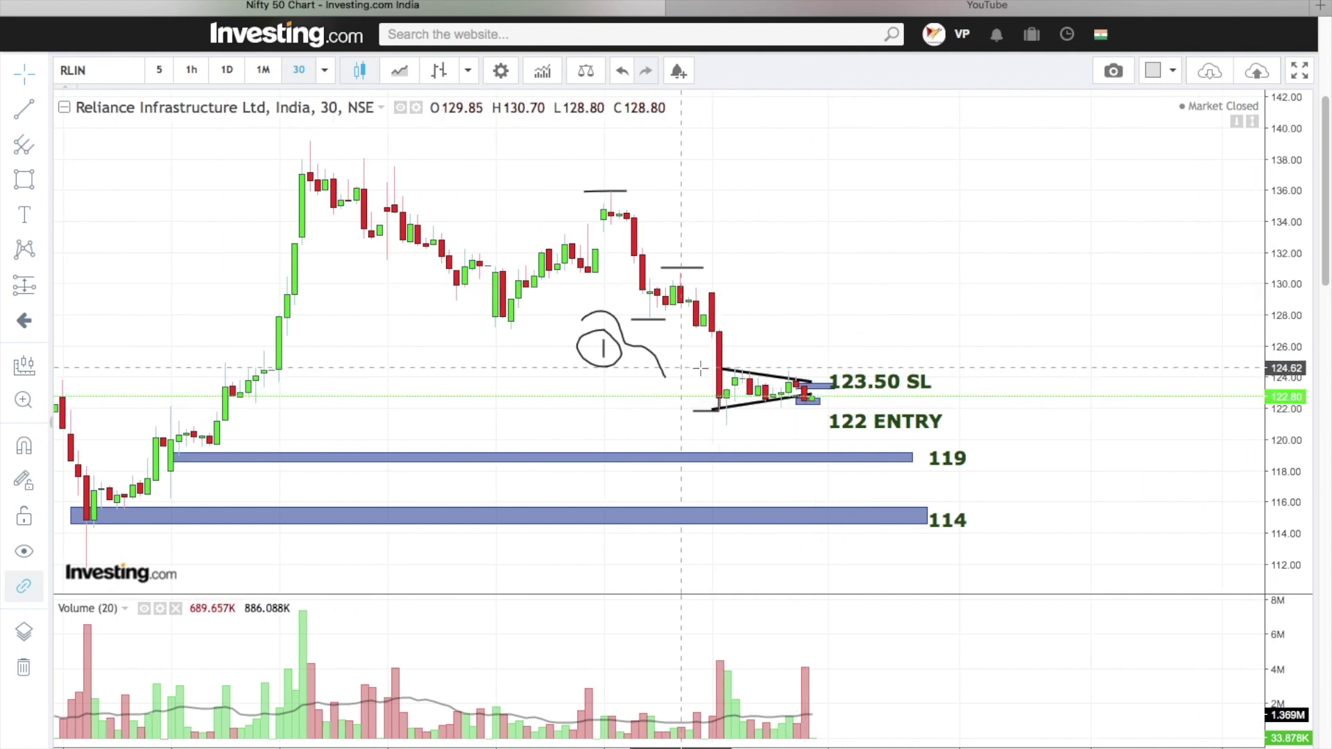
{"action": "left_click", "coordinate": [775, 405]}
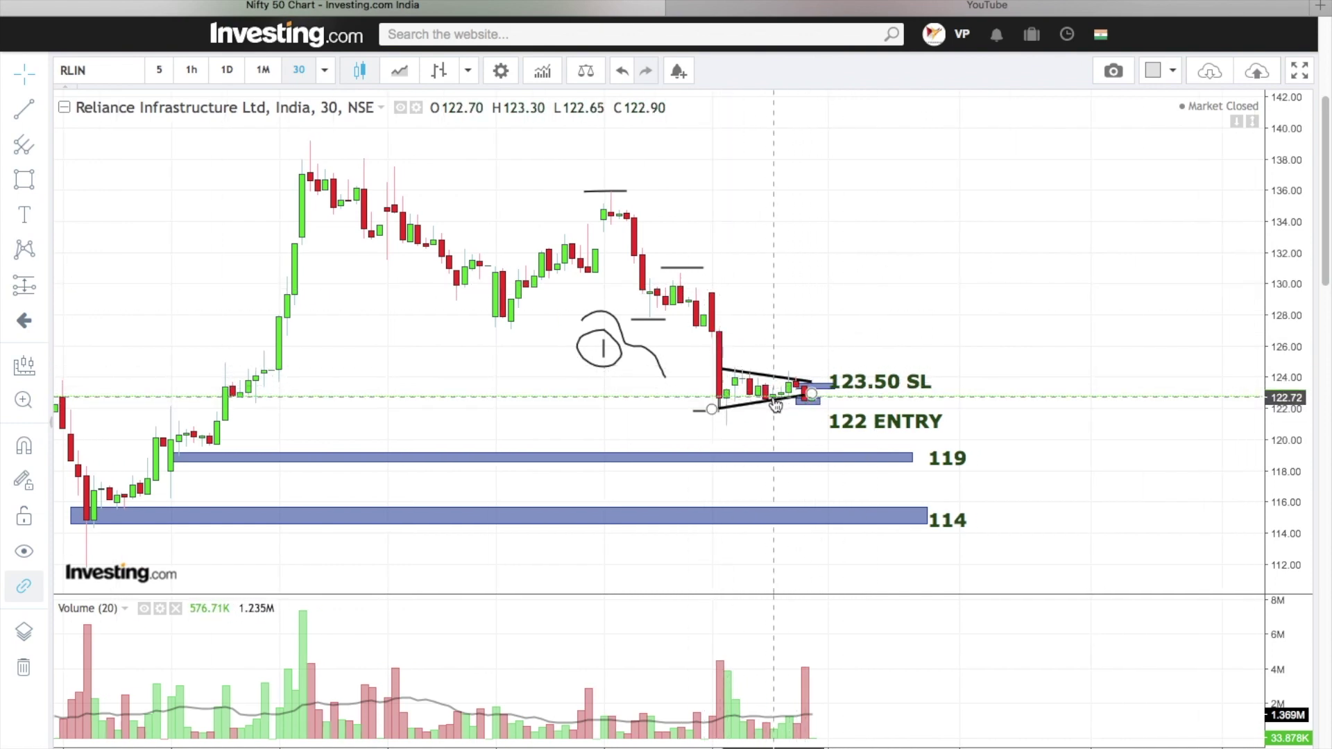
{"action": "left_click_drag", "start_coordinate": [788, 654], "coordinate": [820, 739]}
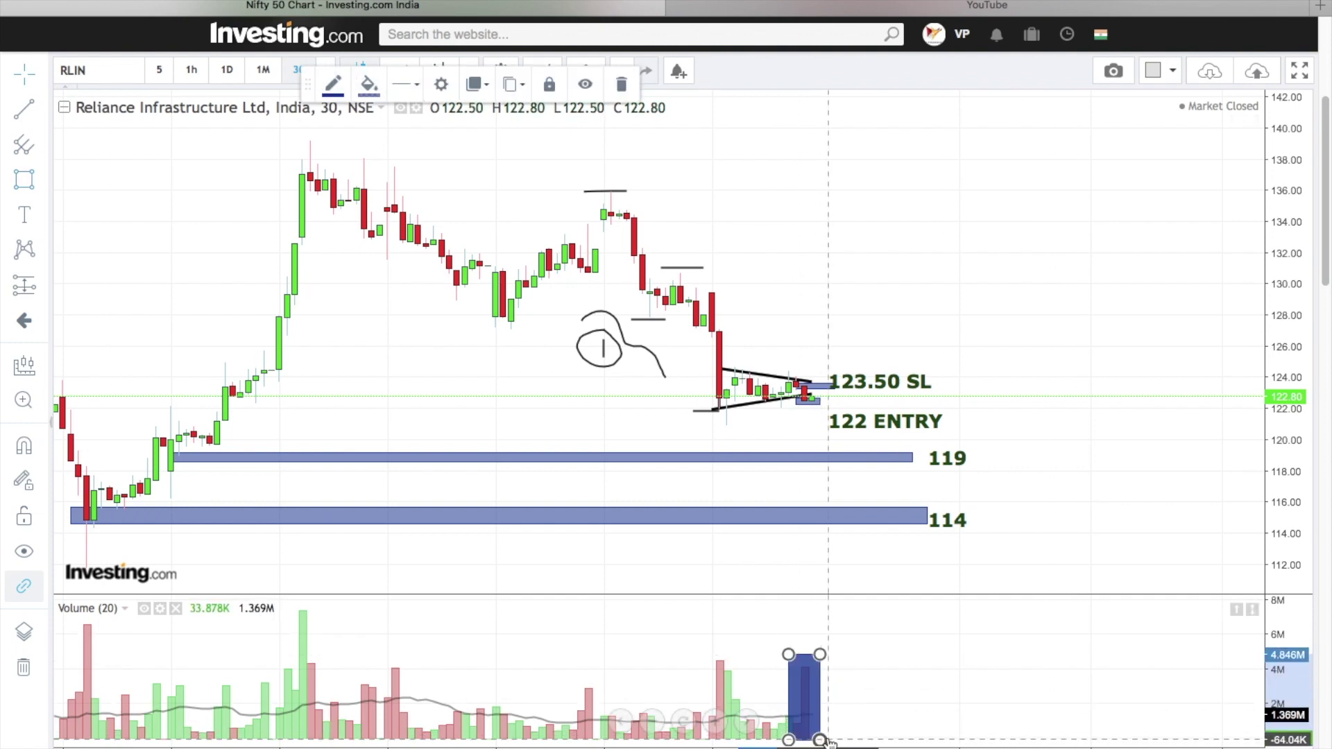
{"action": "left_click", "coordinate": [1072, 394]}
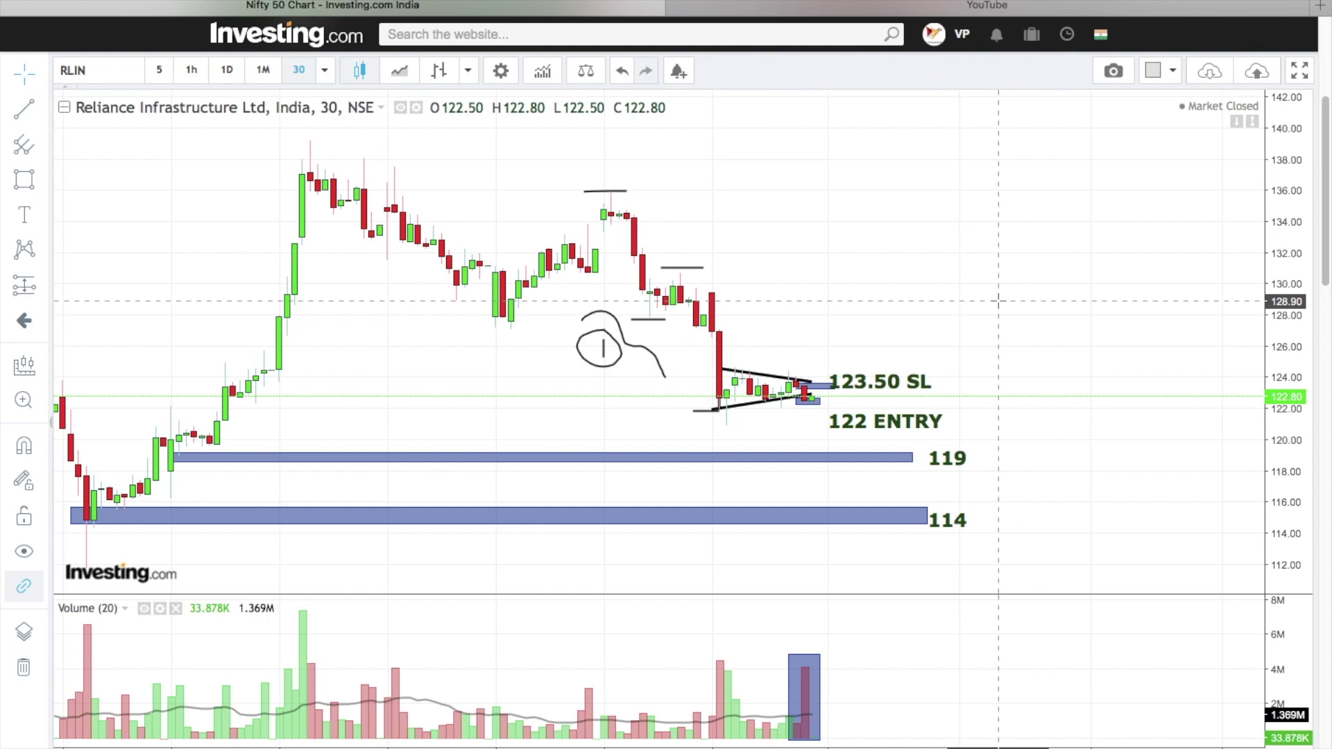
Move the 122 ENTRY and 123.50 SL labels slightly closer to their small rectangles at the last candles.
{"action": "mouse_move", "coordinate": [891, 427]}
{"action": "left_mouse_down"}
{"action": "mouse_move", "coordinate": [868, 421]}
{"action": "mouse_move", "coordinate": [882, 377]}
{"action": "left_mouse_up"}
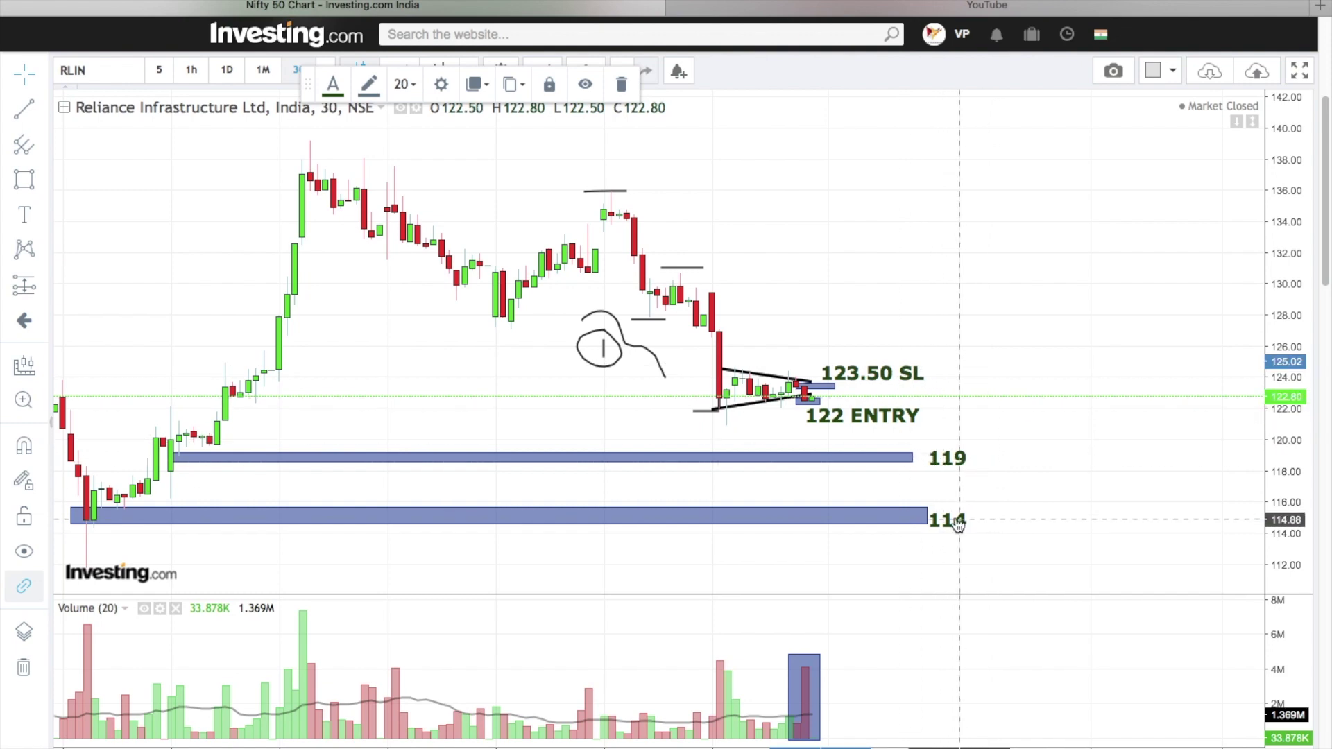
{"action": "left_click", "coordinate": [1061, 465]}
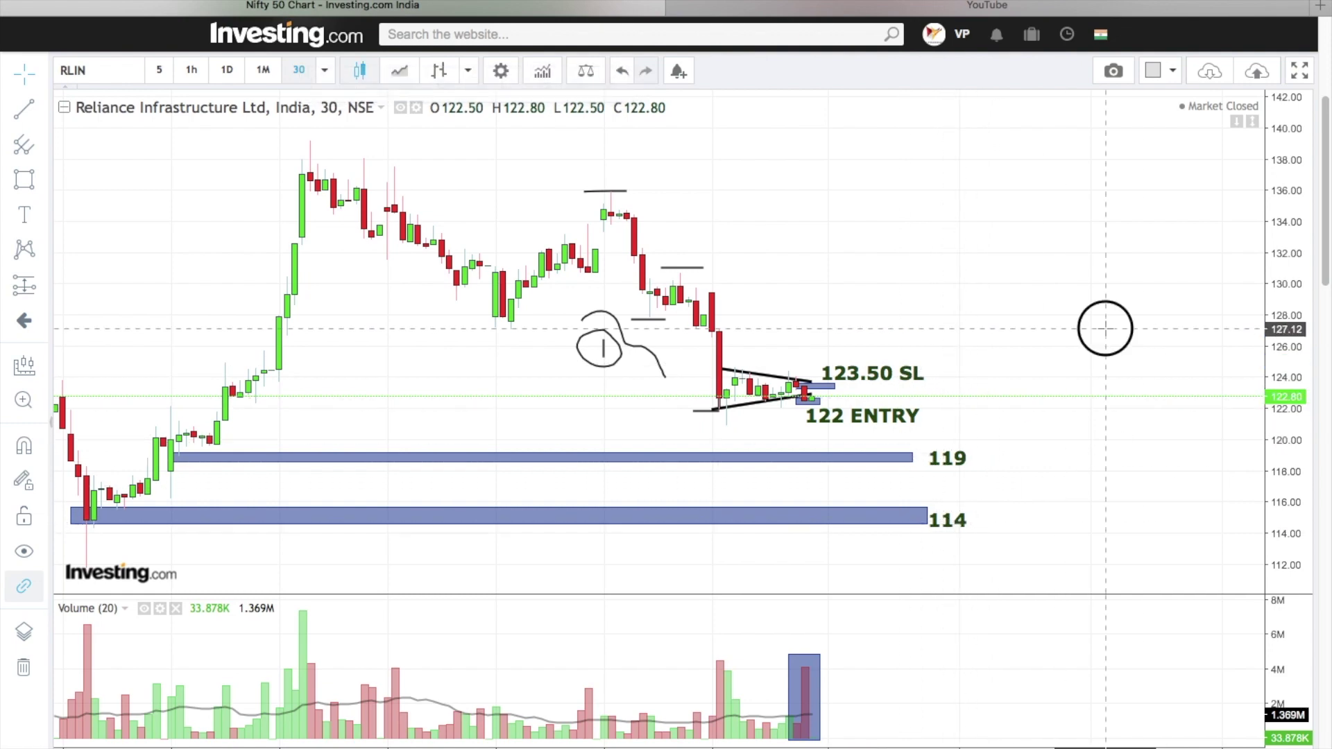